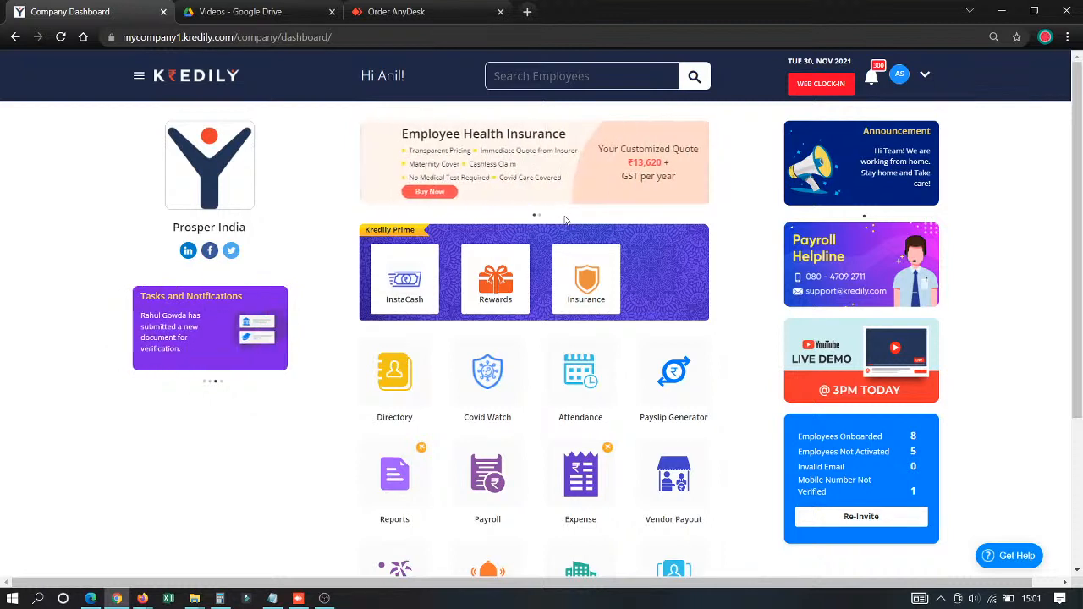
# - Open the payroll advanced settings and examine the pay settings, pay days calculation and access control options
pyautogui.click(484, 470)
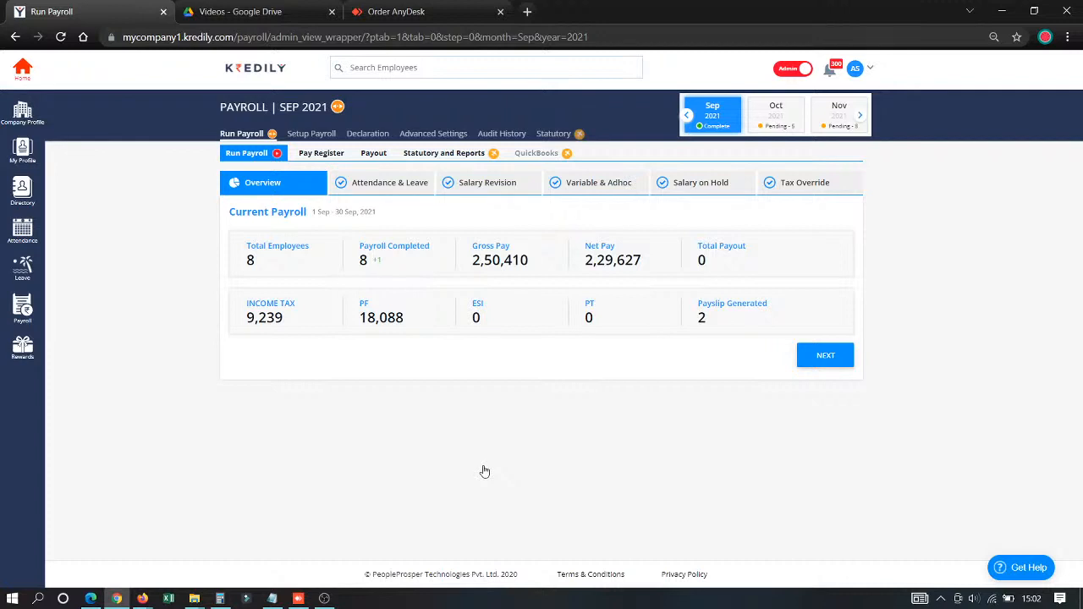
pyautogui.click(427, 135)
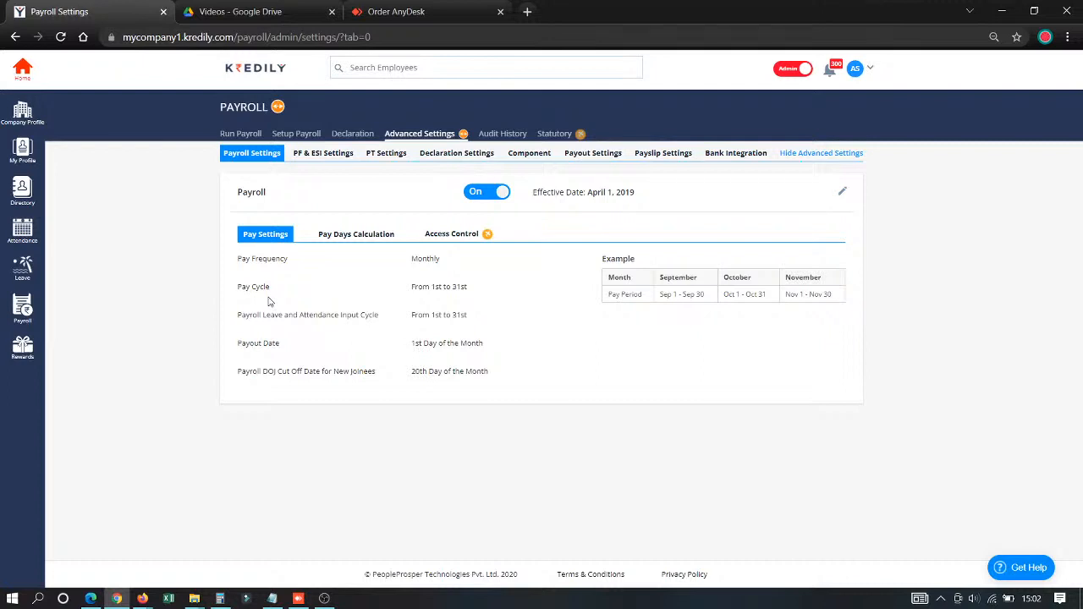
pyautogui.click(843, 195)
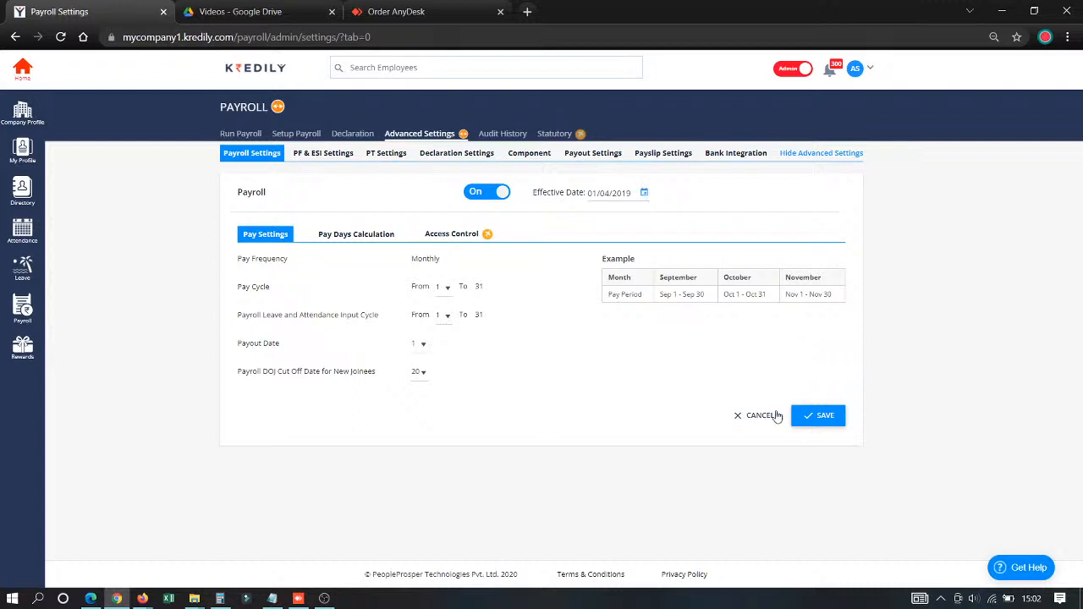
pyautogui.click(739, 415)
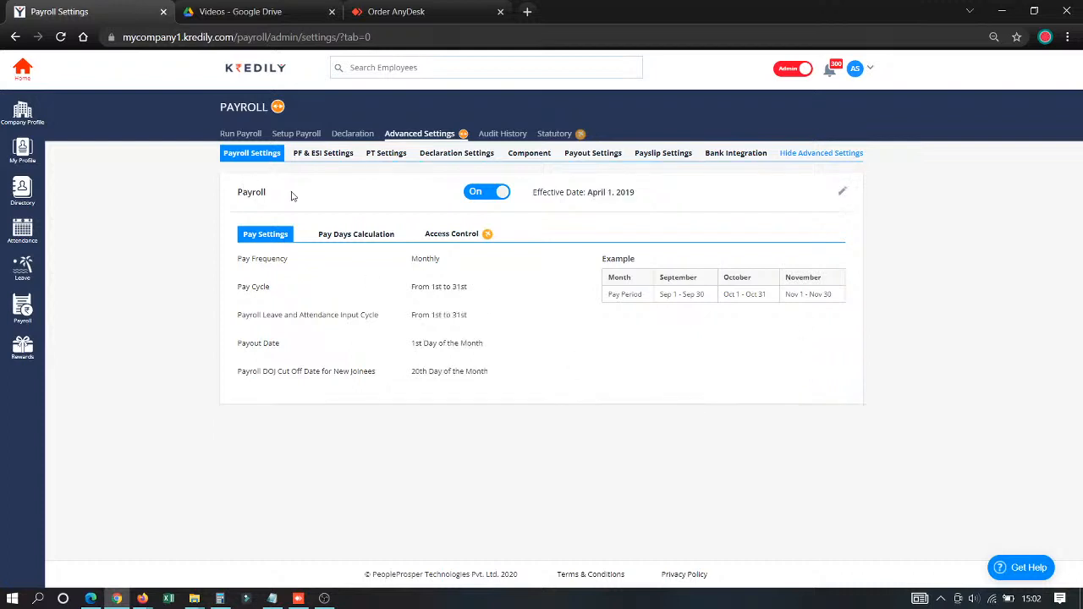
pyautogui.click(354, 240)
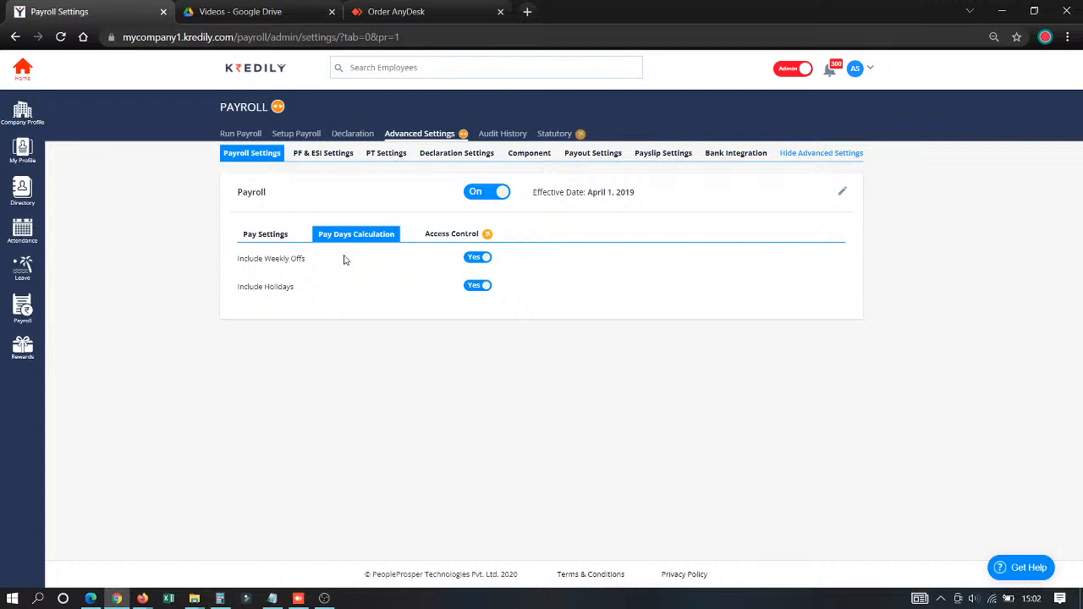
pyautogui.click(464, 242)
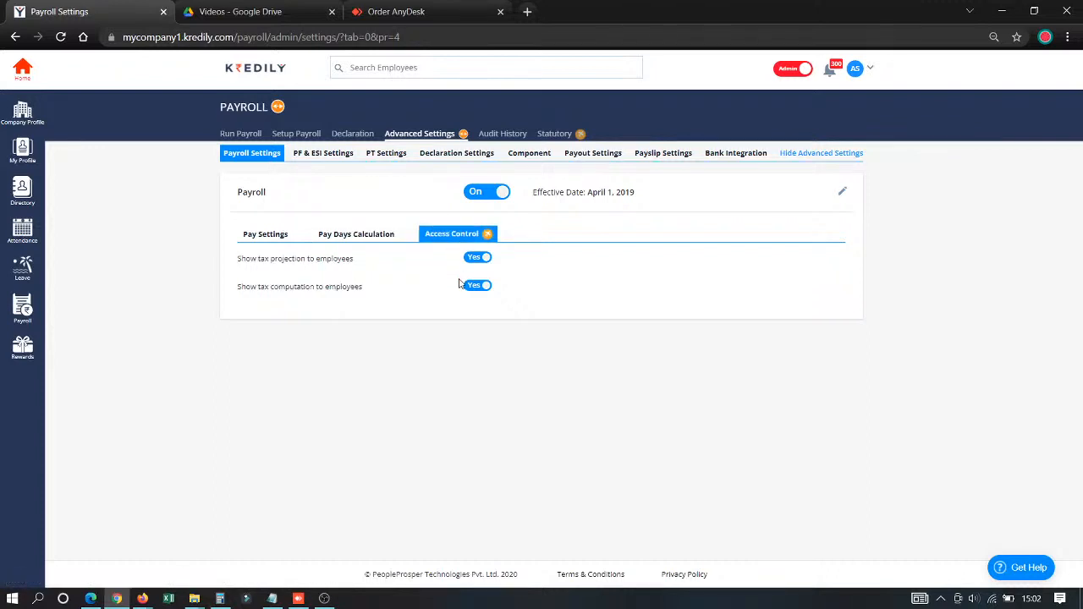
# - Try Custom Formula as the basis for the employee PF contribution and set it back to Basic * 12%
pyautogui.click(315, 153)
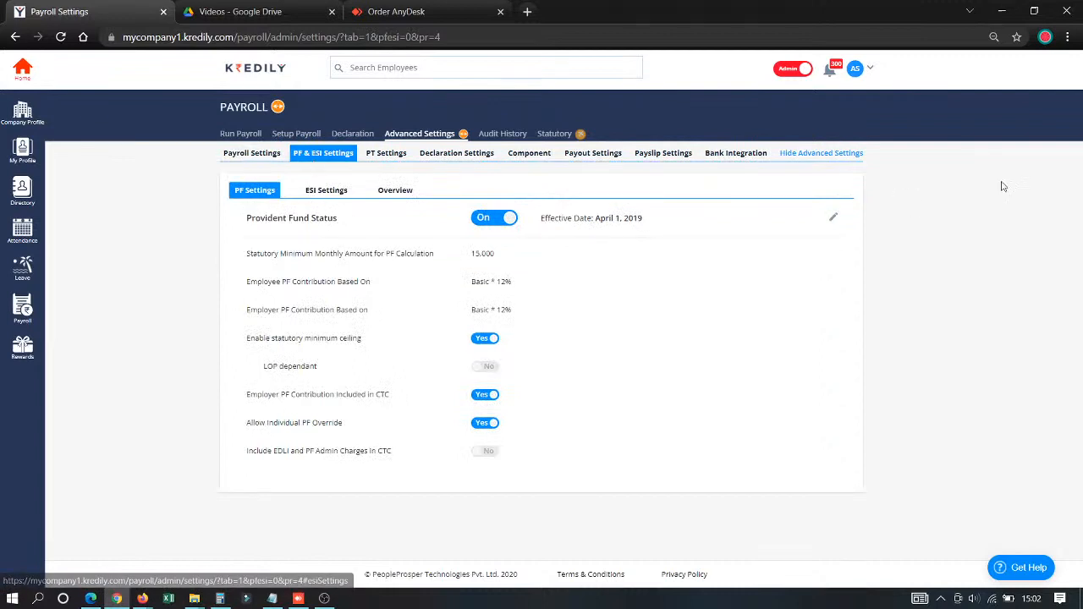
pyautogui.click(833, 219)
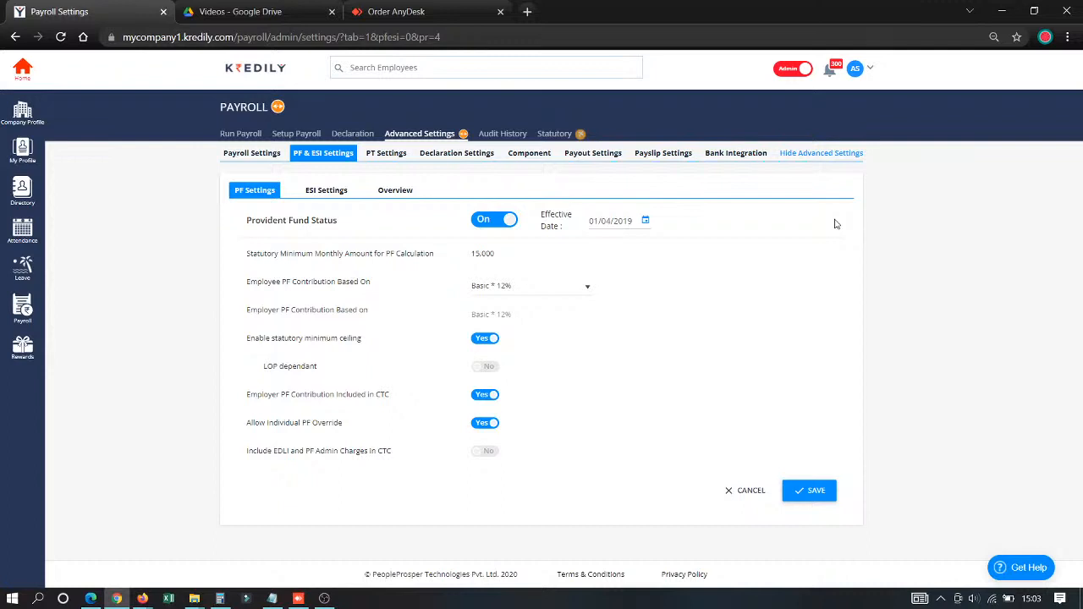
pyautogui.click(538, 290)
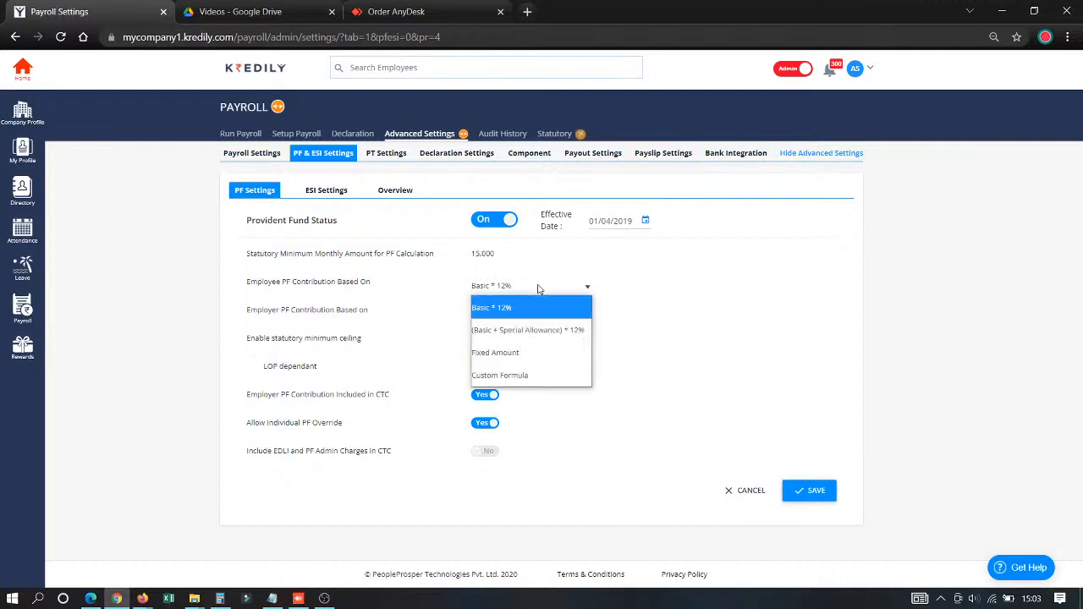
pyautogui.click(536, 375)
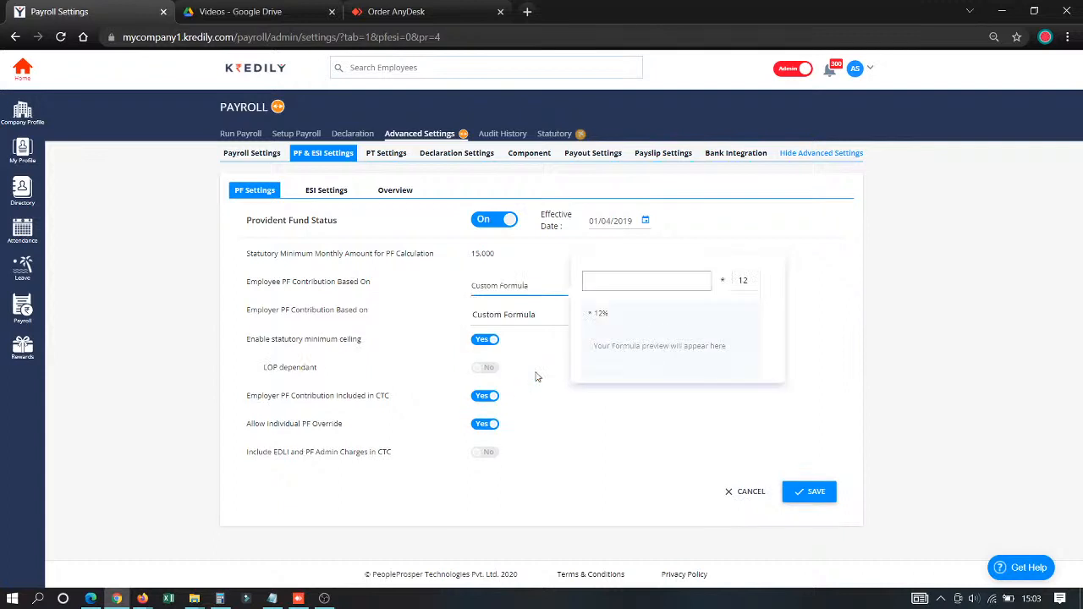
pyautogui.click(523, 282)
pyautogui.click(525, 310)
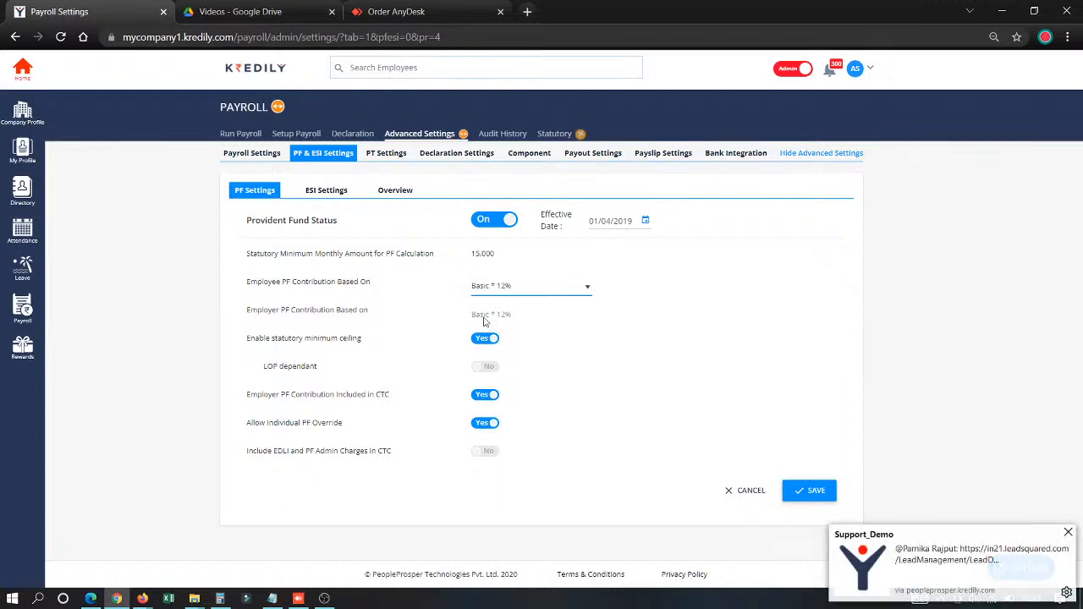
# - Dismiss the chat notification, switch to Firefox to close the Reach page, and return to the payroll settings in Chrome
pyautogui.click(1068, 533)
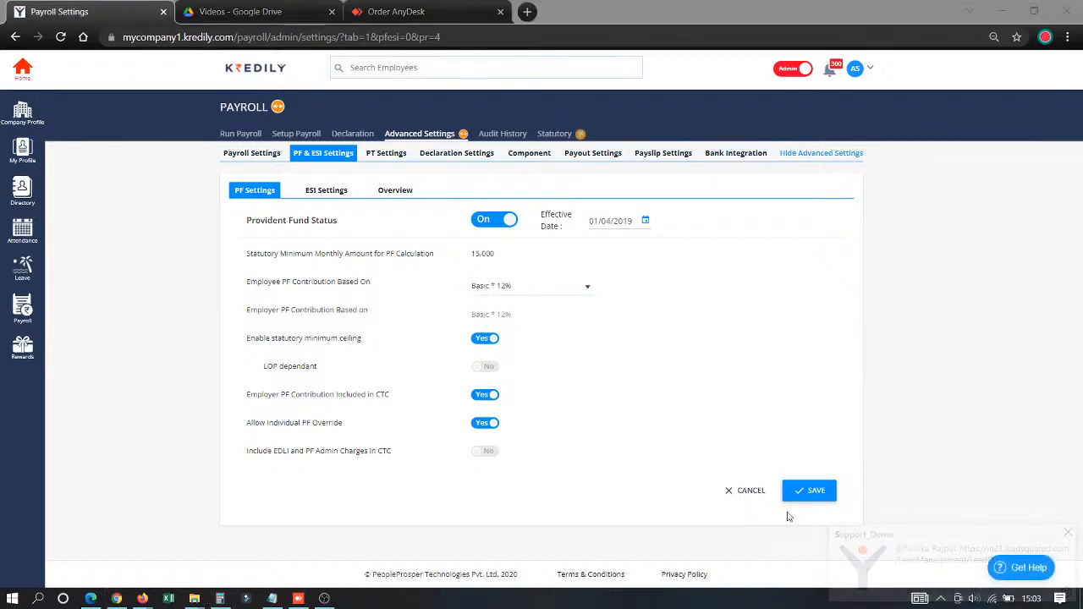
pyautogui.moveTo(142, 598)
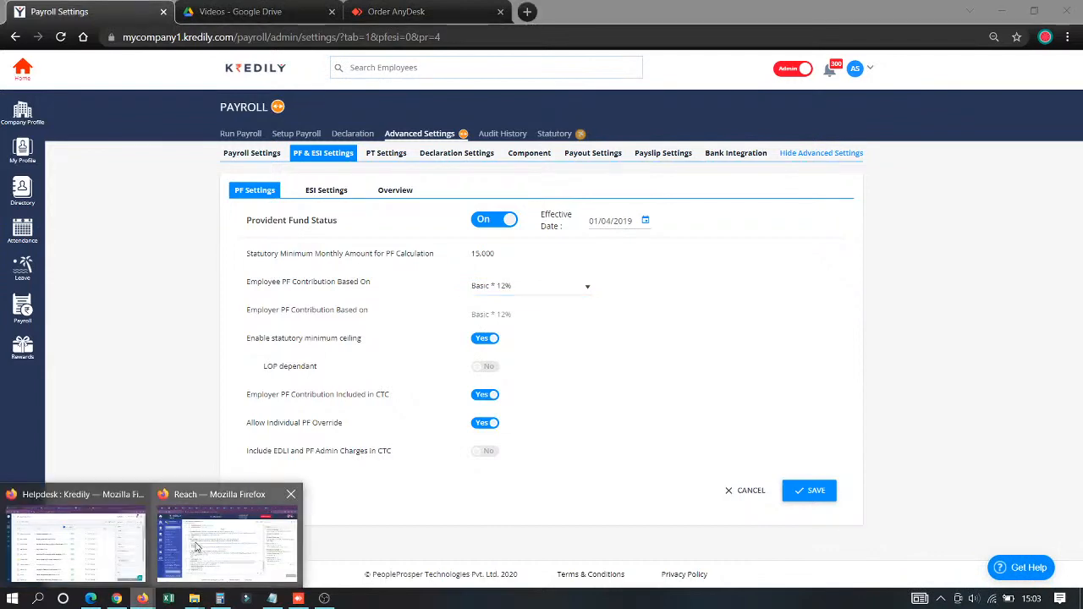
pyautogui.click(201, 546)
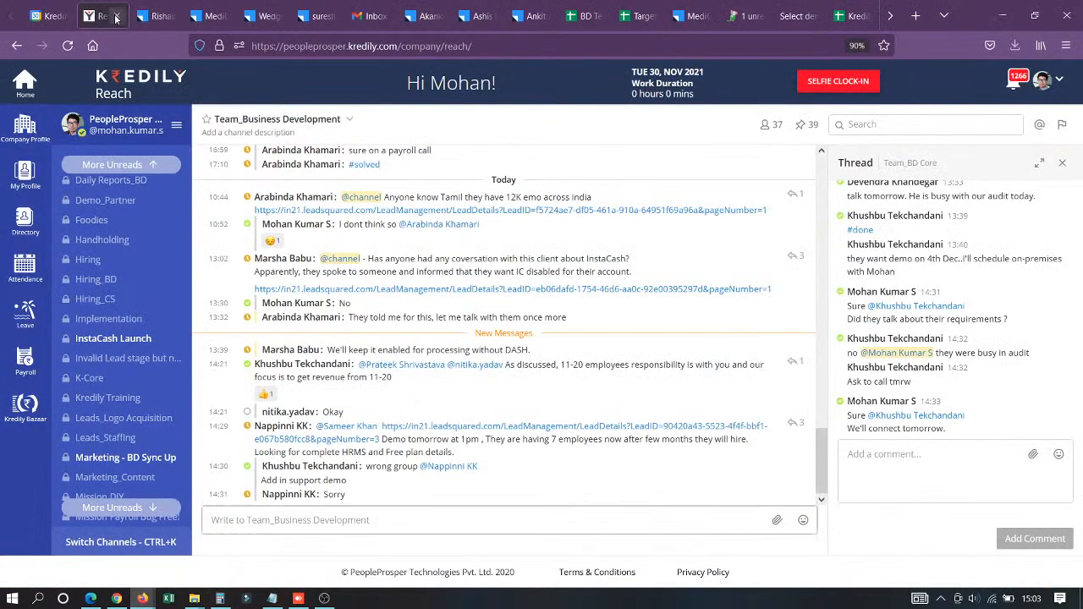
pyautogui.click(117, 15)
pyautogui.click(117, 599)
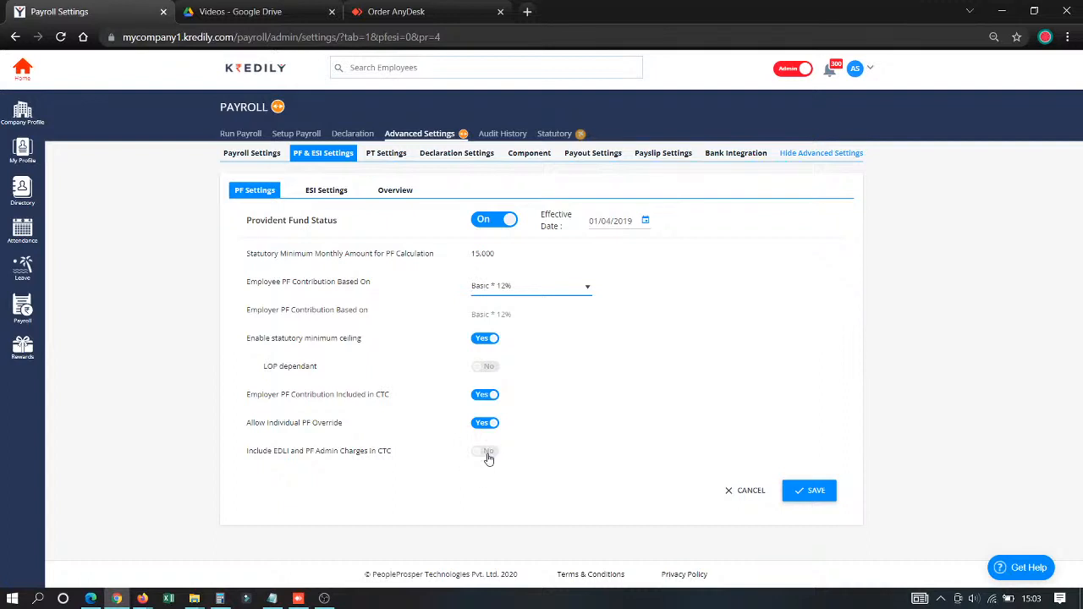
# - Examine the ESI settings, plus the first employee's PF override amounts and the import options in the PF & ESI overview
pyautogui.click(309, 193)
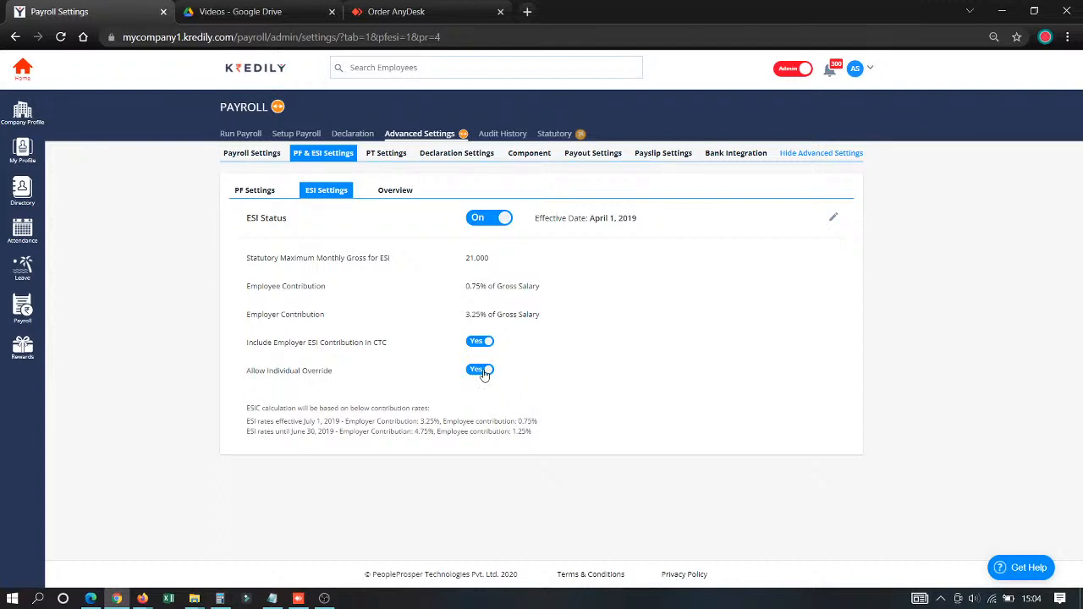
pyautogui.click(406, 190)
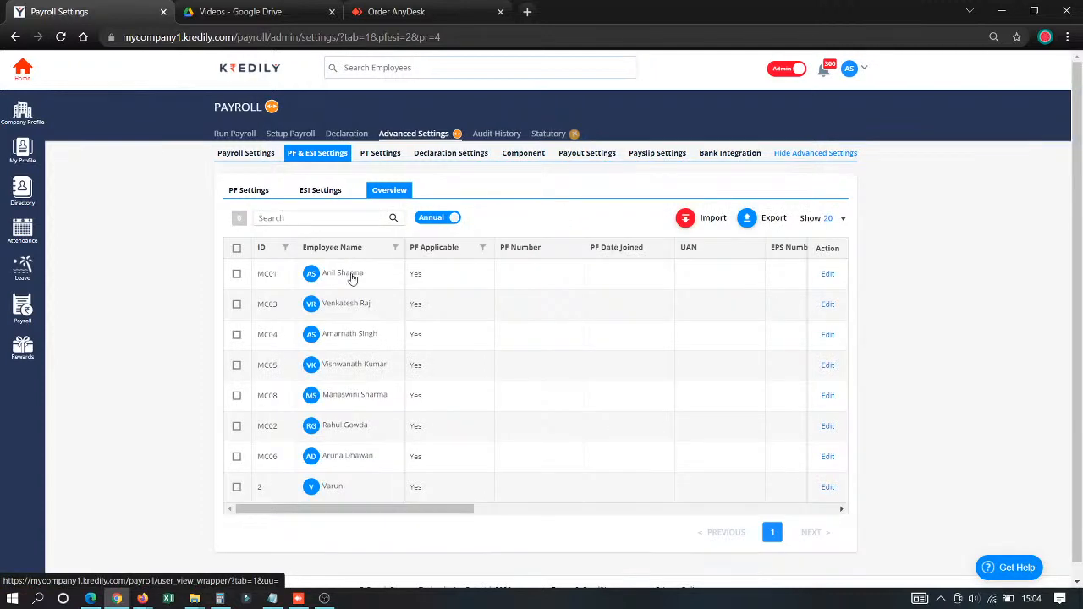
pyautogui.click(829, 278)
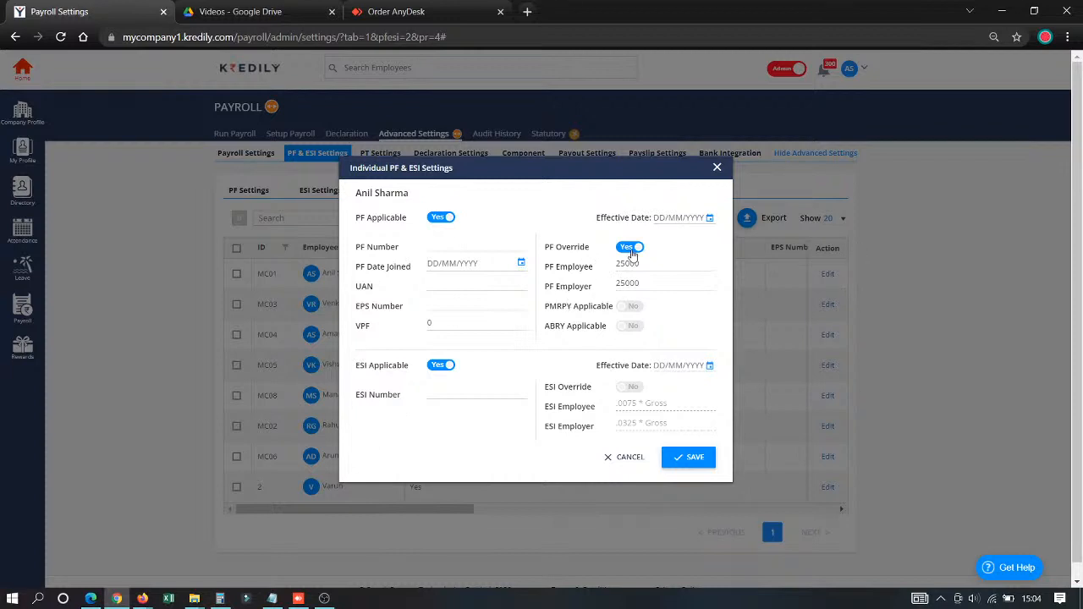
pyautogui.moveTo(645, 264); pyautogui.dragTo(612, 264)
pyautogui.click(626, 455)
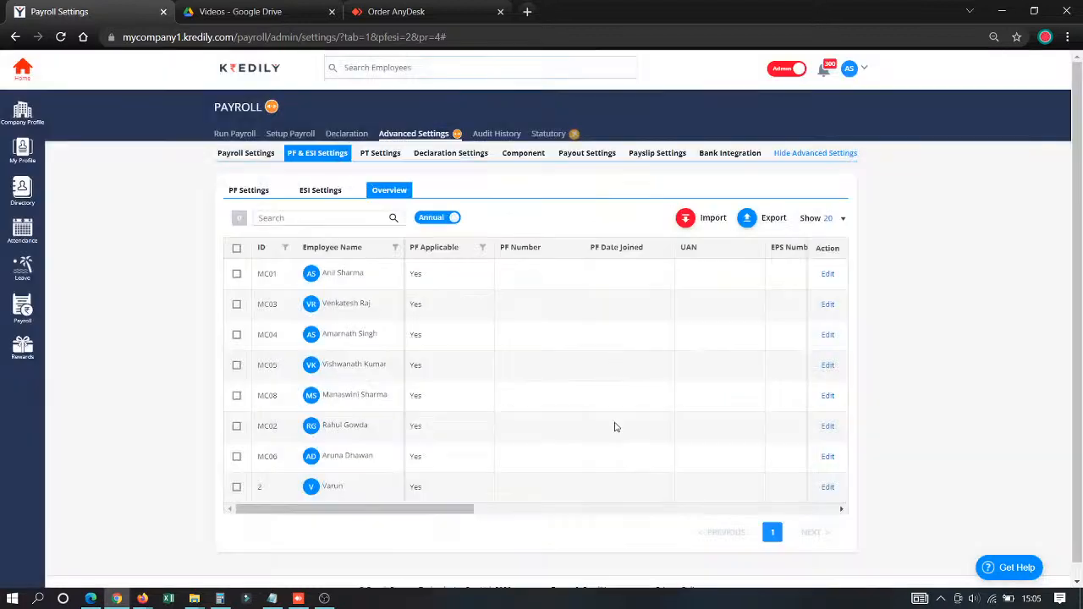
pyautogui.click(686, 221)
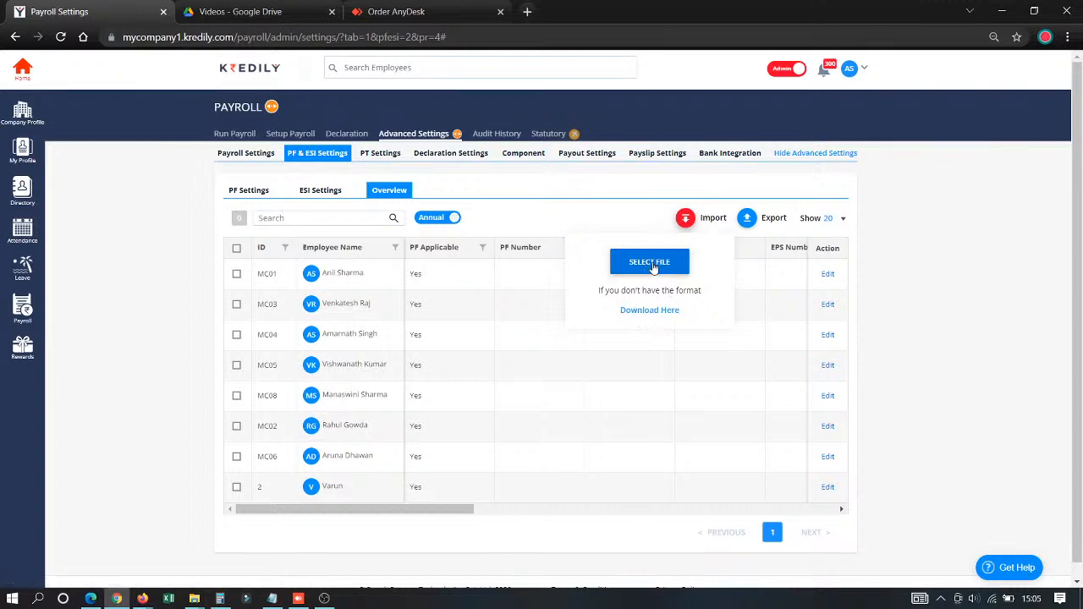
# - Examine the PT settings and the PT state override choices for the second listed employee, leaving them unsaved
pyautogui.click(379, 153)
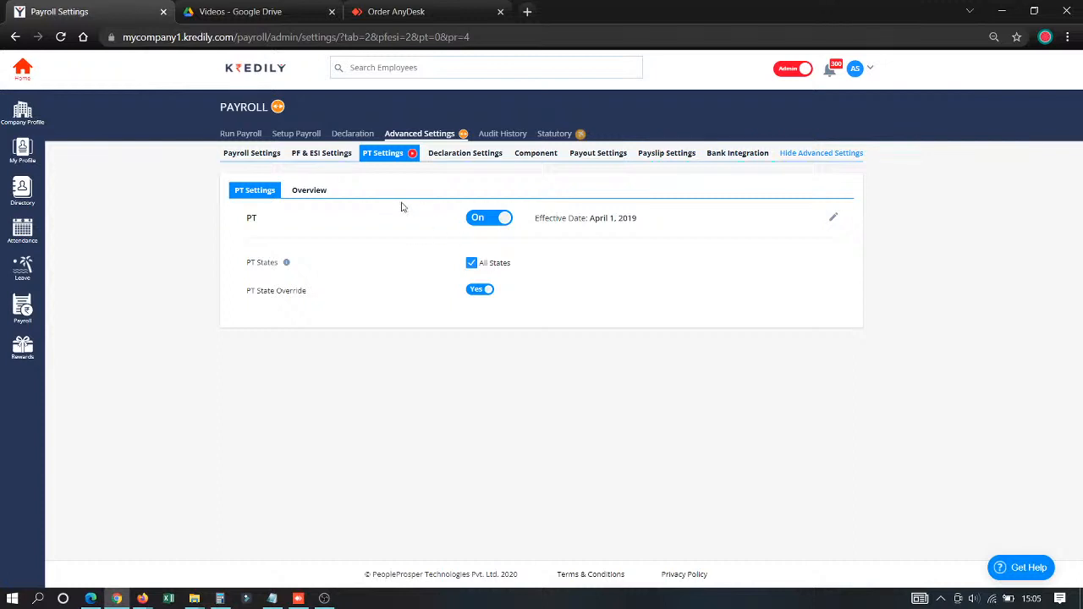
pyautogui.click(301, 193)
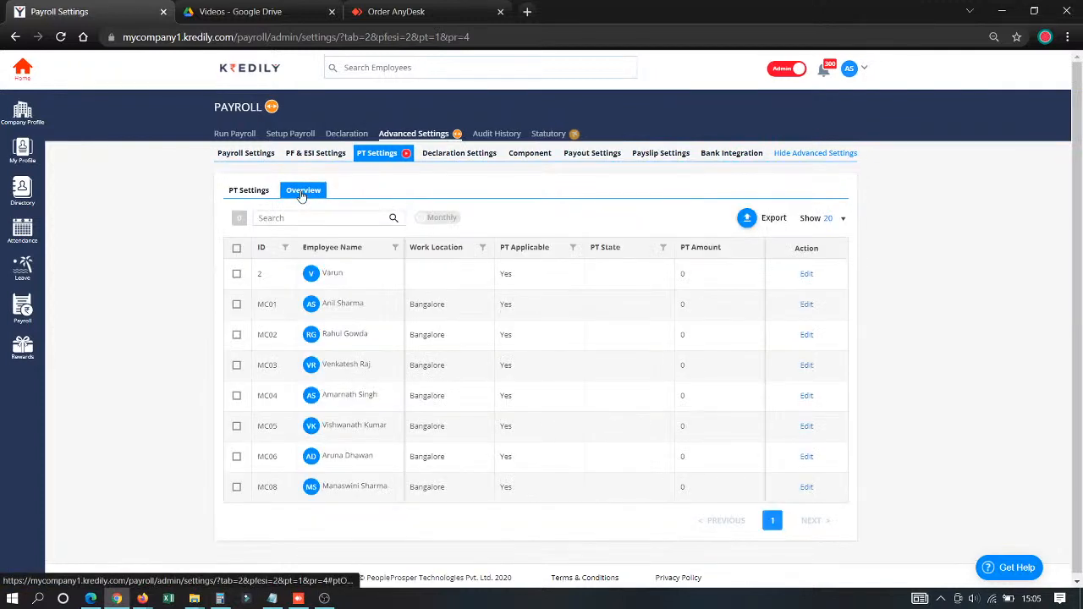
pyautogui.click(805, 306)
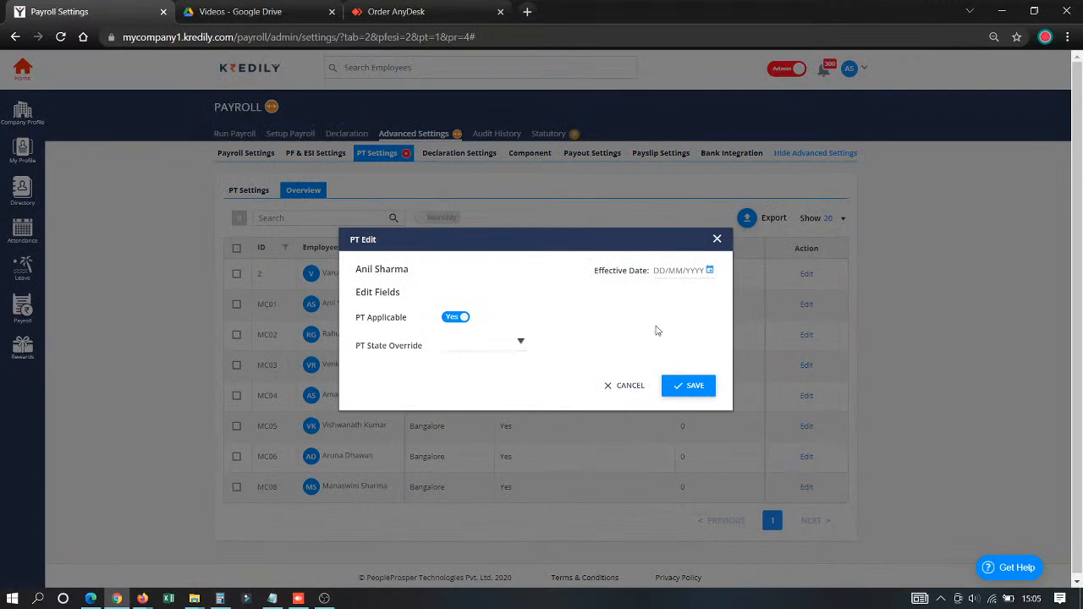
pyautogui.click(482, 342)
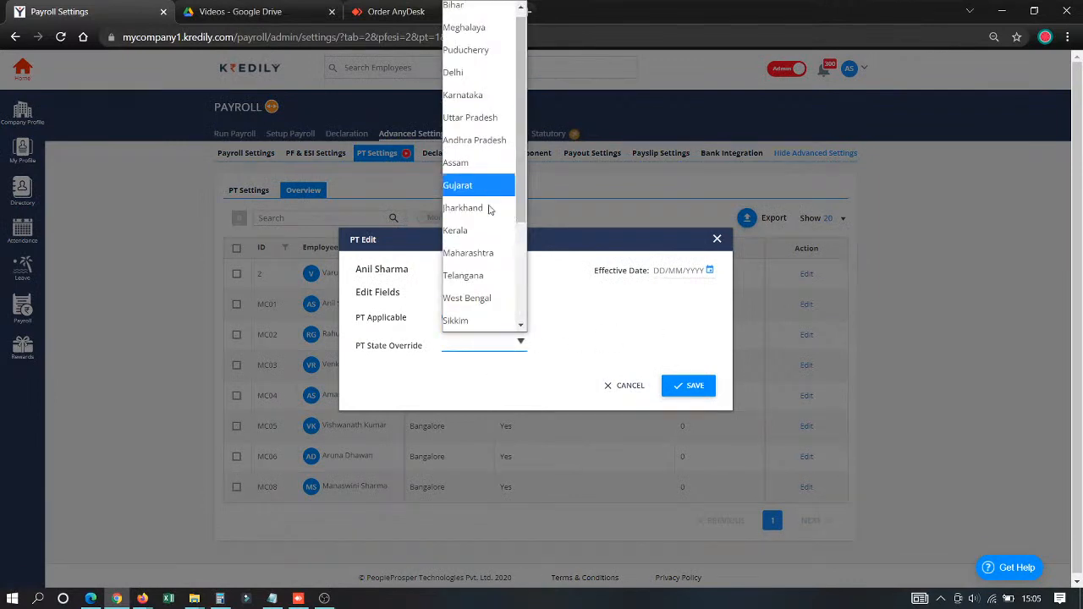
pyautogui.click(581, 310)
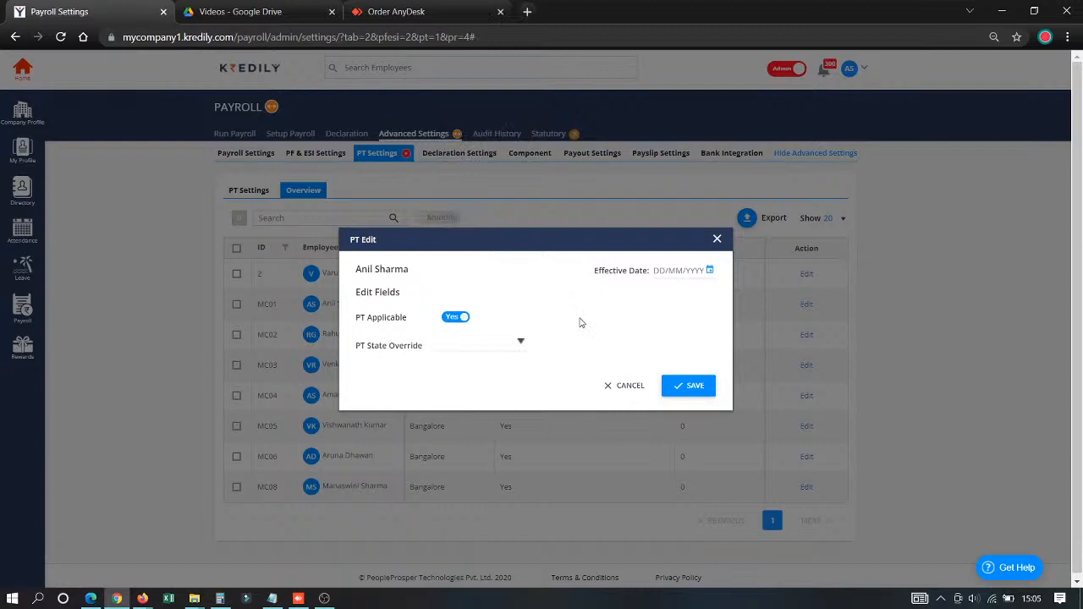
pyautogui.click(478, 347)
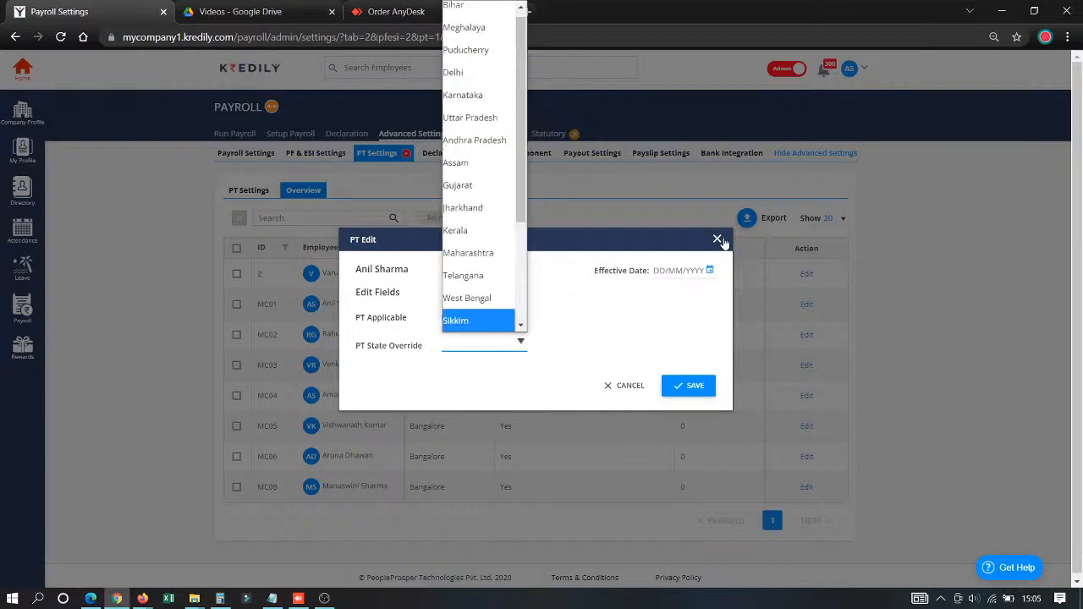
pyautogui.click(716, 239)
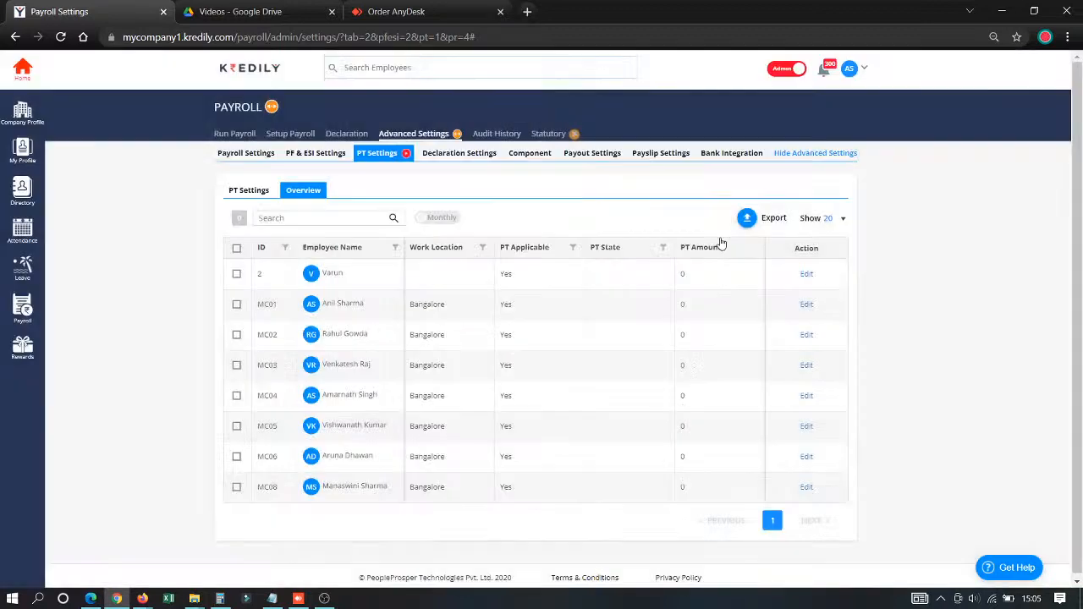
# - Open the declaration window settings for editing to view the monthly, yearly and employee selection options
pyautogui.click(465, 161)
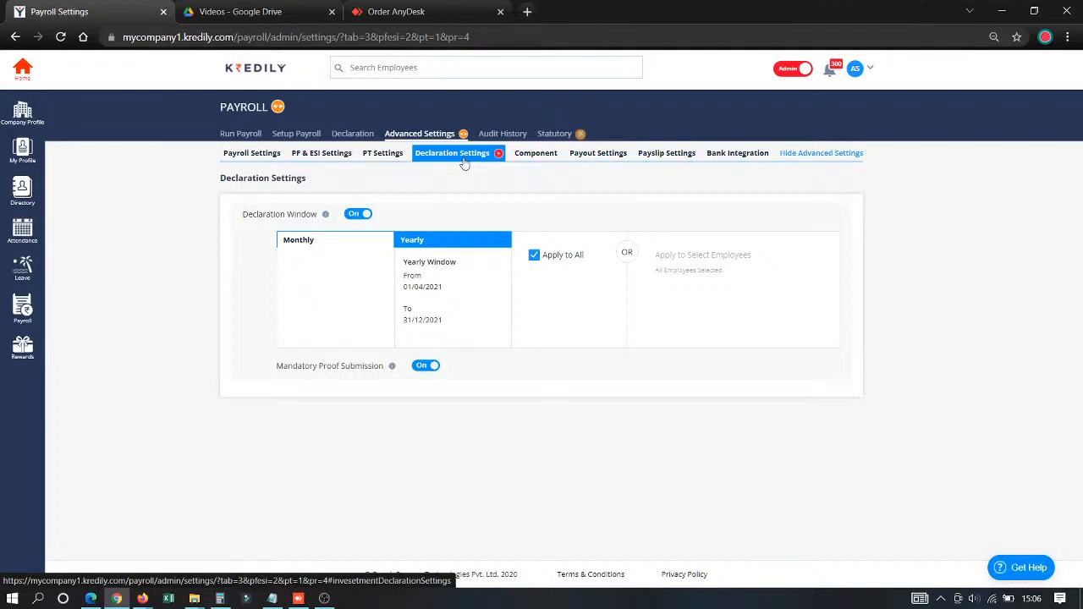
pyautogui.click(828, 227)
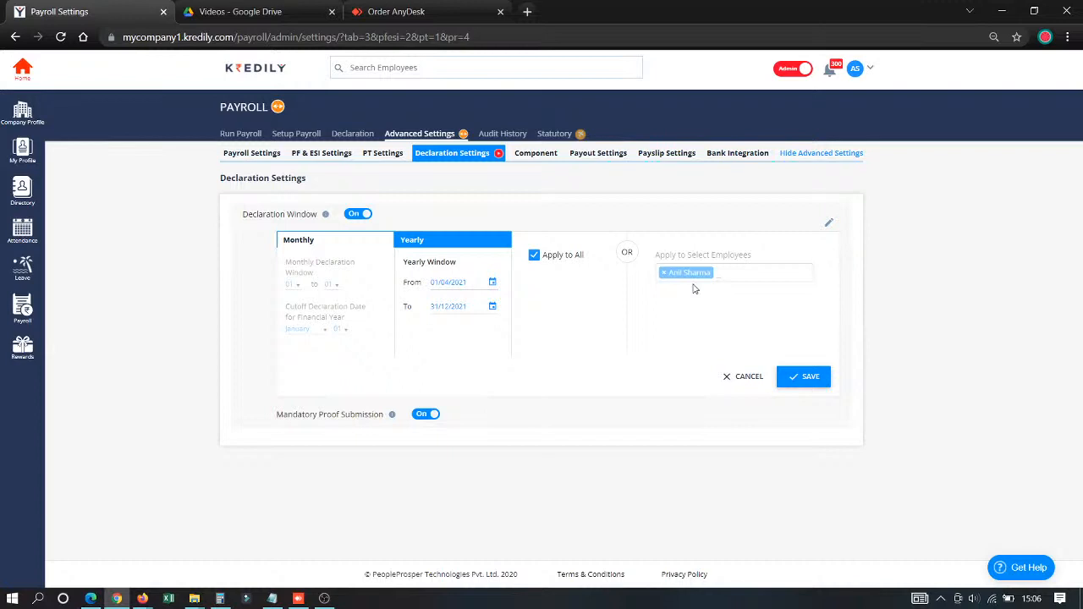
# - Examine the base salary structure and the full list of recurring salary components
pyautogui.click(546, 157)
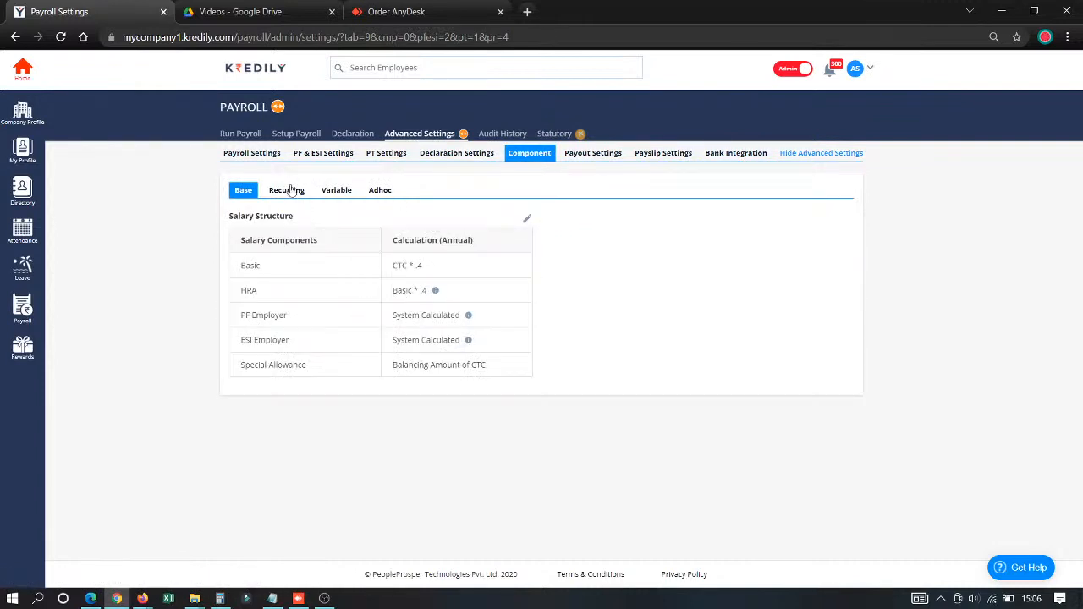
pyautogui.moveTo(243, 265); pyautogui.dragTo(297, 370)
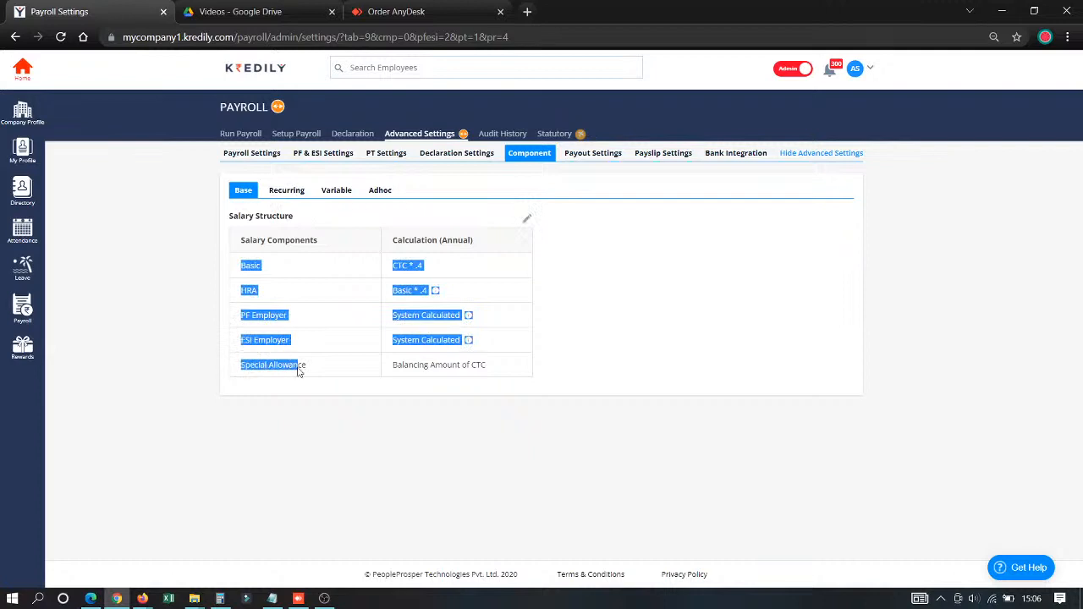
pyautogui.click(297, 432)
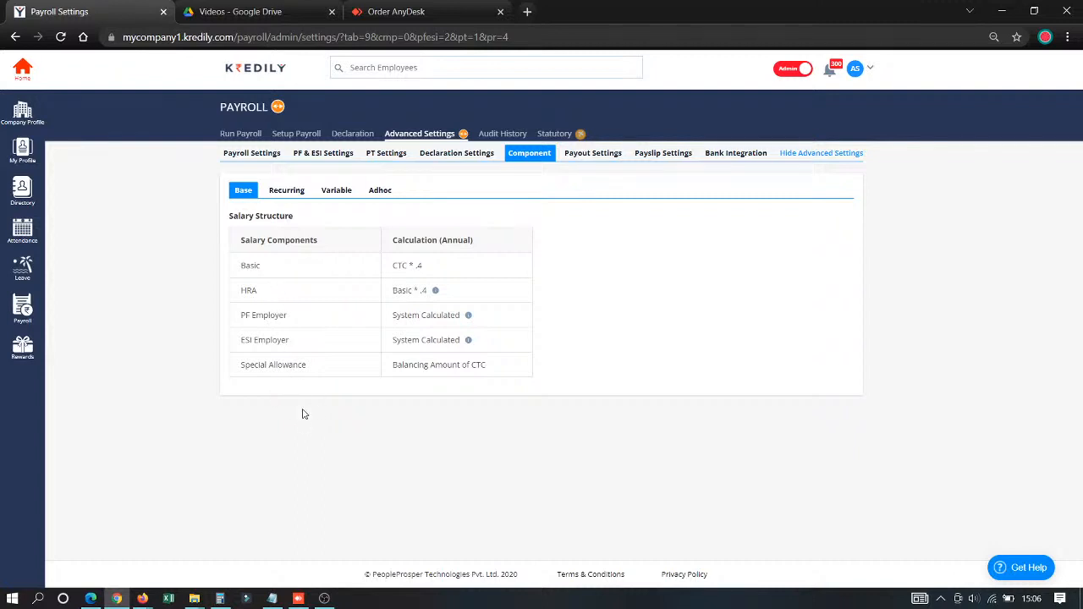
pyautogui.click(295, 195)
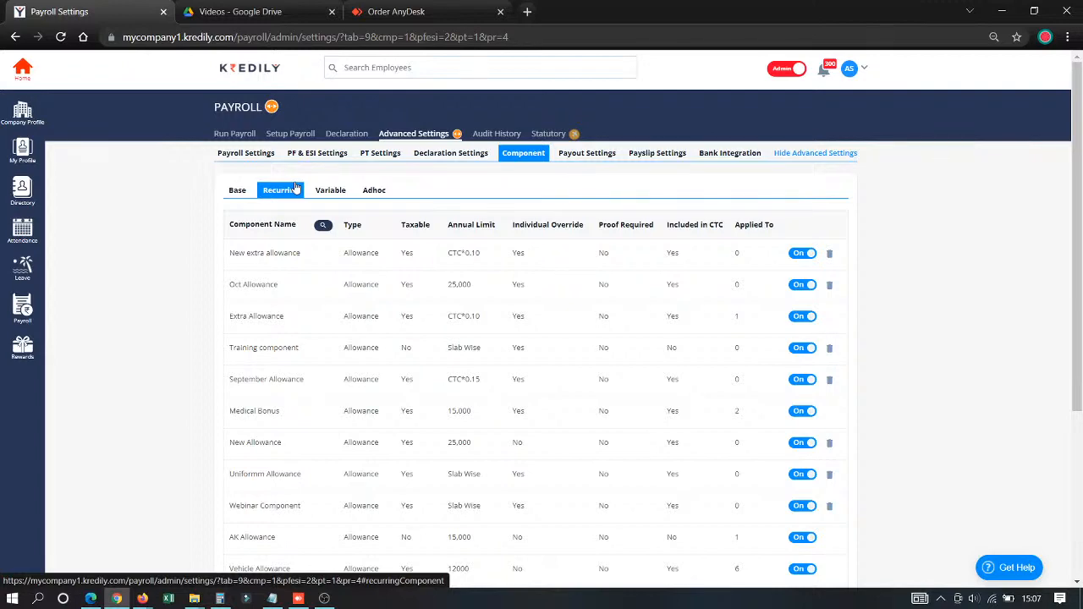
pyautogui.scroll(-3, 324, 314)
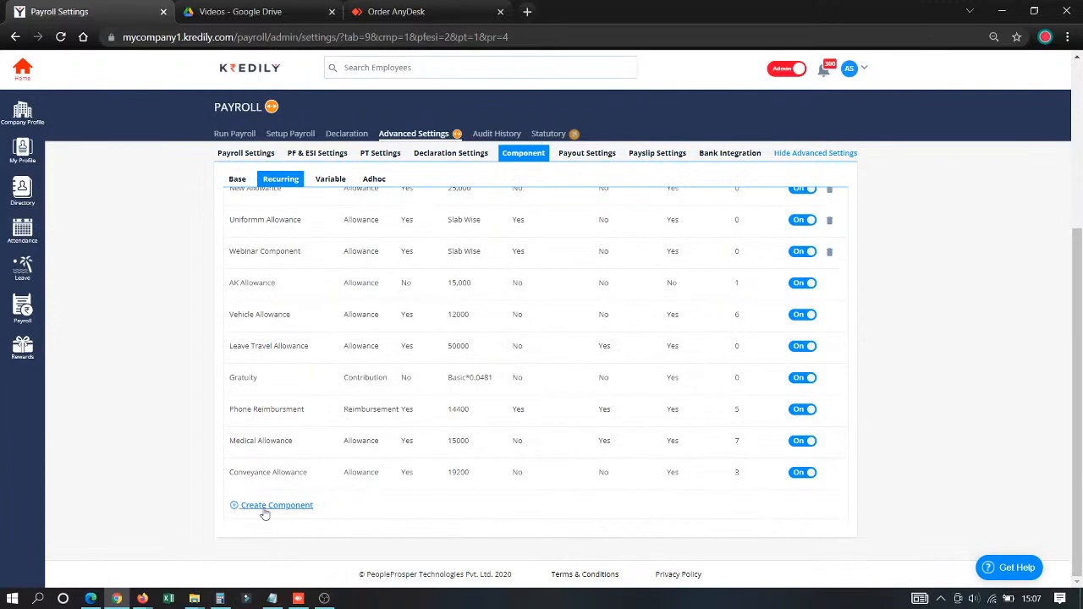
# - Start a new recurring component named Annual Bonus with the component type Allowance
pyautogui.click(264, 507)
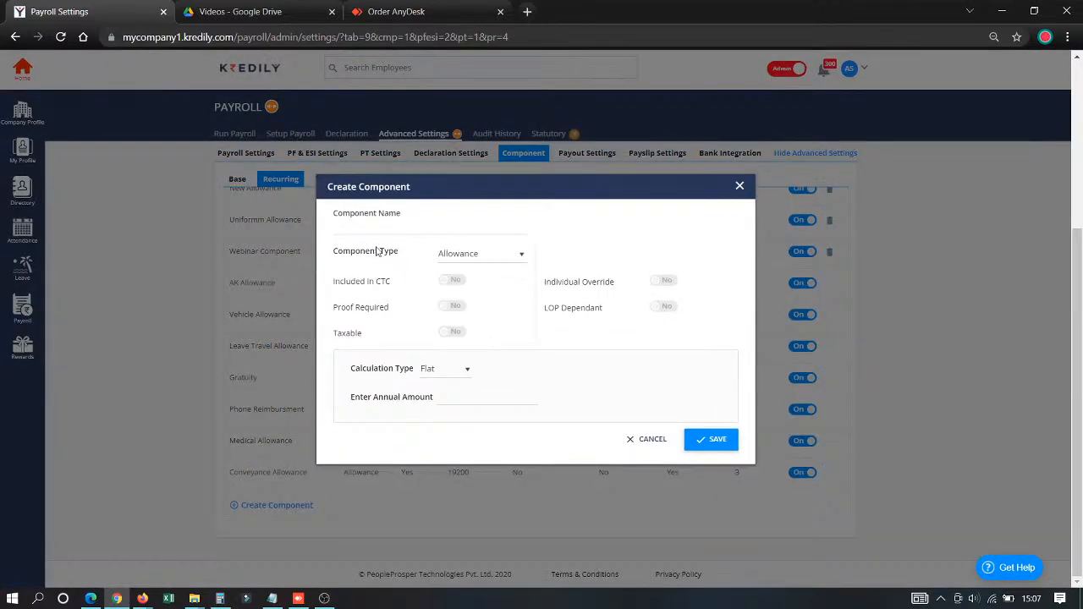
pyautogui.click(377, 228)
pyautogui.click(384, 256)
pyautogui.click(383, 257)
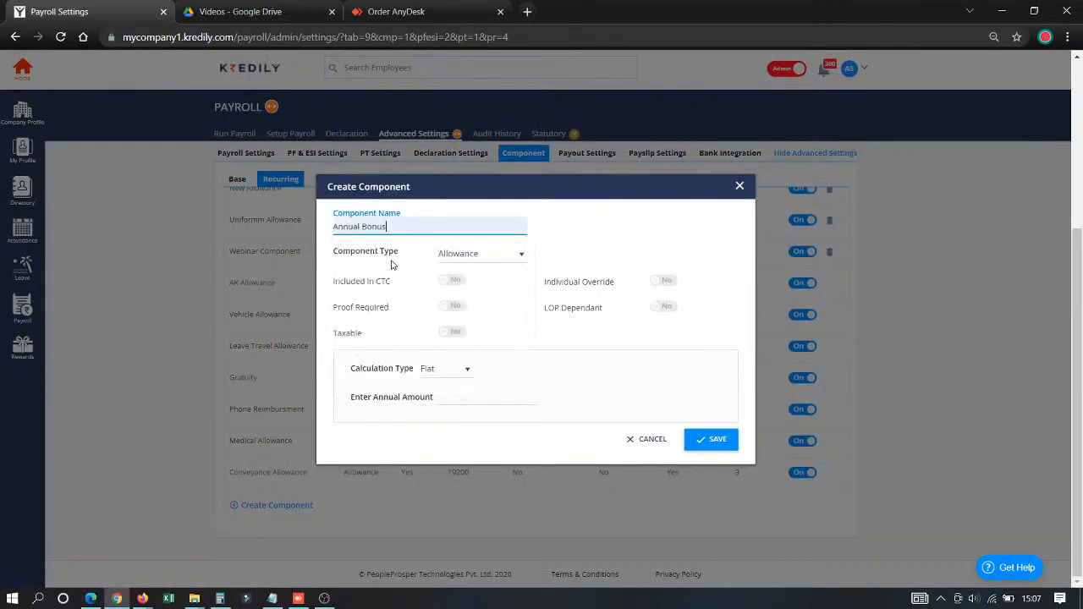
pyautogui.click(470, 256)
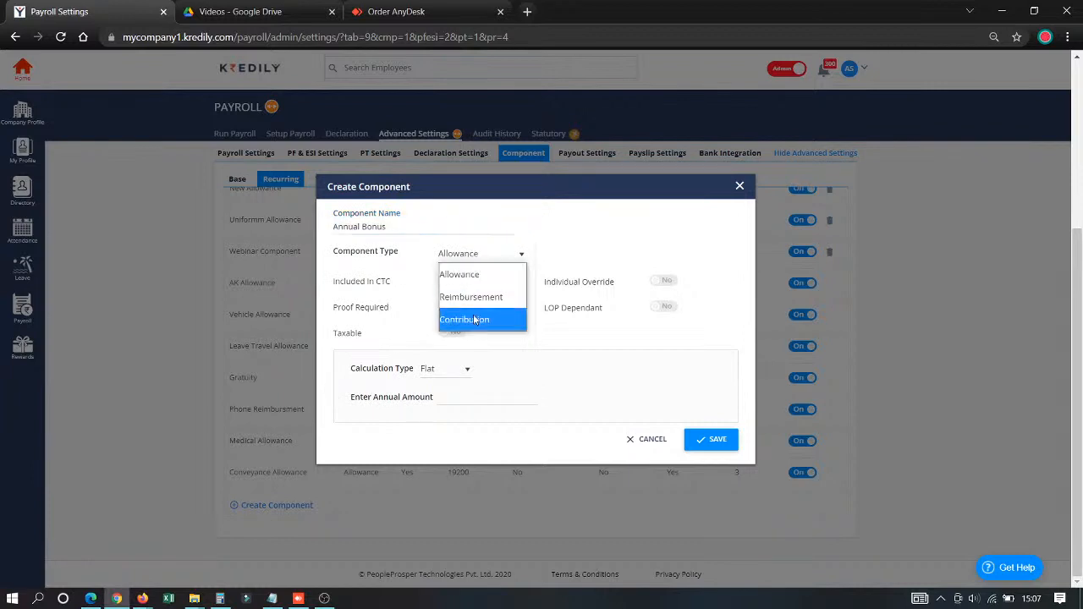
pyautogui.click(490, 274)
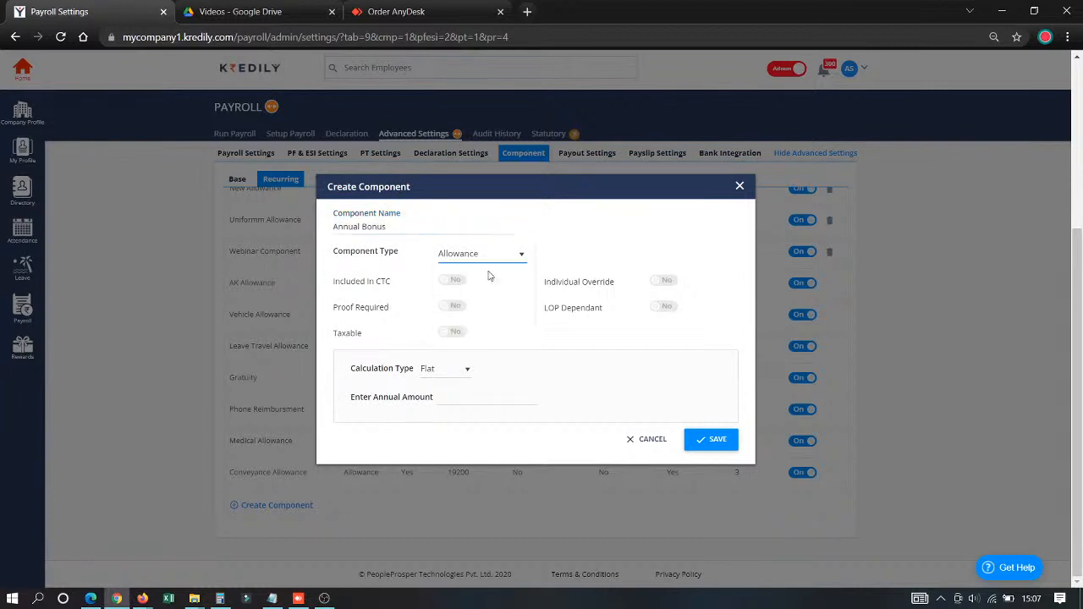
# - Try the new component's Included in CTC, Proof Required and Taxable options, leaving them off, and enable Individual Override
pyautogui.click(457, 287)
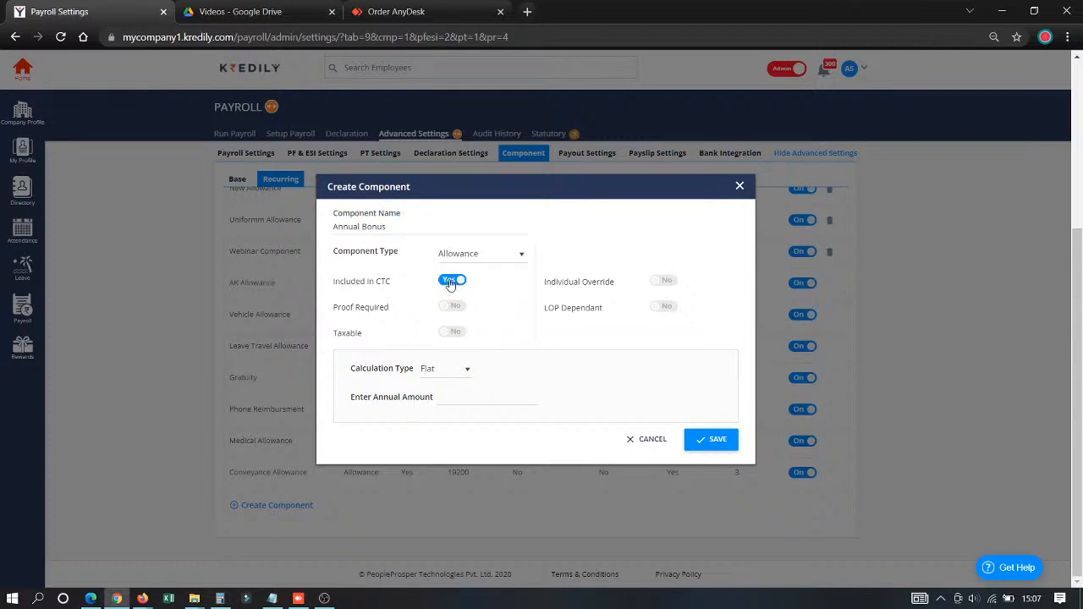
pyautogui.click(454, 283)
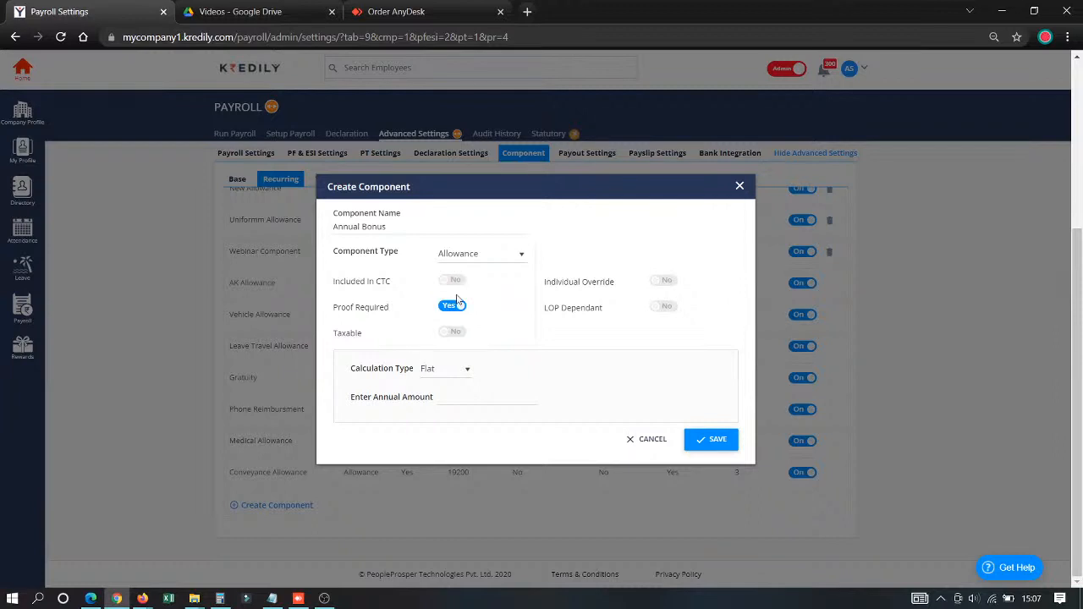
pyautogui.click(455, 333)
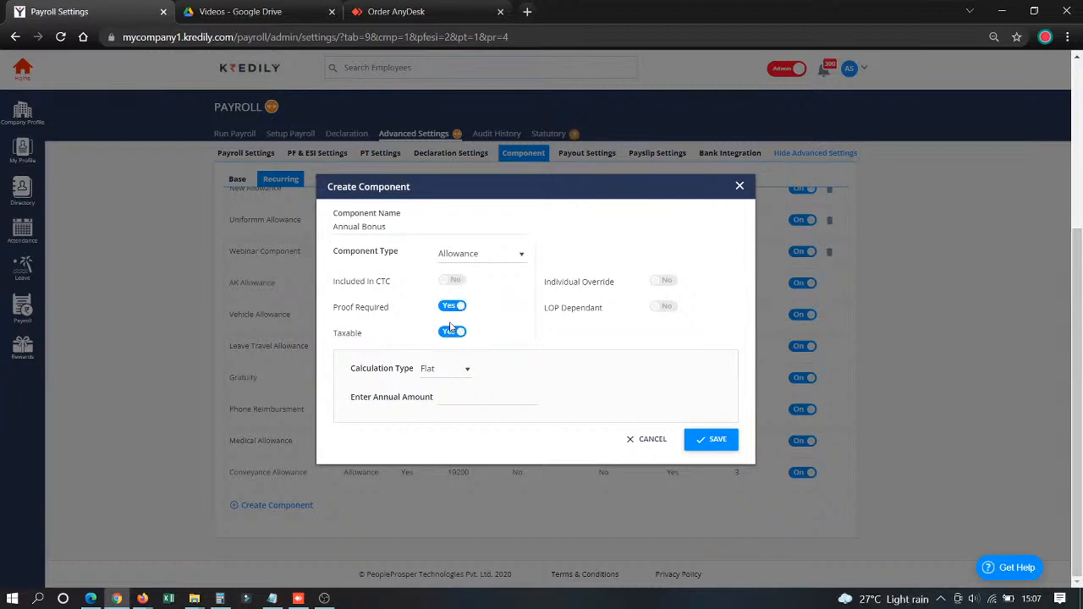
pyautogui.click(666, 282)
pyautogui.click(451, 307)
pyautogui.click(452, 333)
# - Keep the Flat calculation type, try the annual amount formula CTC*0.10, and replace it with 25,000
pyautogui.click(452, 370)
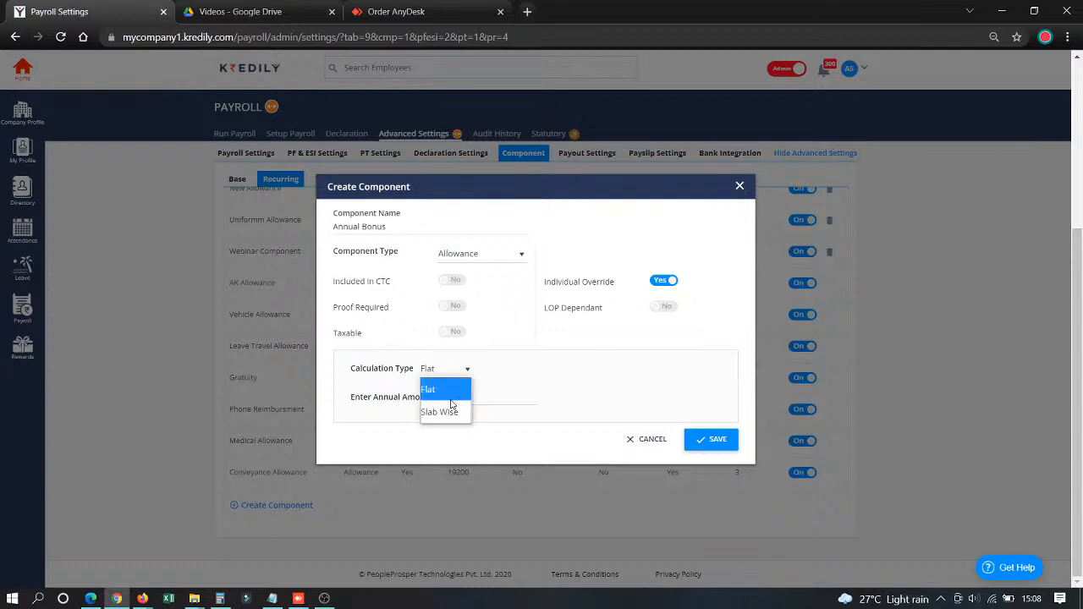
pyautogui.click(449, 397)
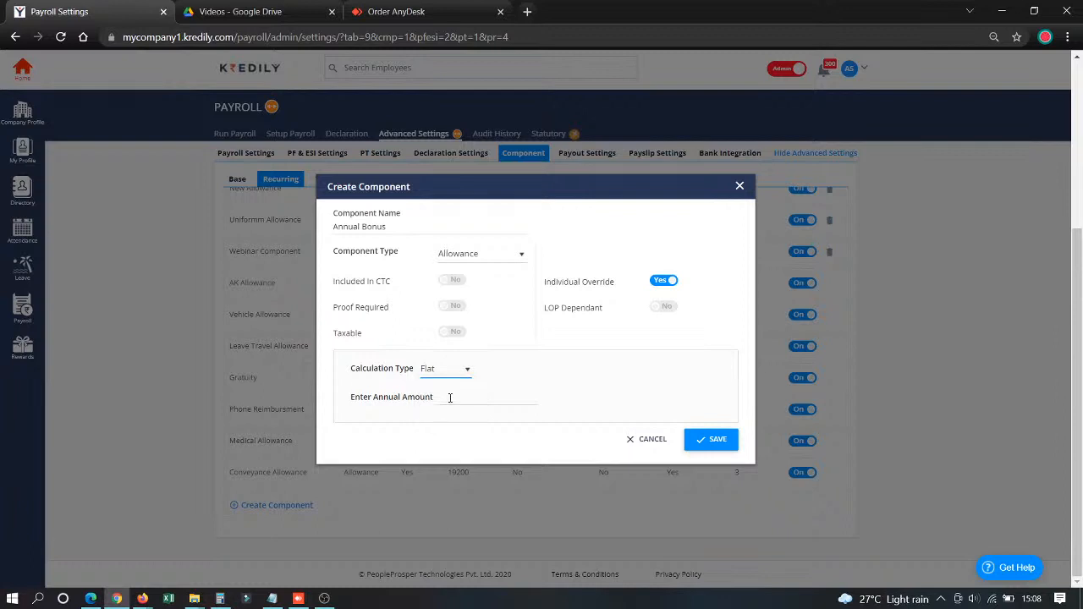
pyautogui.click(450, 393)
pyautogui.click(450, 370)
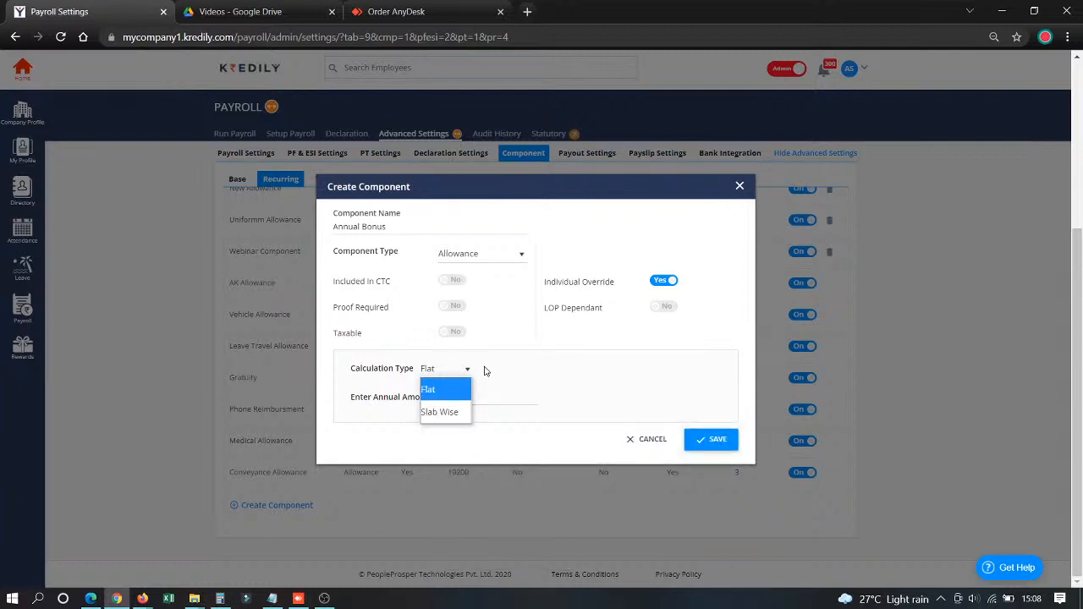
pyautogui.click(486, 371)
pyautogui.click(477, 394)
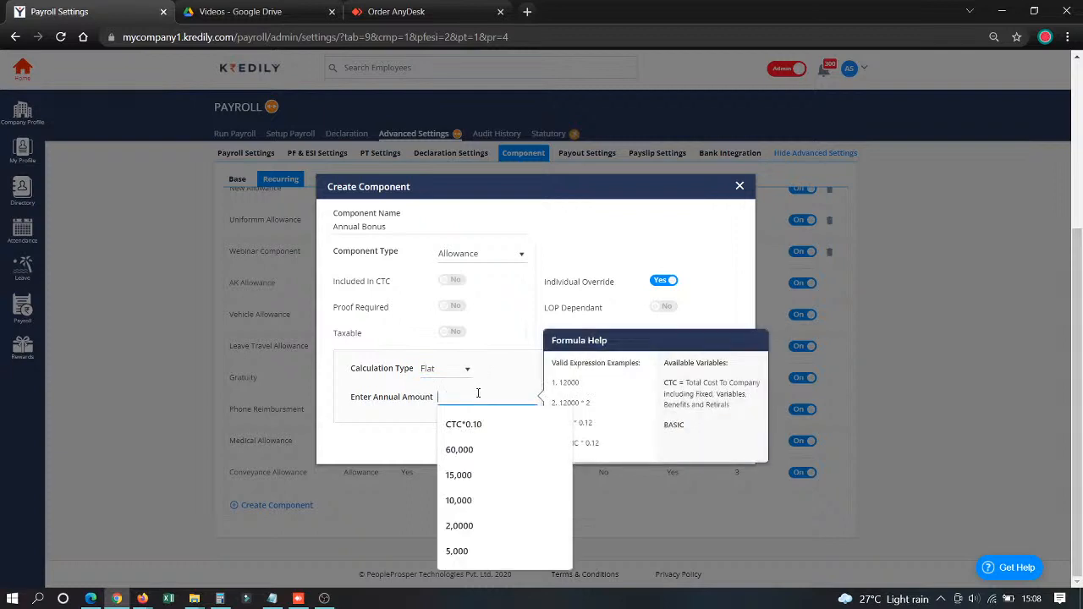
pyautogui.click(476, 436)
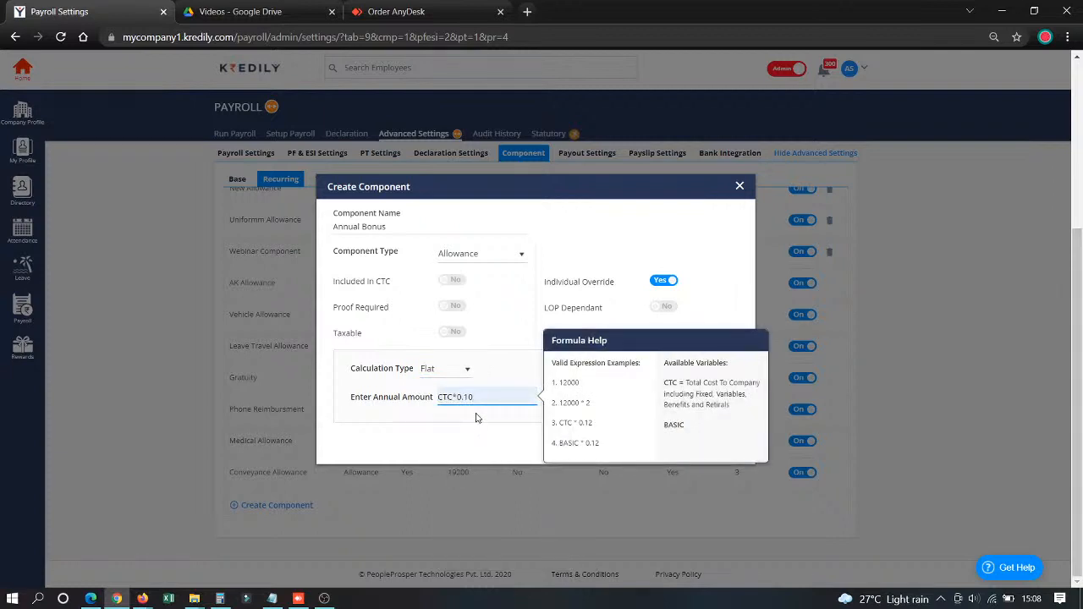
pyautogui.moveTo(489, 394); pyautogui.dragTo(438, 406)
pyautogui.write('250000')
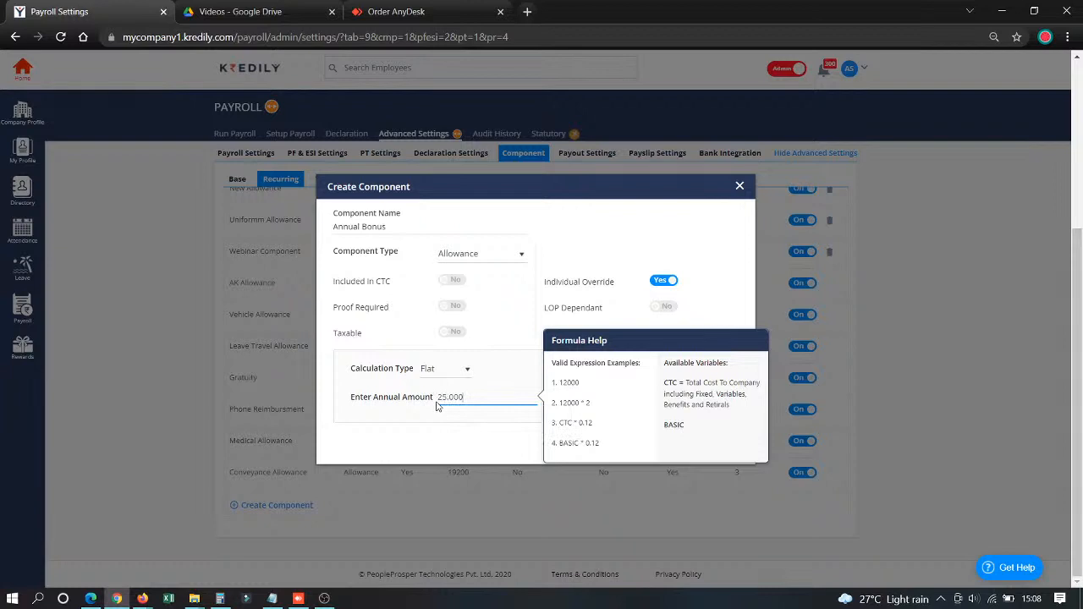
# - Switch the calculation to Slab Wise and set the first slab, up to 3,00,000, to 50,000 per annum
pyautogui.click(440, 372)
pyautogui.click(434, 411)
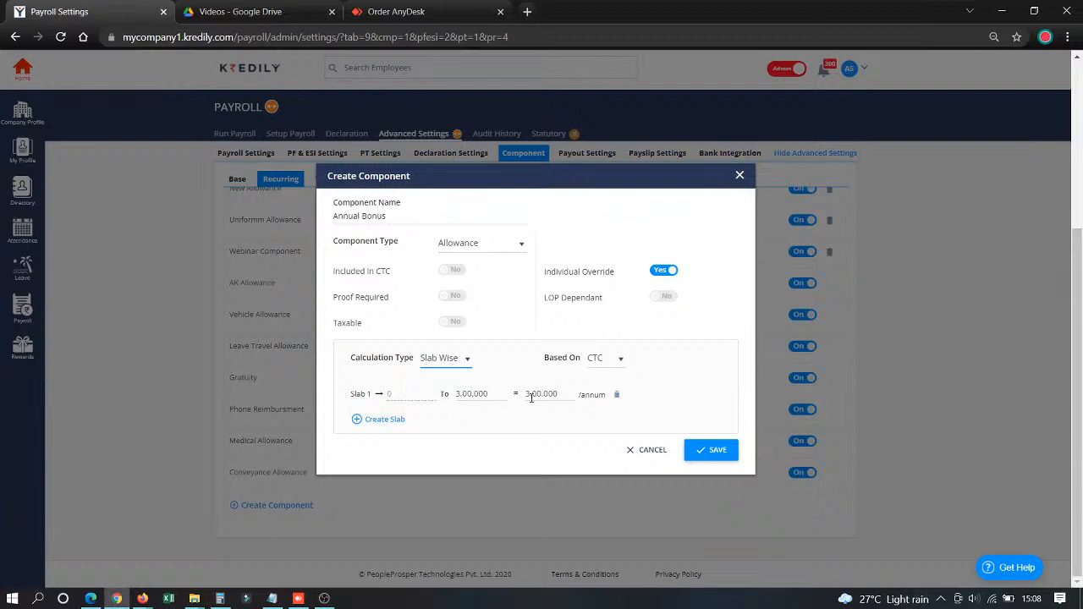
pyautogui.moveTo(524, 394); pyautogui.dragTo(556, 391)
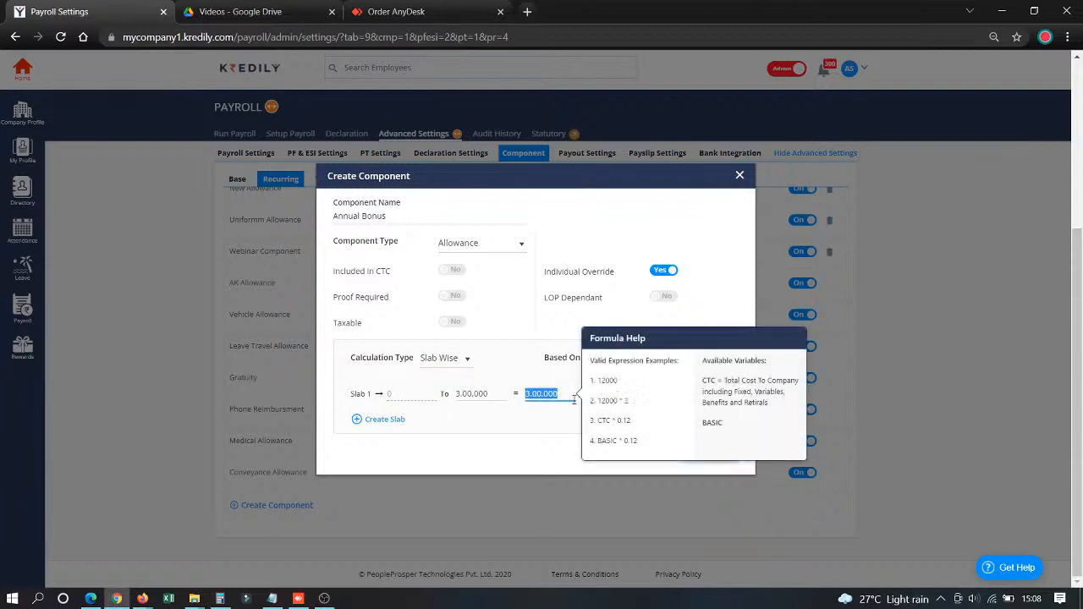
pyautogui.write('50,000')
# - Add a second slab up to 5,00,000 of CTC with an amount of 40,000 per annum
pyautogui.click(385, 418)
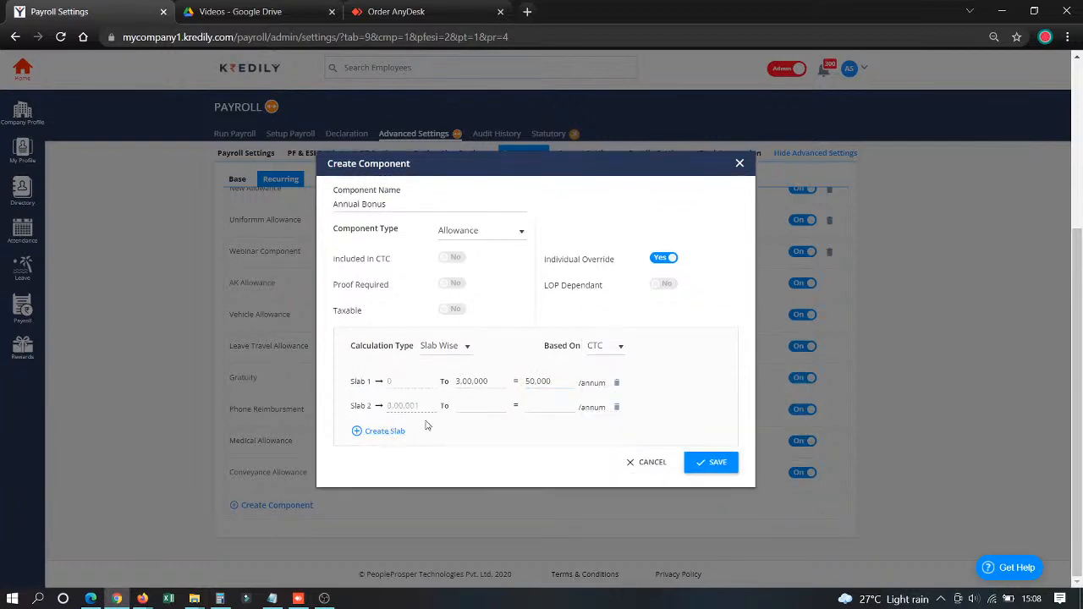
pyautogui.click(467, 405)
pyautogui.write('5,00,000')
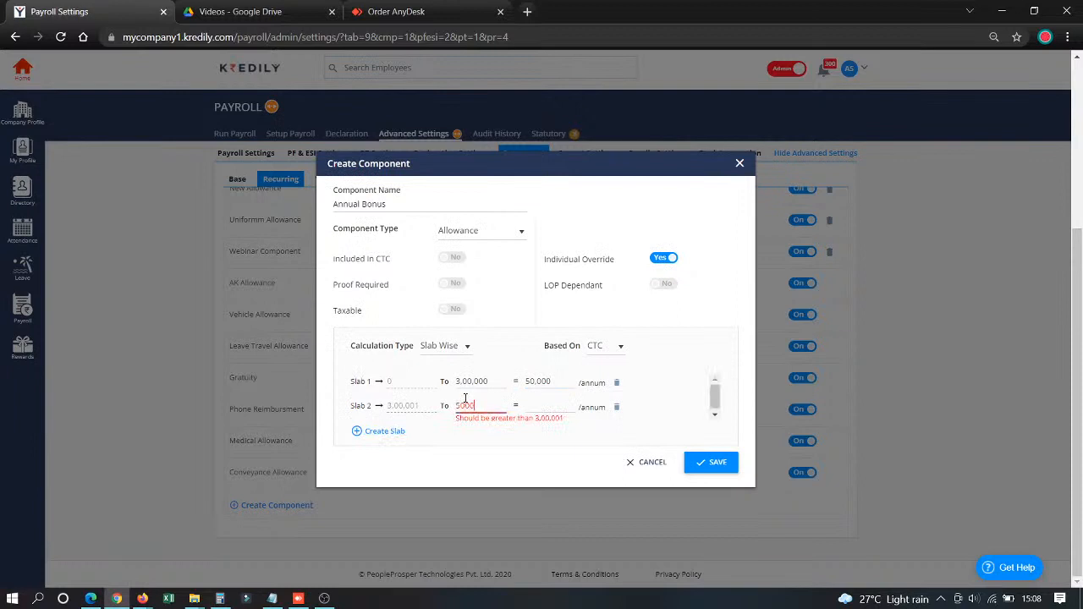
pyautogui.click(542, 404)
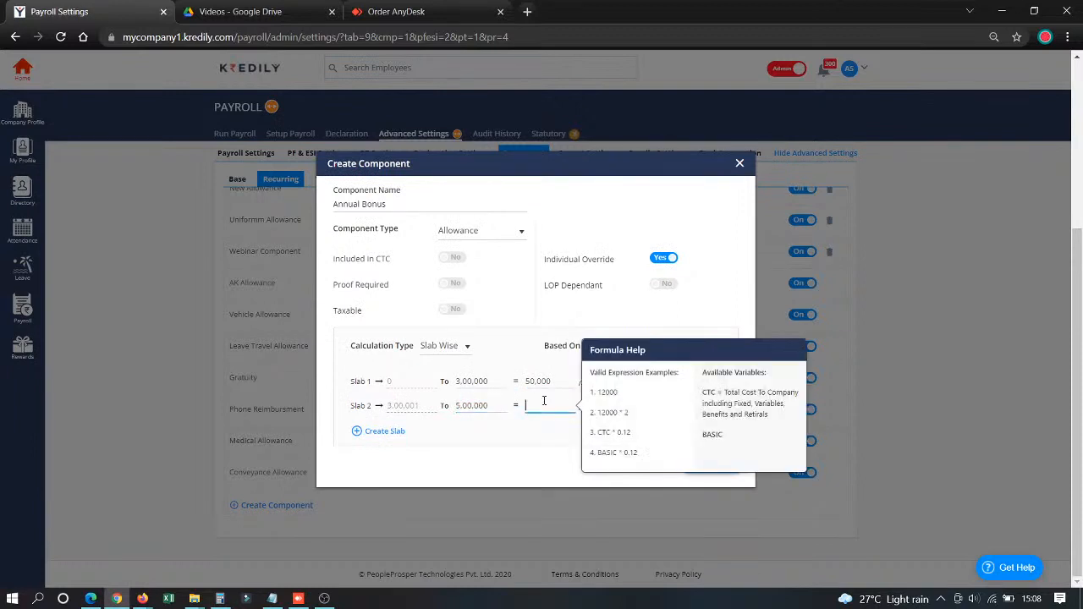
pyautogui.write('400000')
pyautogui.press('BackSpace')
pyautogui.click(496, 464)
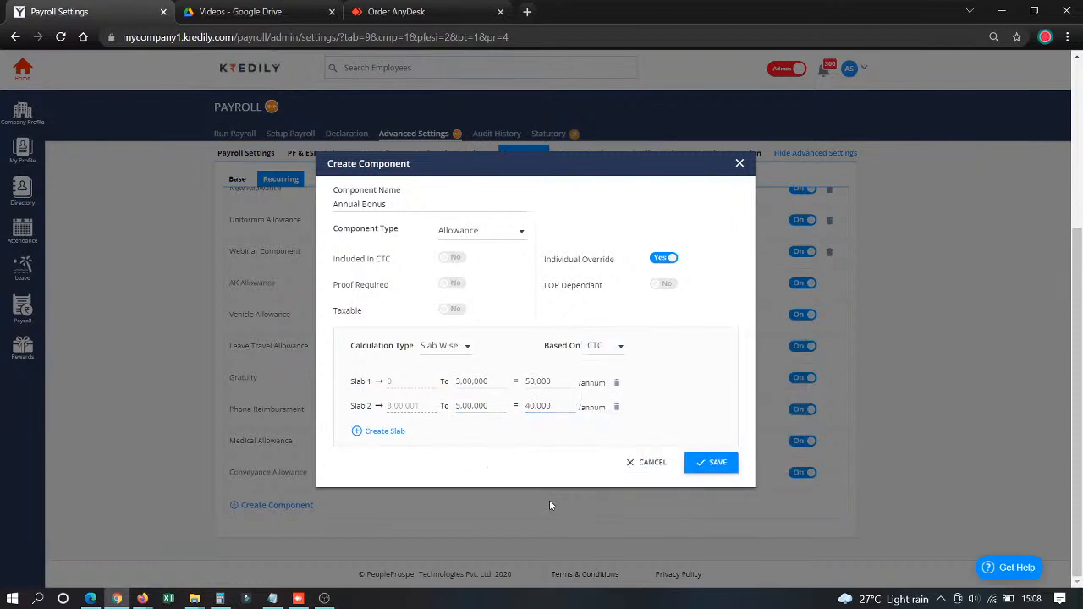
# - Return the calculation type to Flat and discard the new Annual Bonus component
pyautogui.click(449, 347)
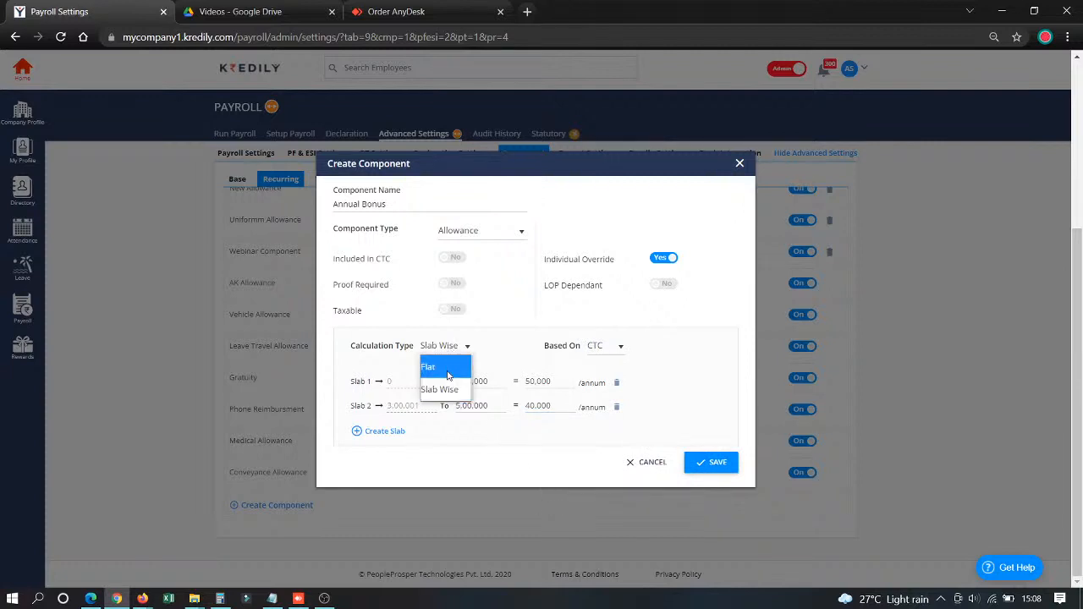
pyautogui.click(449, 367)
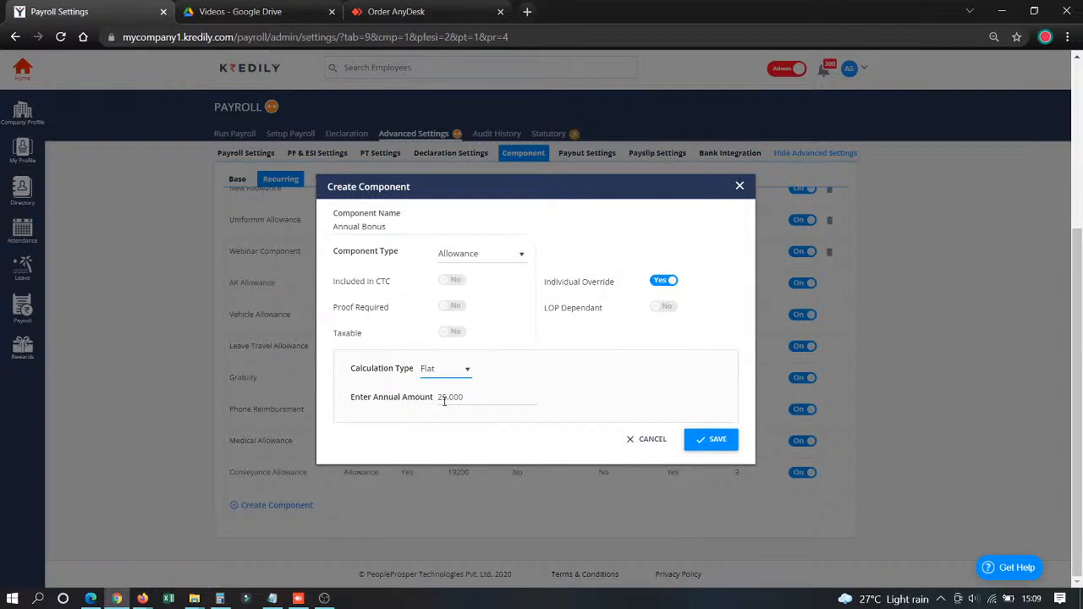
pyautogui.click(628, 442)
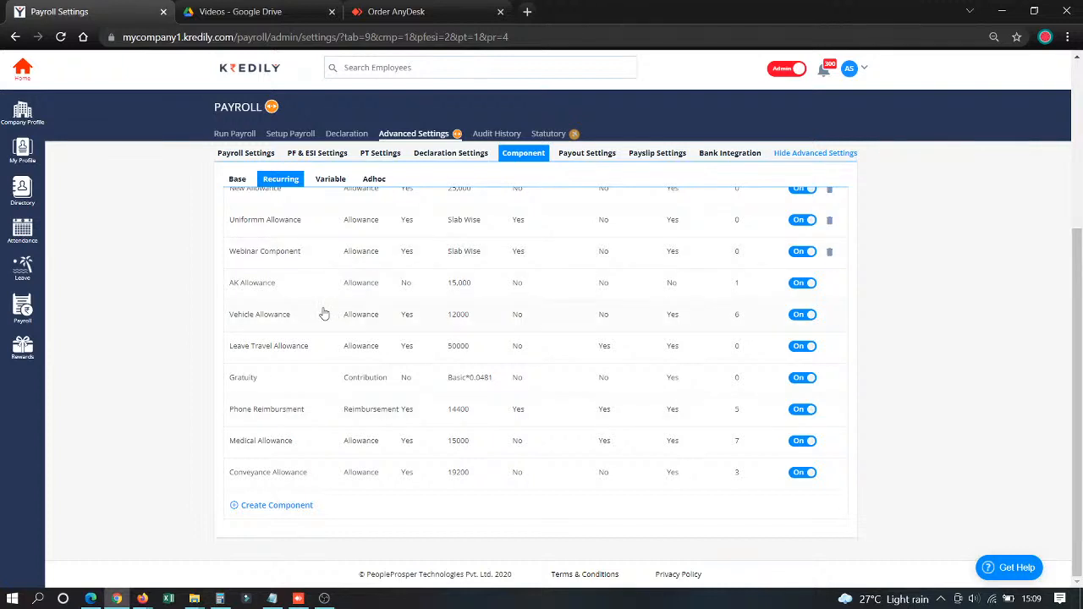
# - Examine the Vehicle Allowance component's settings without changing them and view the variable components list
pyautogui.click(252, 324)
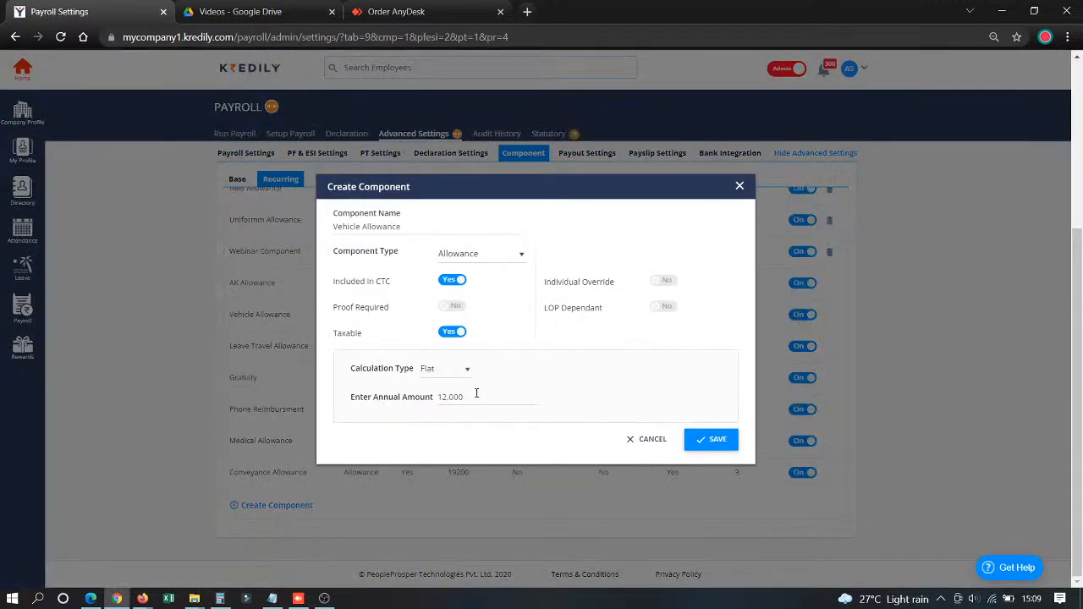
pyautogui.click(740, 186)
pyautogui.click(335, 179)
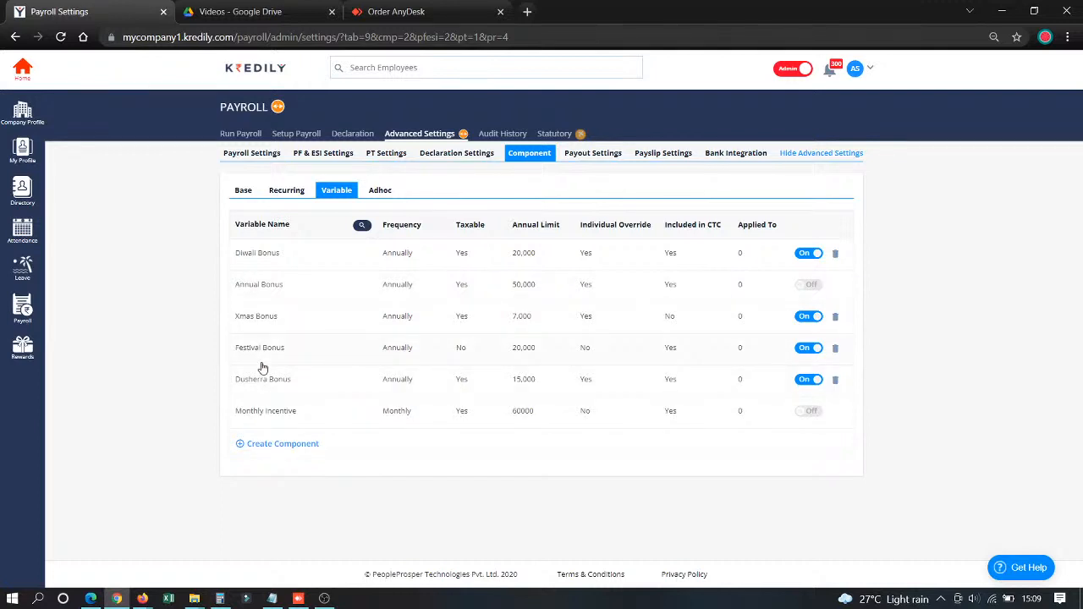
# - Examine the variable Annual Bonus component's payout frequency, due month, tax and calculation type options
pyautogui.click(263, 285)
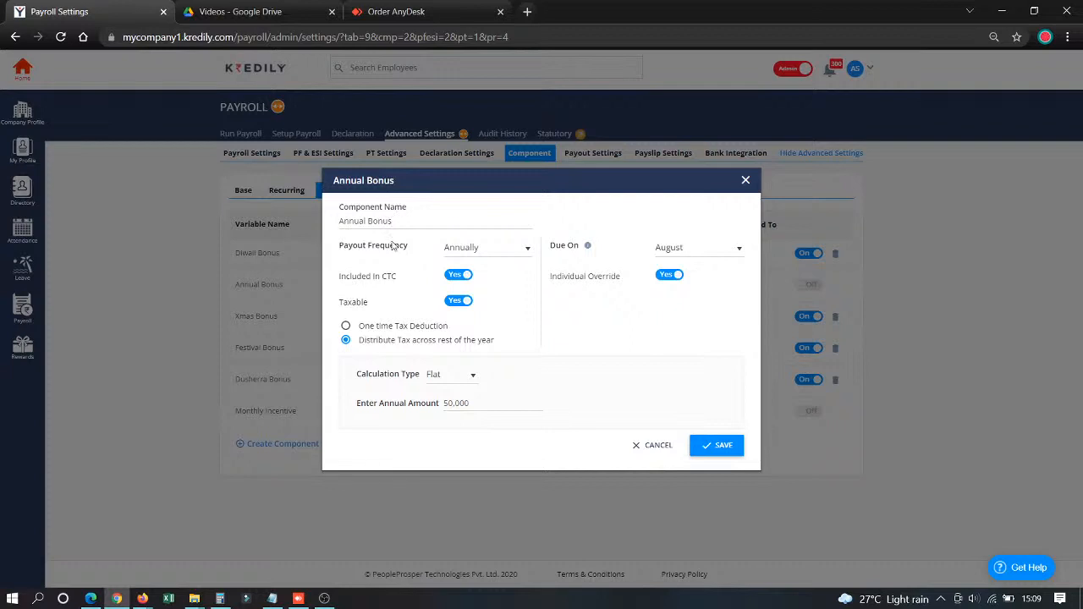
pyautogui.click(488, 249)
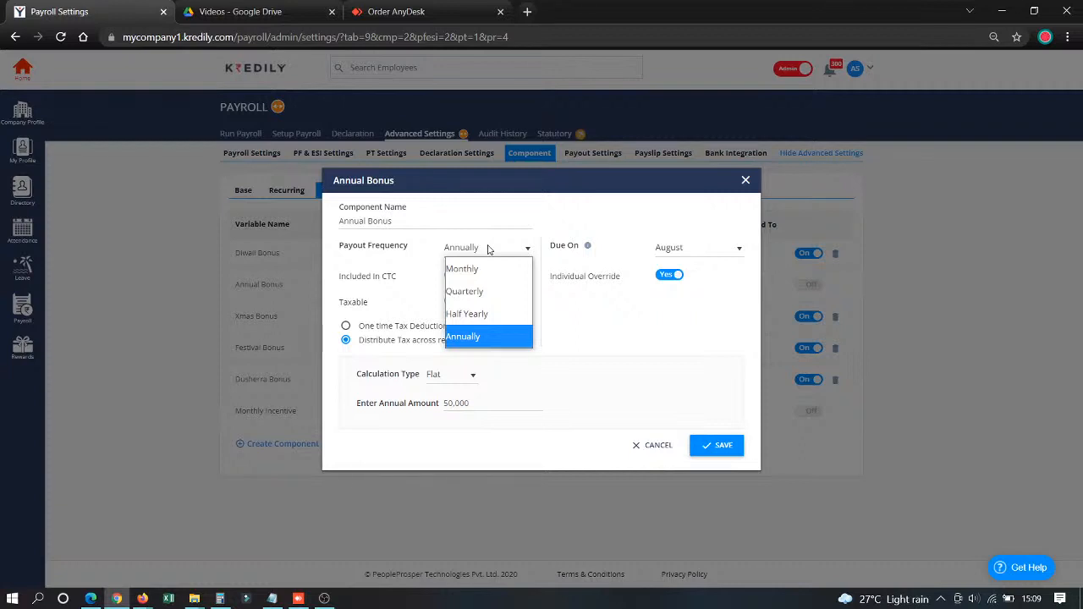
pyautogui.click(490, 336)
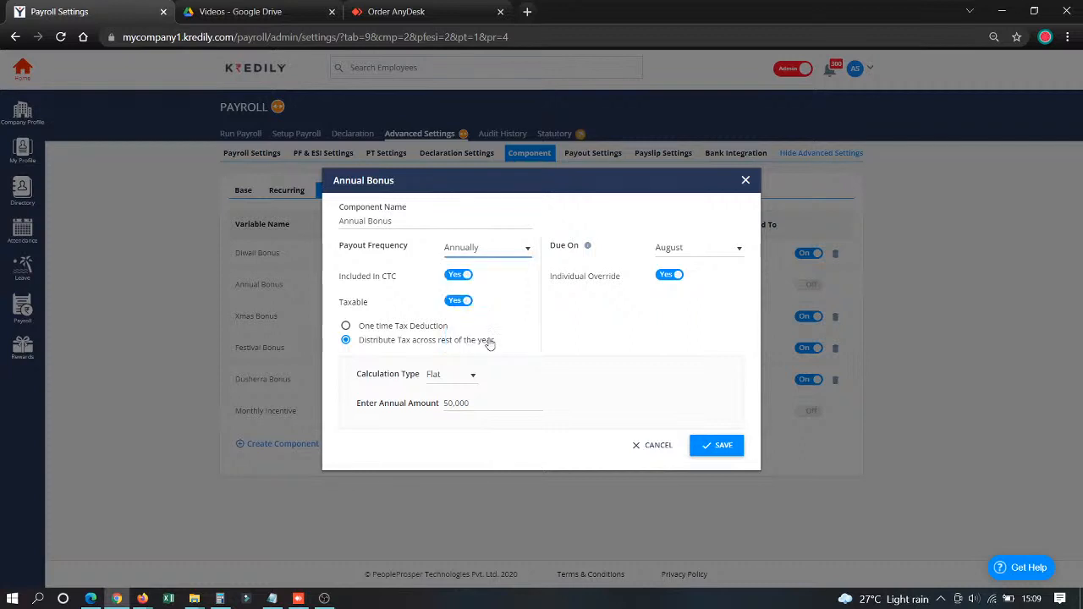
pyautogui.click(677, 248)
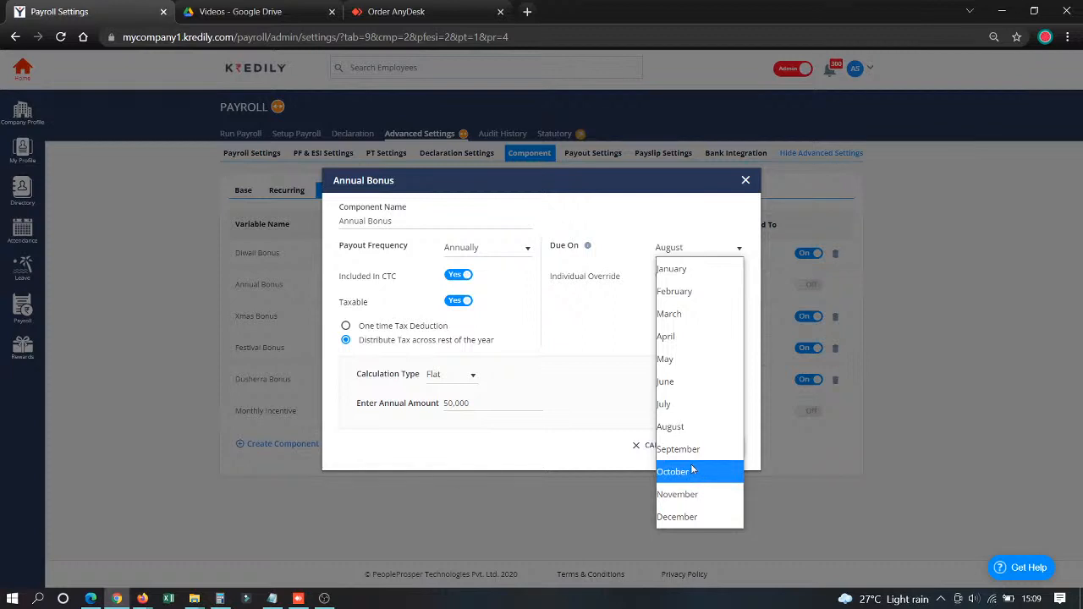
pyautogui.moveTo(569, 330); pyautogui.dragTo(576, 327)
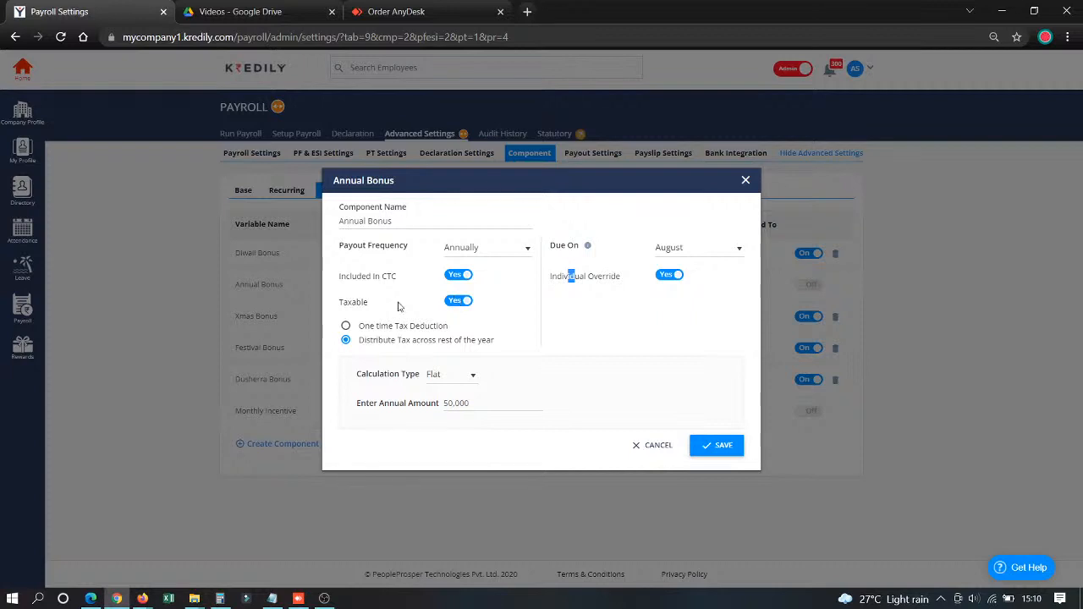
pyautogui.click(582, 312)
pyautogui.click(441, 382)
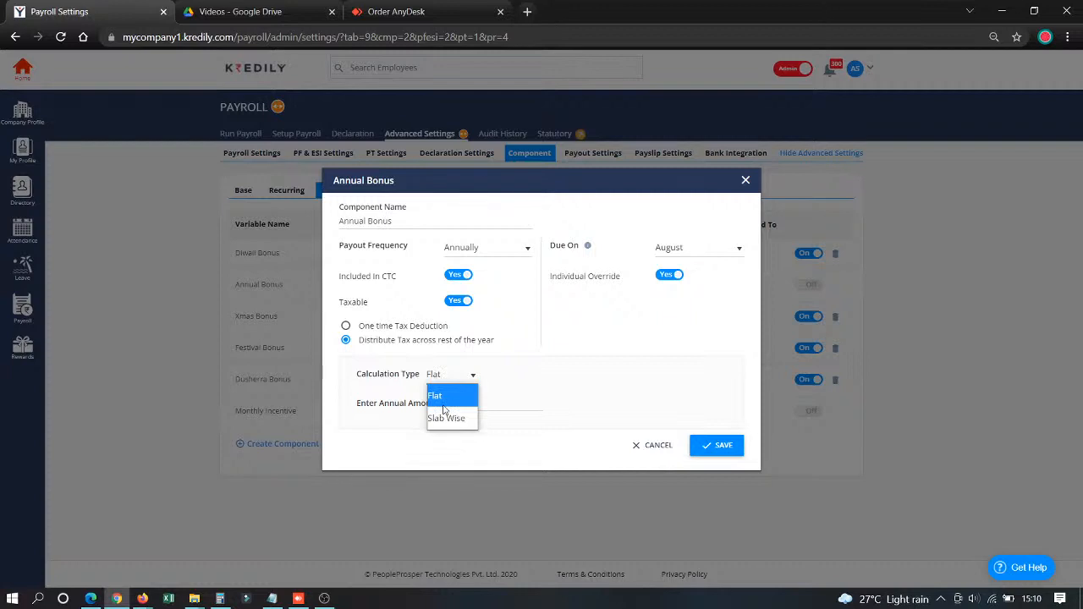
pyautogui.click(444, 405)
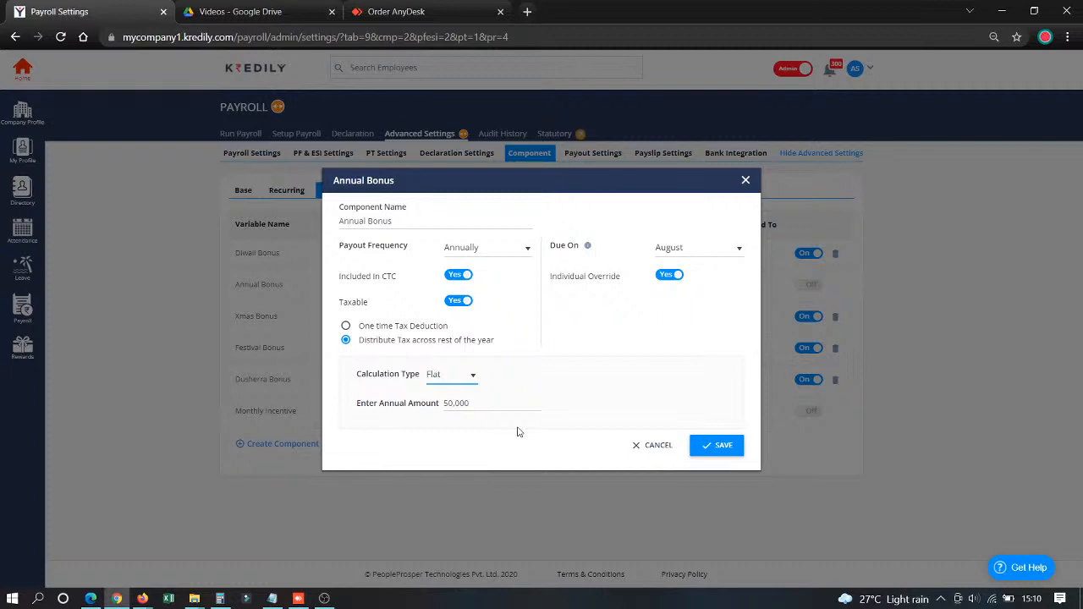
# - Try a Slab Wise calculation for Annual Bonus with 25,000 for the first slab and an empty second slab, discarding the changes
pyautogui.click(444, 379)
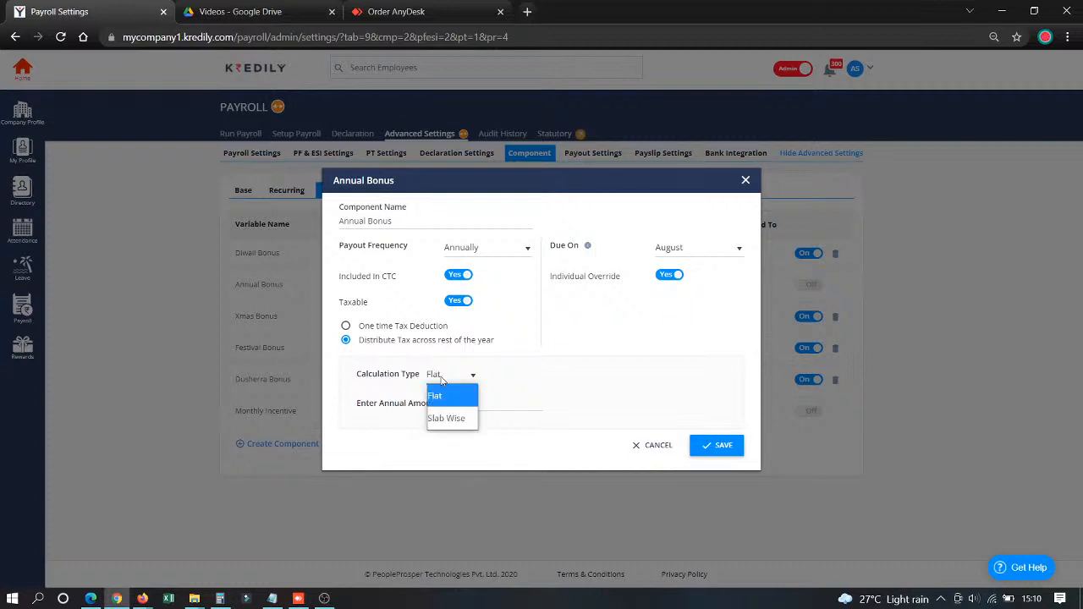
pyautogui.click(448, 420)
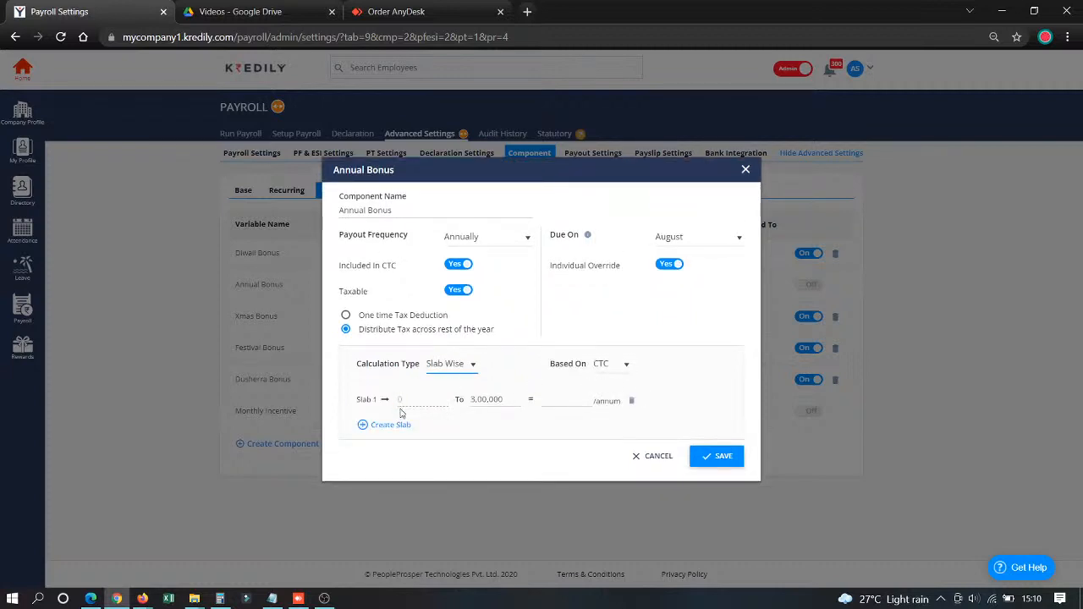
pyautogui.click(558, 402)
pyautogui.write('250000')
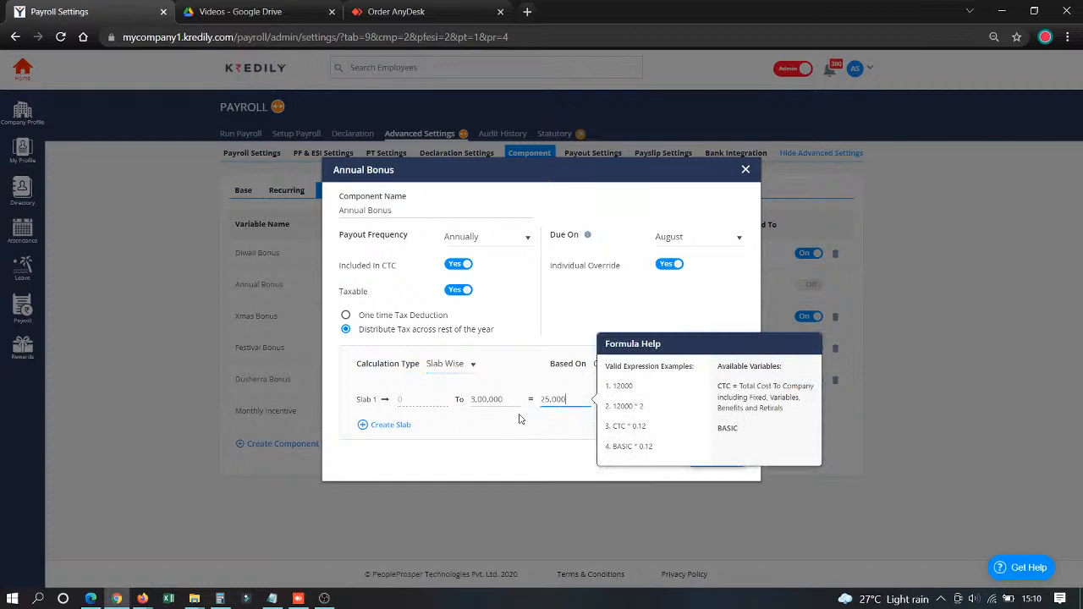
pyautogui.click(502, 438)
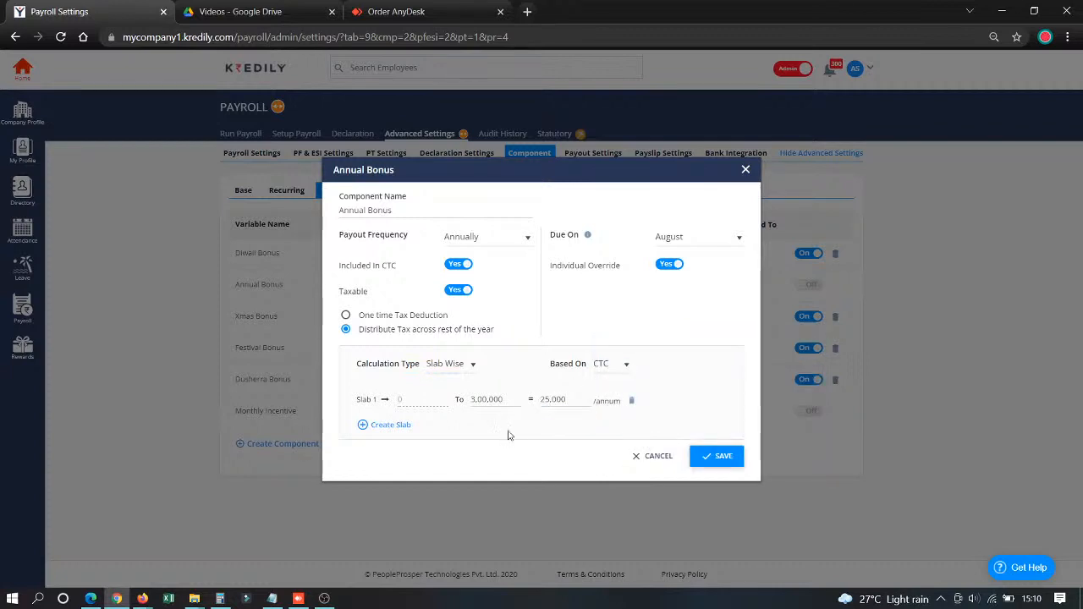
pyautogui.click(386, 425)
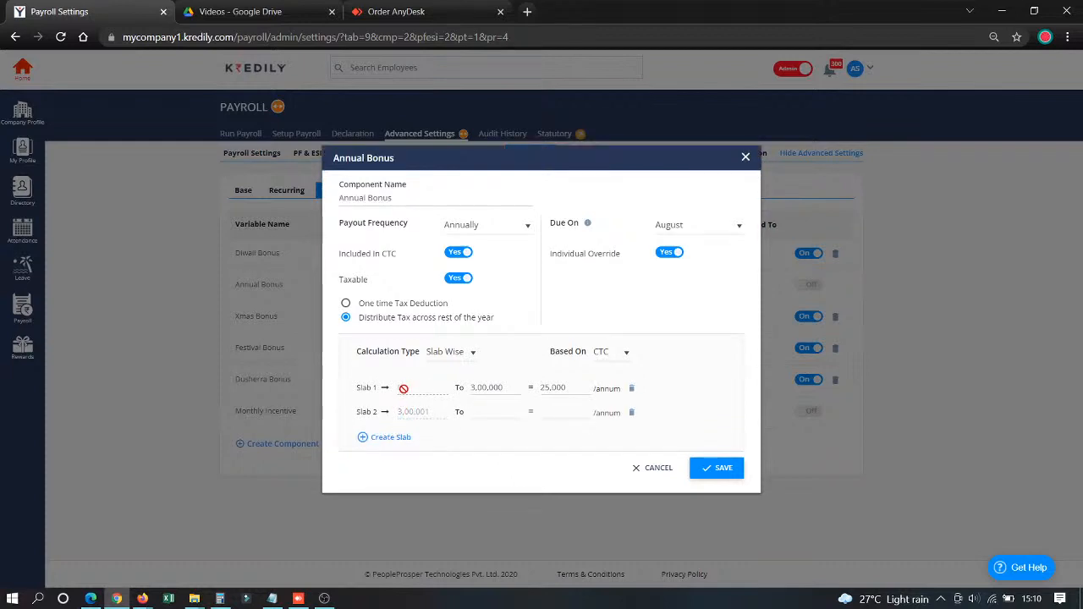
pyautogui.click(654, 468)
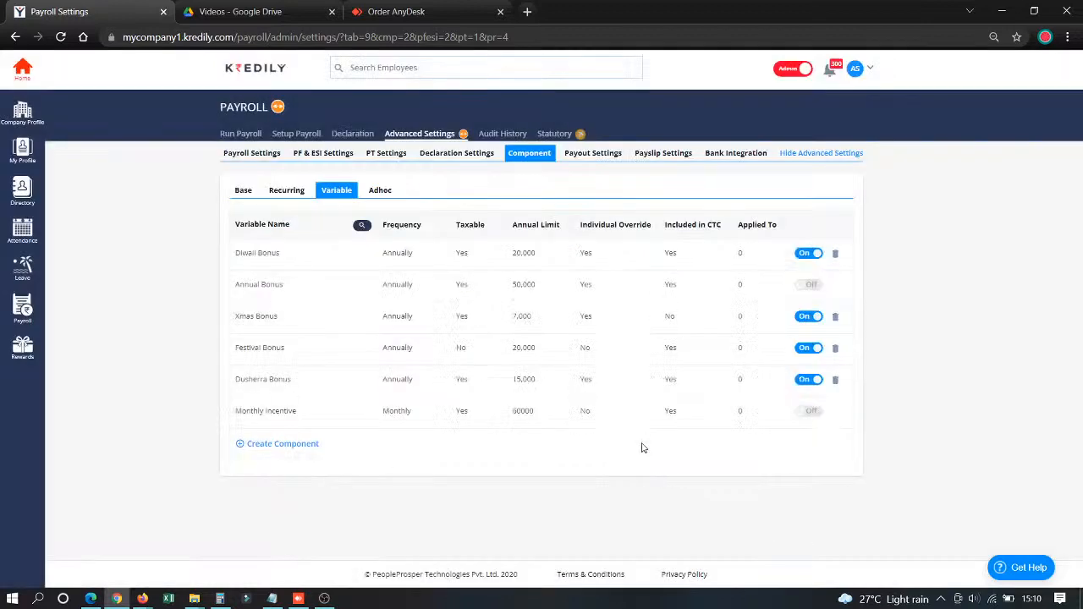
# - Create a taxable adhoc earning component named Nov AdHoc, leaving ESI not applicable, and save it
pyautogui.click(382, 191)
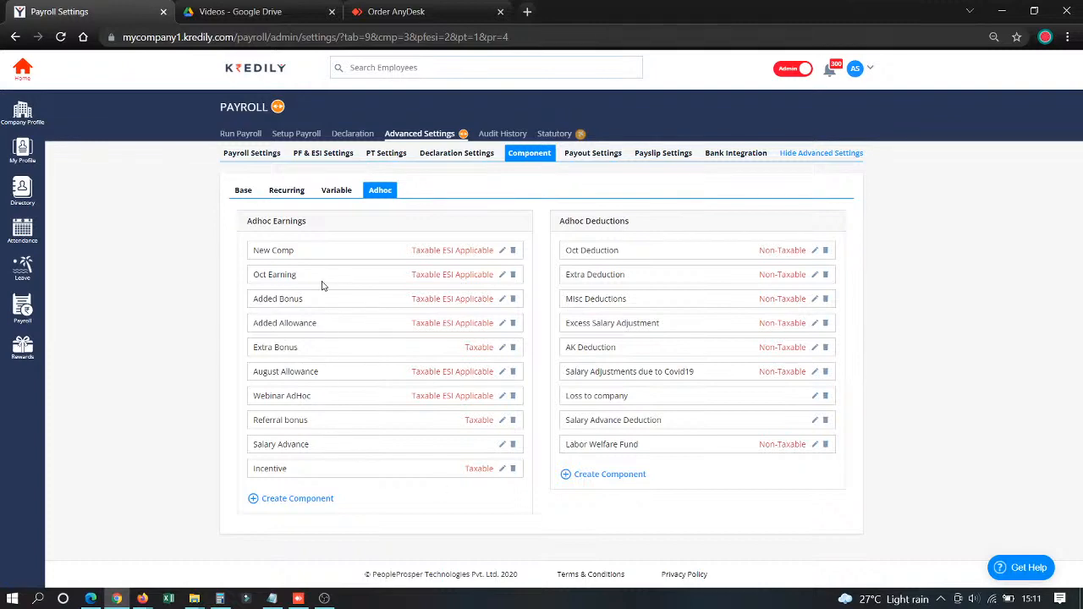
pyautogui.click(281, 500)
pyautogui.scroll(-2, 282, 499)
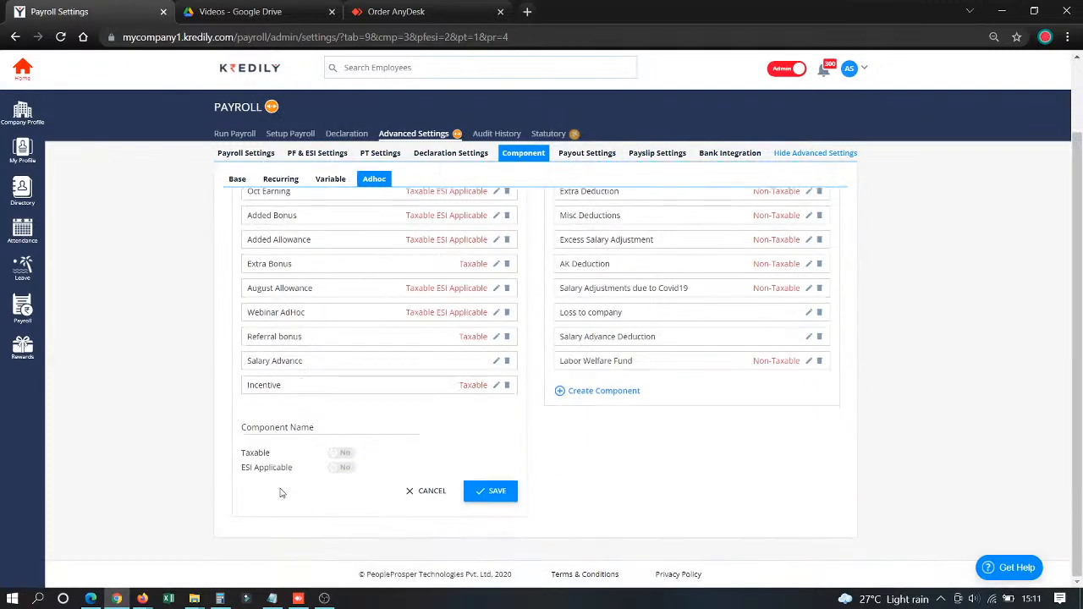
pyautogui.click(292, 428)
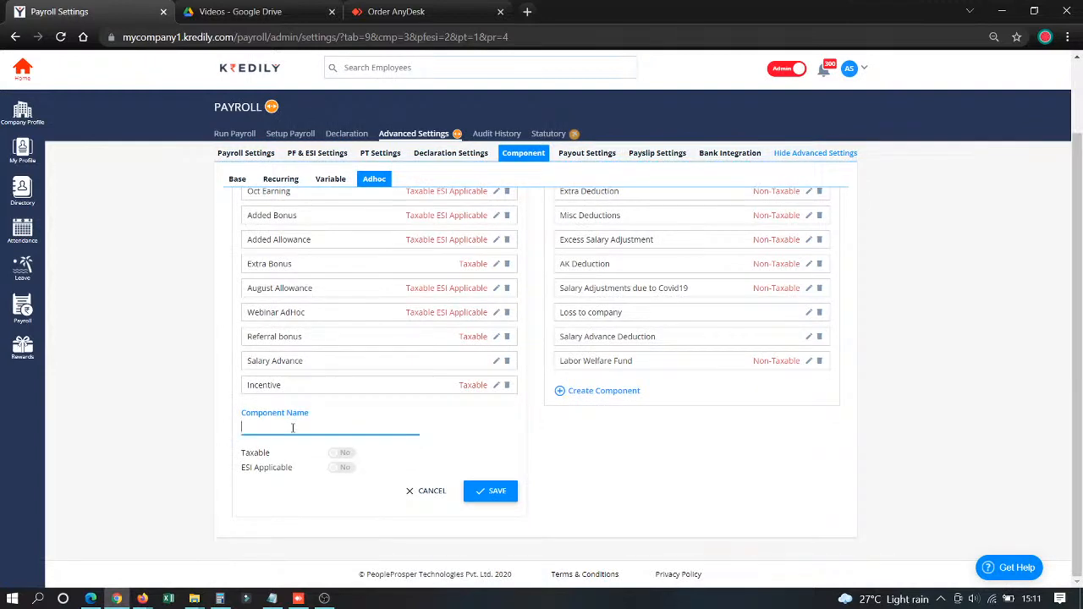
pyautogui.write('Nov AdHoc')
pyautogui.click(341, 454)
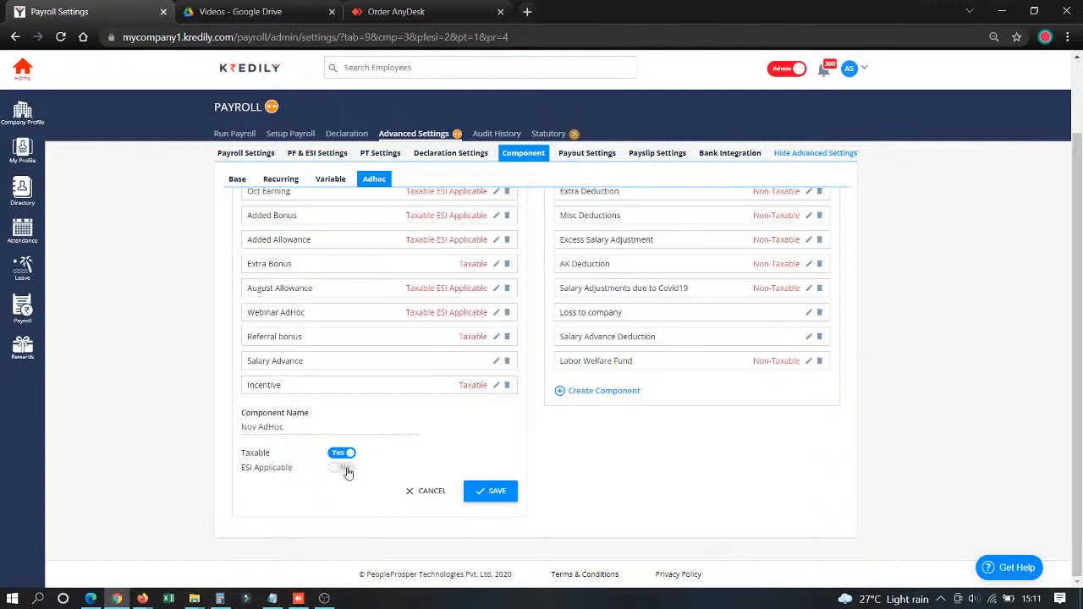
pyautogui.click(492, 492)
pyautogui.click(535, 377)
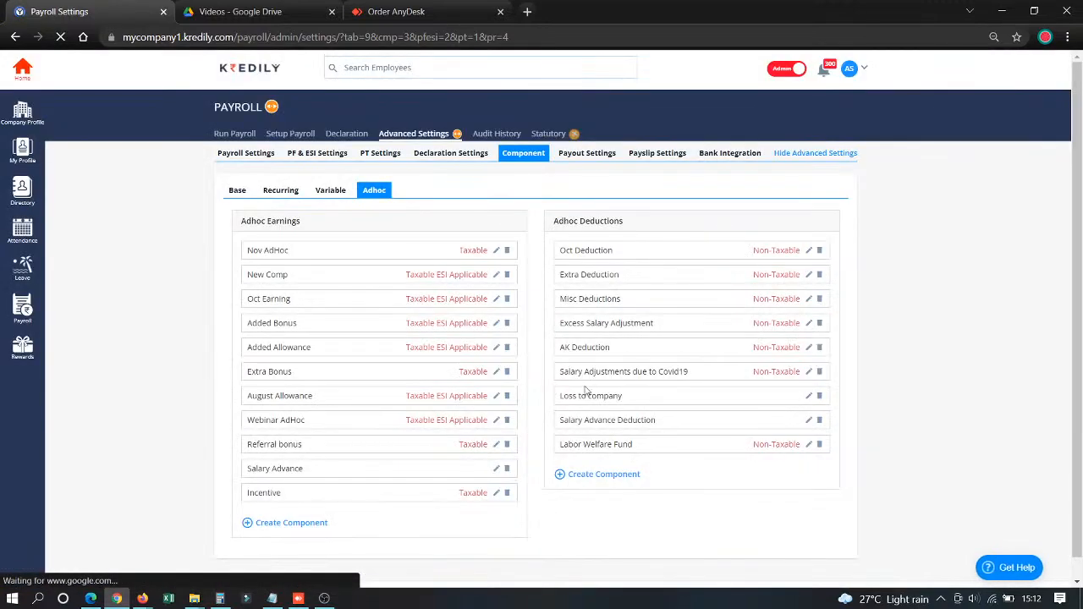
# - Create an adhoc deduction component named Nov Deduction that is removed from taxable income, and save it
pyautogui.click(600, 457)
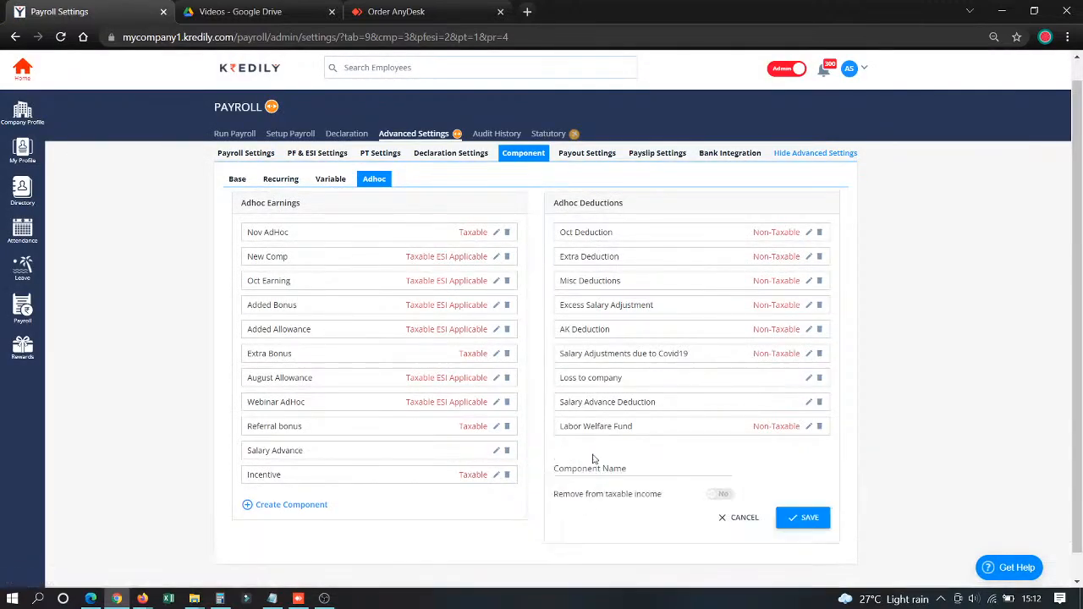
pyautogui.click(593, 464)
pyautogui.write('Nov Deduction')
pyautogui.click(722, 496)
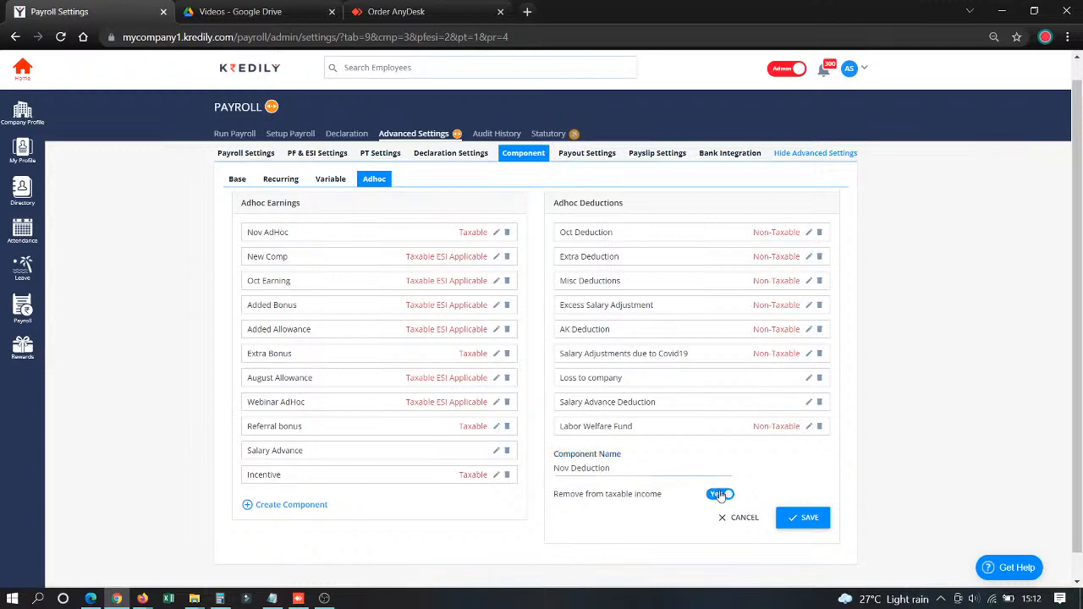
pyautogui.click(800, 519)
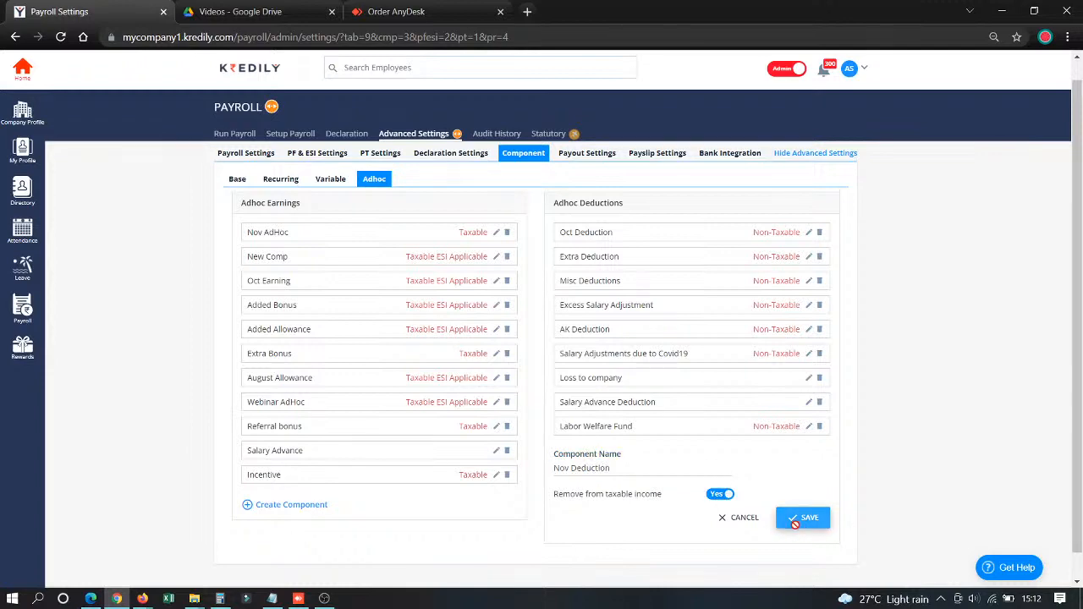
pyautogui.click(536, 371)
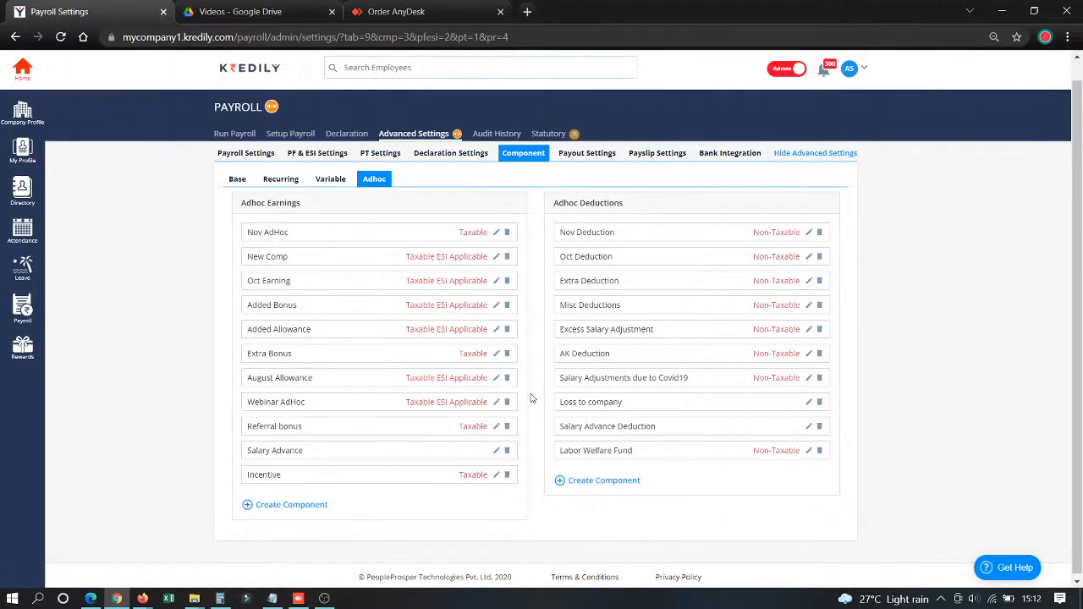
# - Examine employee MC01's bank payout details without changing them, and view the payout settings' import options
pyautogui.click(584, 154)
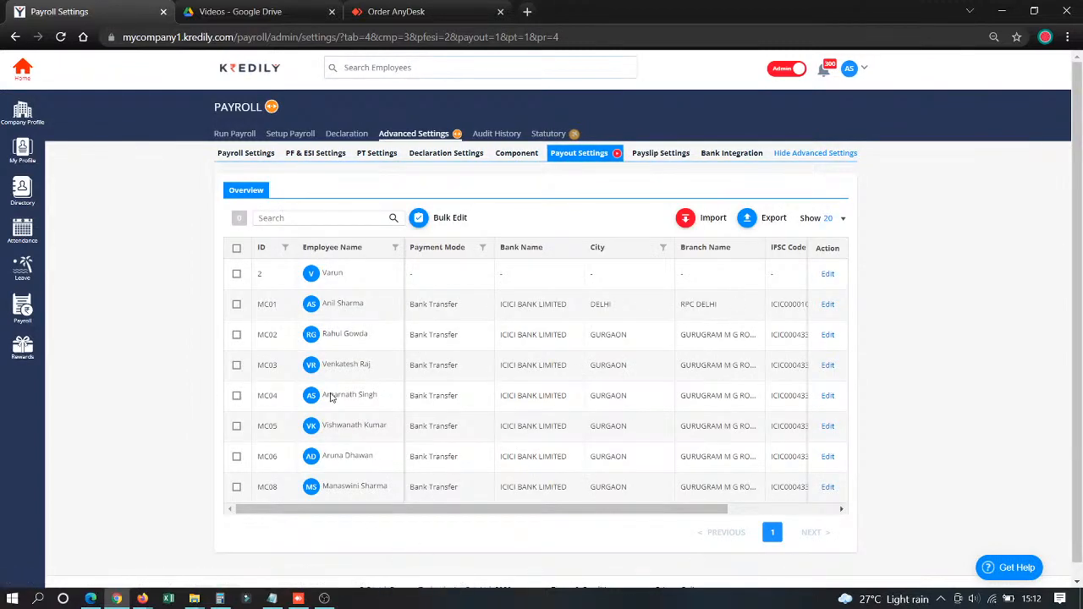
pyautogui.click(828, 306)
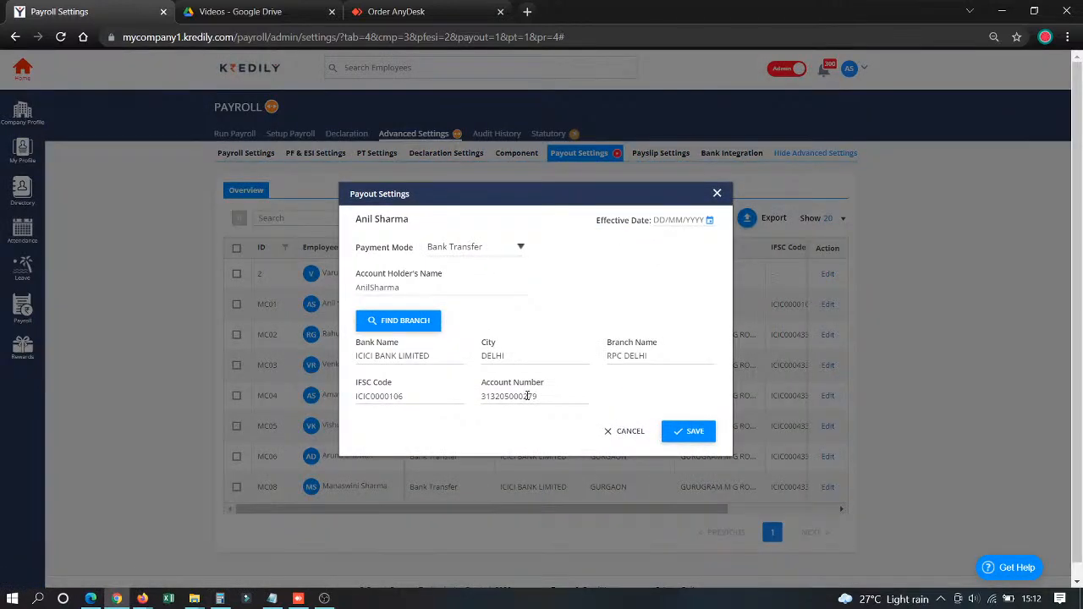
pyautogui.moveTo(587, 396); pyautogui.dragTo(394, 387)
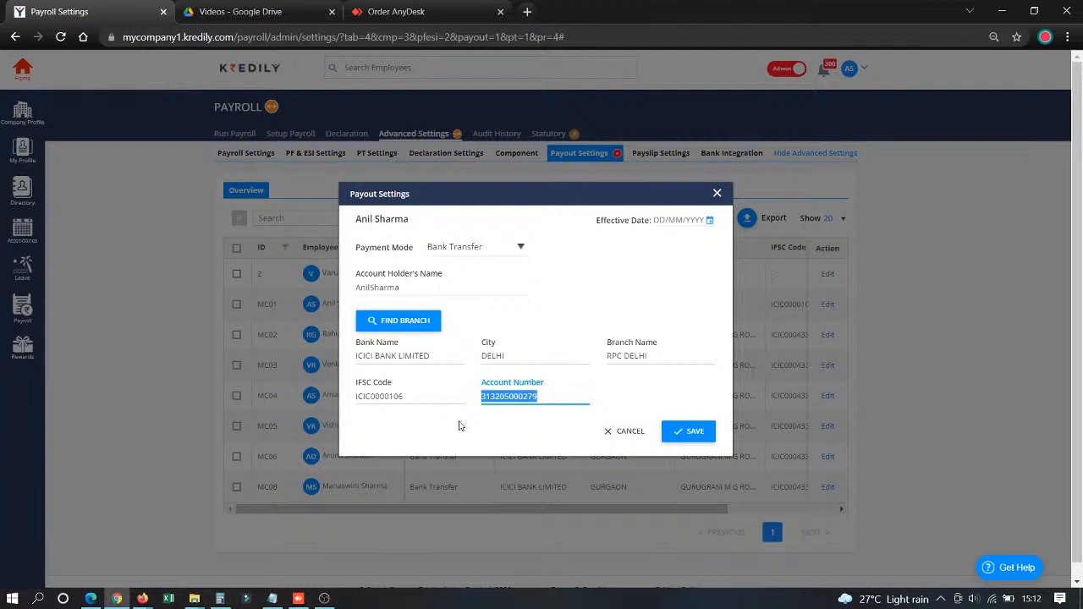
pyautogui.click(626, 432)
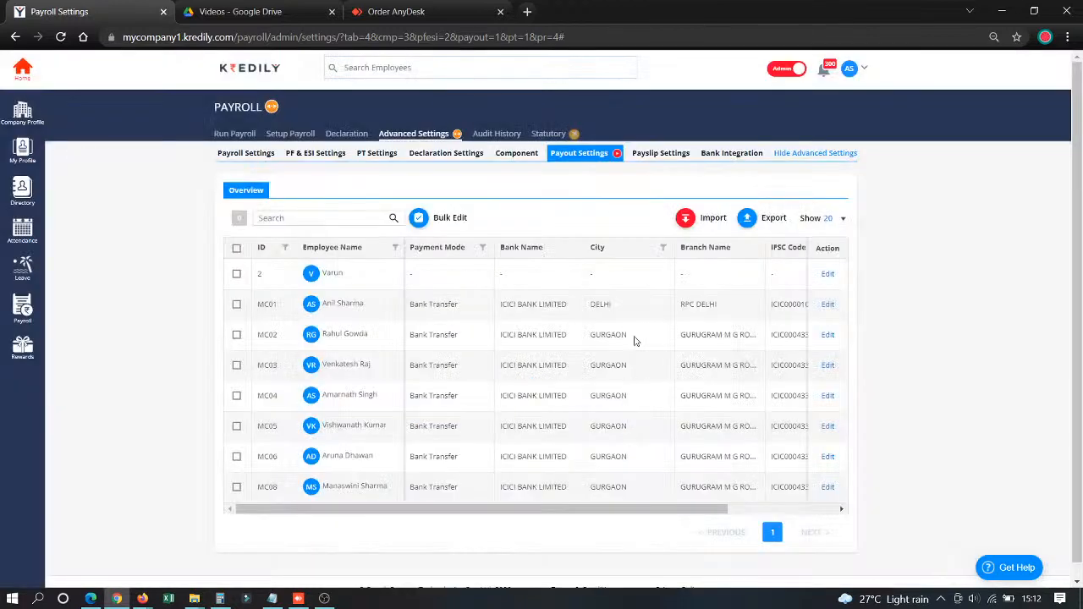
pyautogui.click(686, 223)
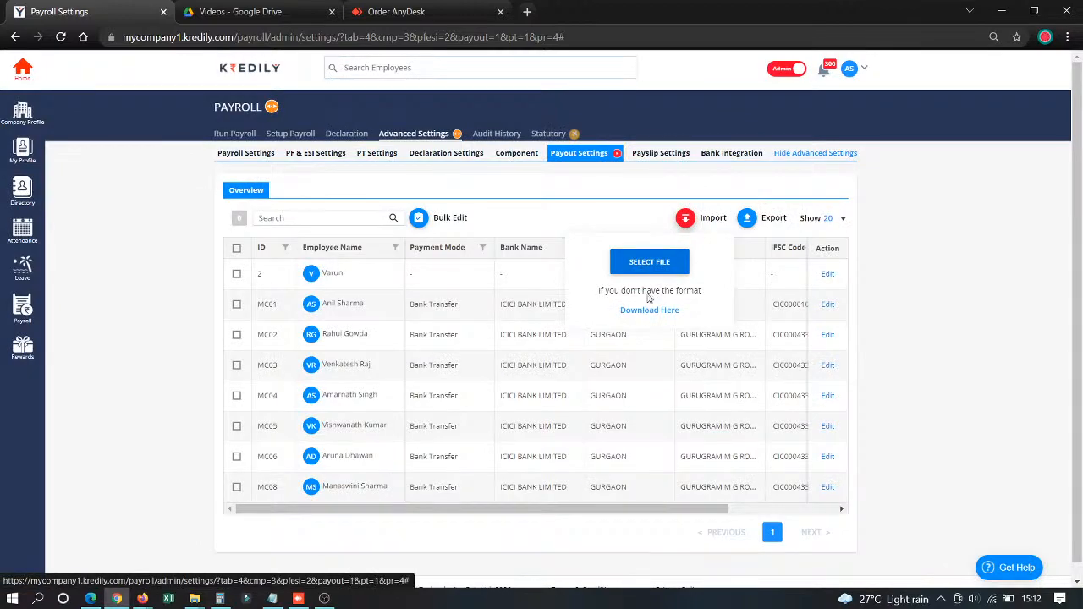
pyautogui.click(630, 224)
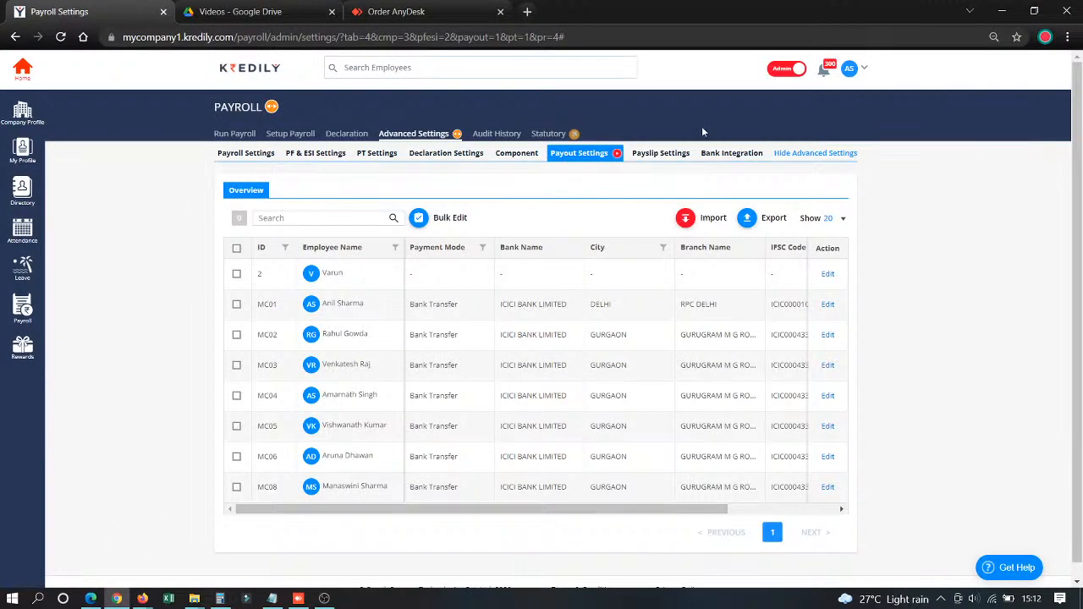
# - Preview payslip Format 4 in the payslip settings and examine the KredPay bank integration details
pyautogui.click(662, 159)
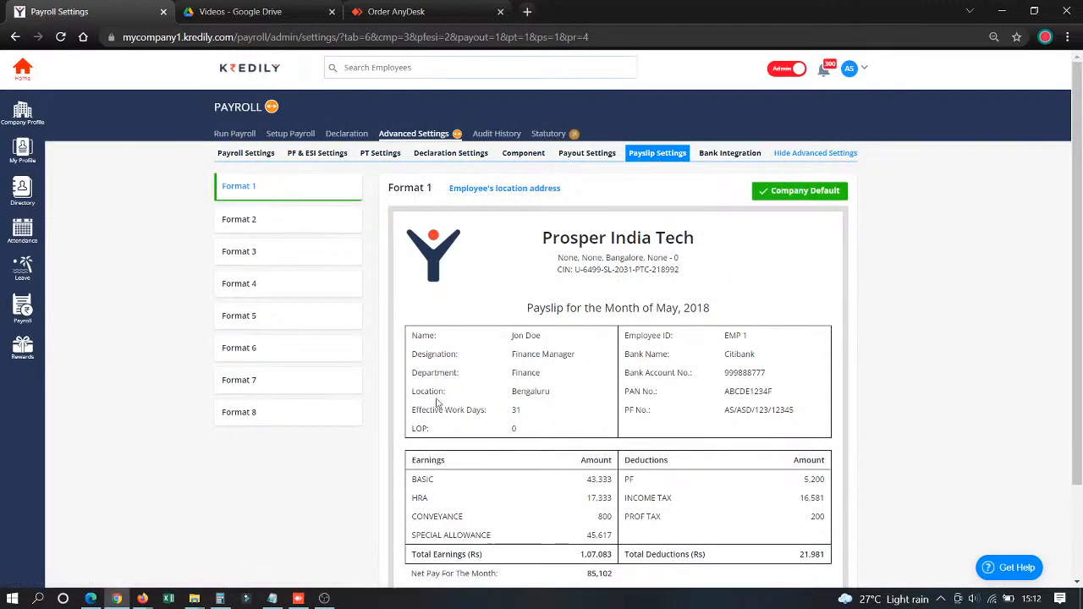
pyautogui.click(90, 598)
pyautogui.click(116, 599)
pyautogui.click(317, 298)
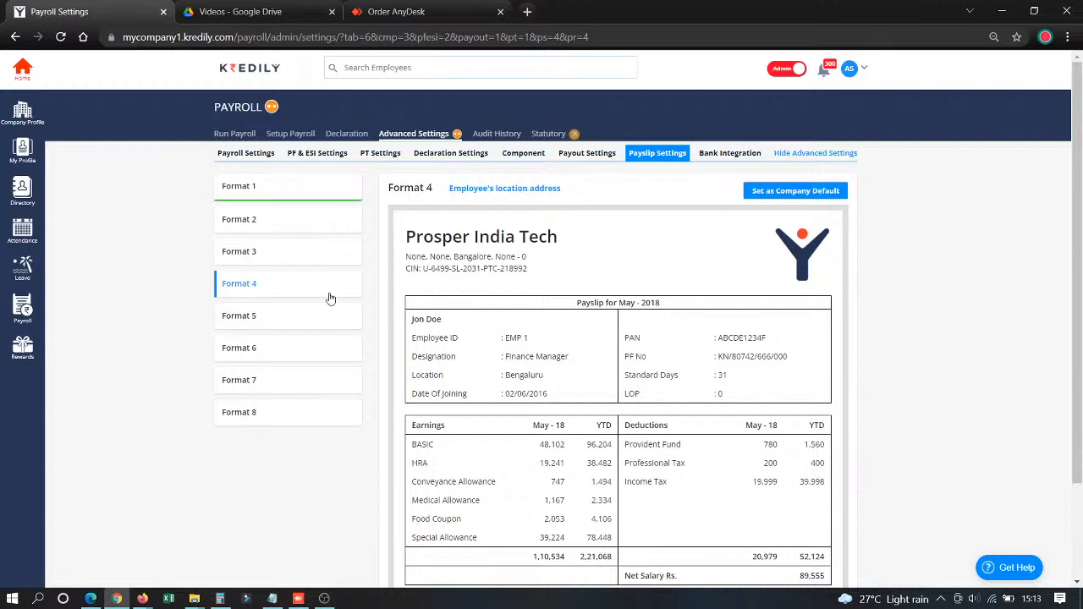
pyautogui.click(726, 154)
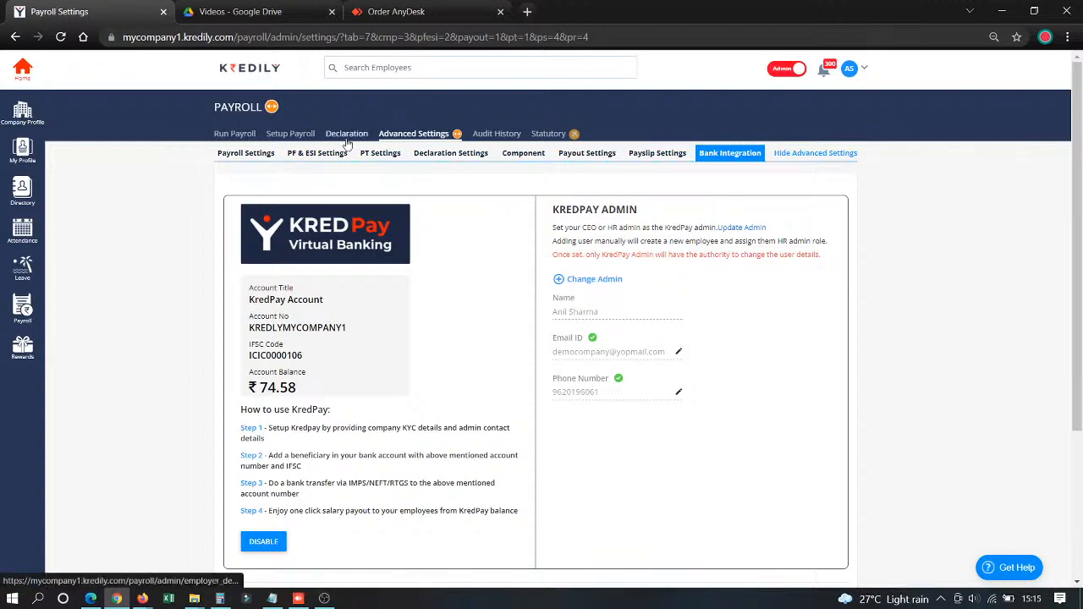
# - Create a new salary structure of the Regular Structure type in the payroll setup
pyautogui.click(297, 139)
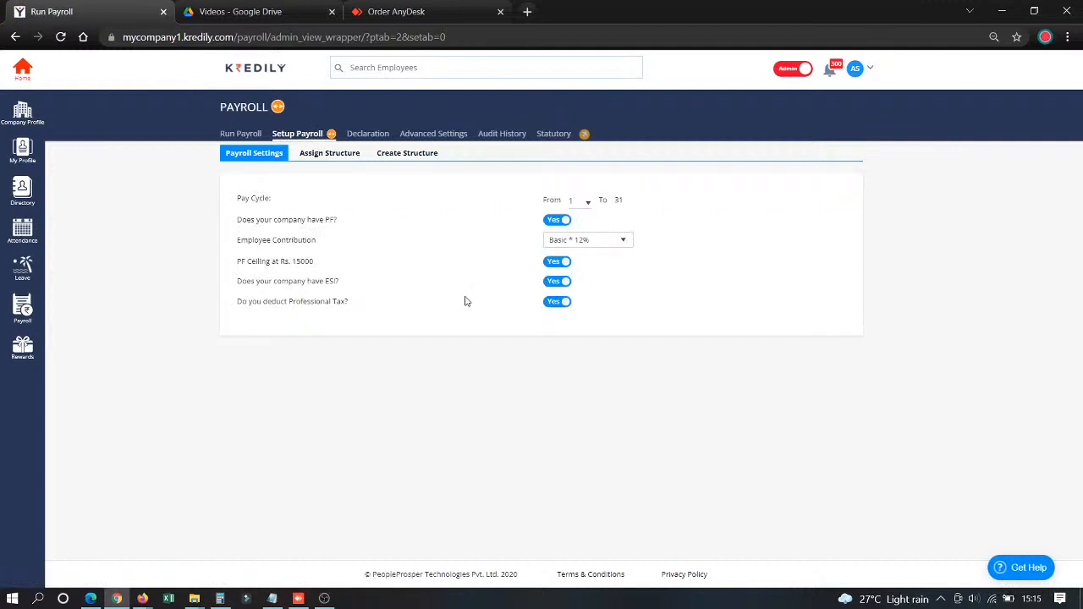
pyautogui.click(398, 159)
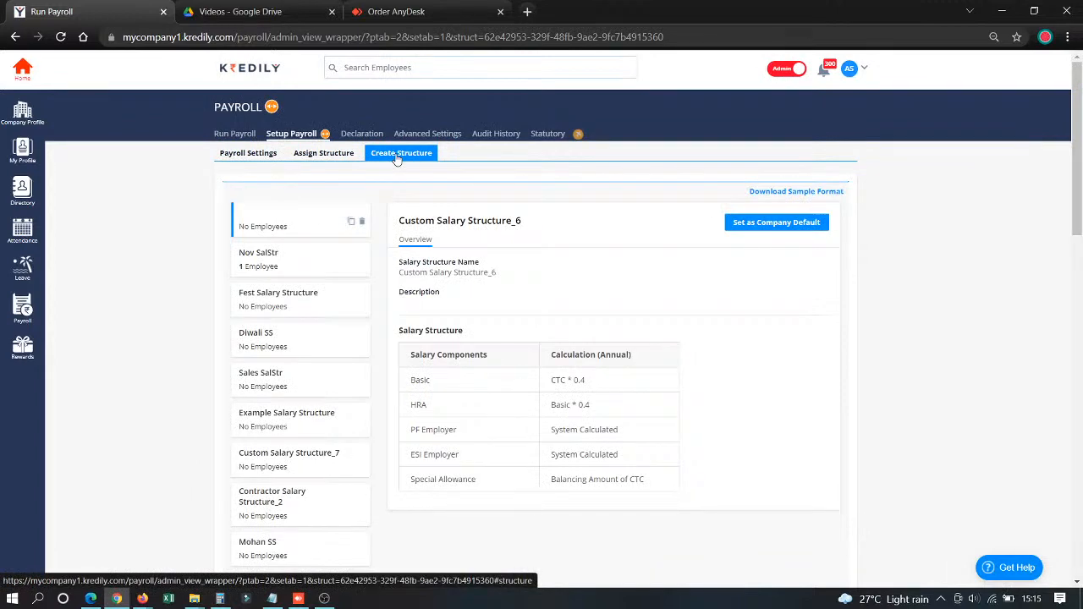
pyautogui.scroll(-15, 296, 271)
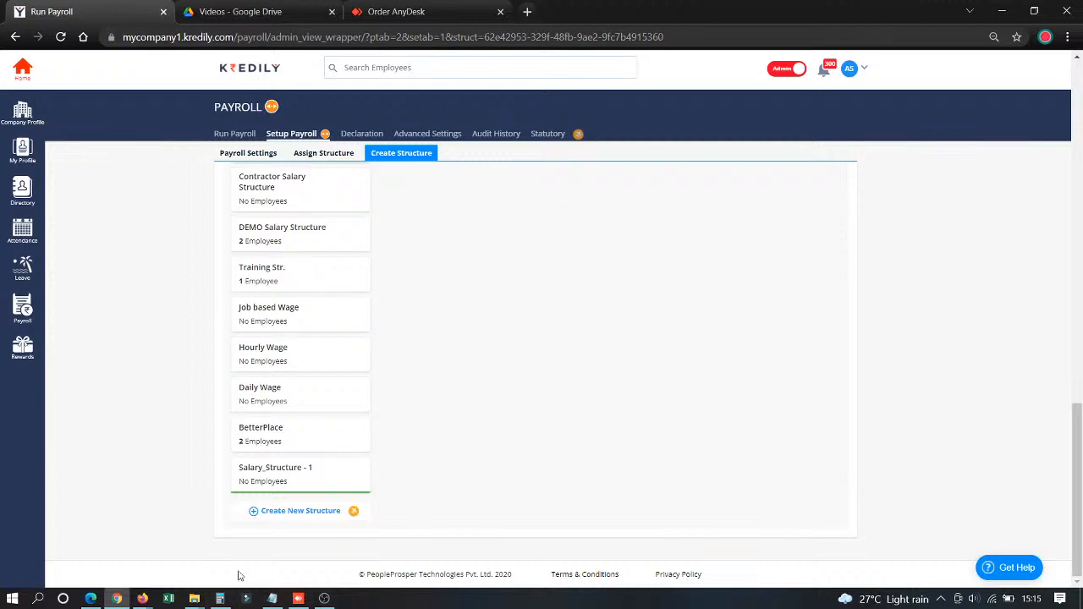
pyautogui.click(291, 511)
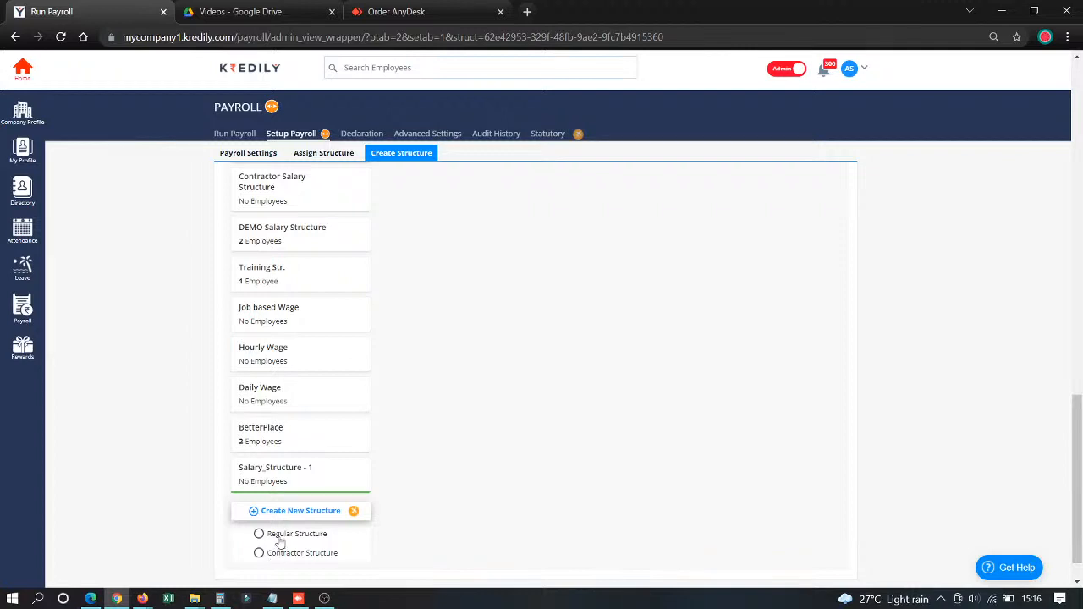
pyautogui.click(275, 534)
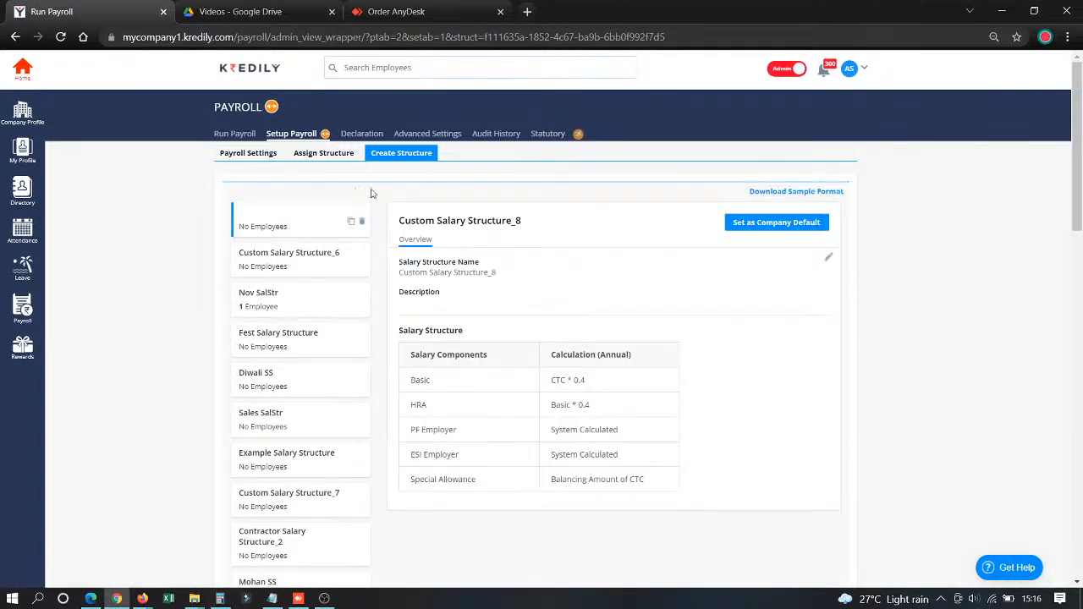
# - Open the new salary structure for editing and rename it Nov New Salary Str
pyautogui.click(829, 262)
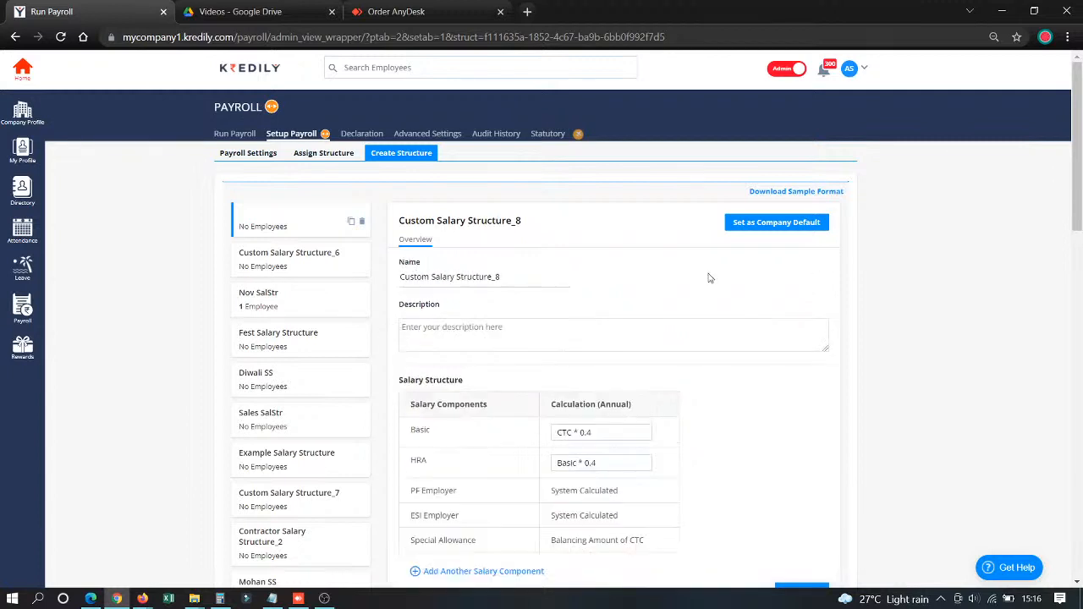
pyautogui.moveTo(508, 273); pyautogui.dragTo(341, 254)
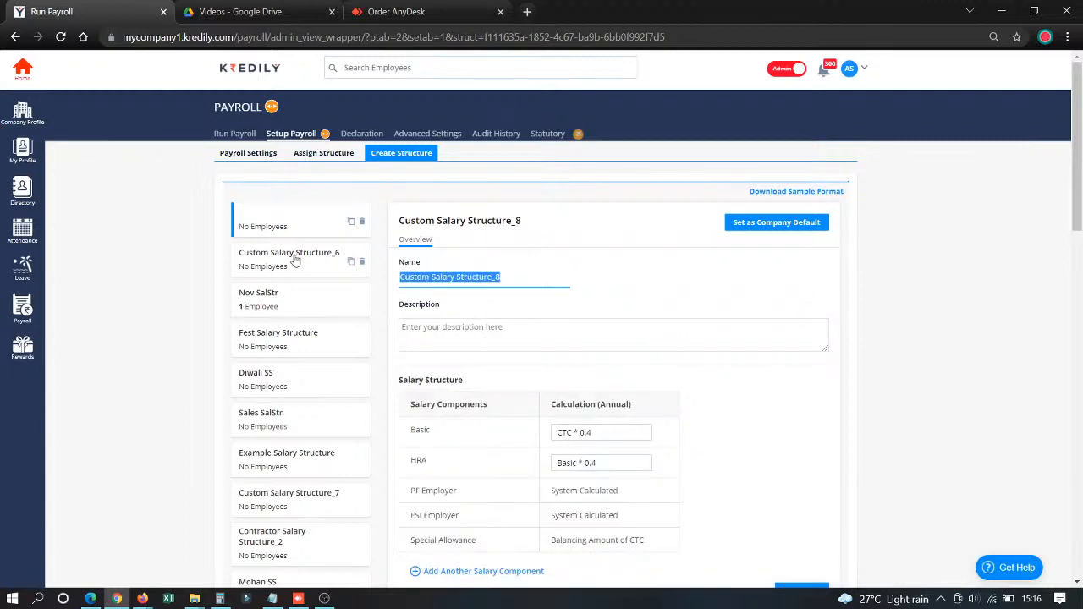
pyautogui.write('Nov Ne')
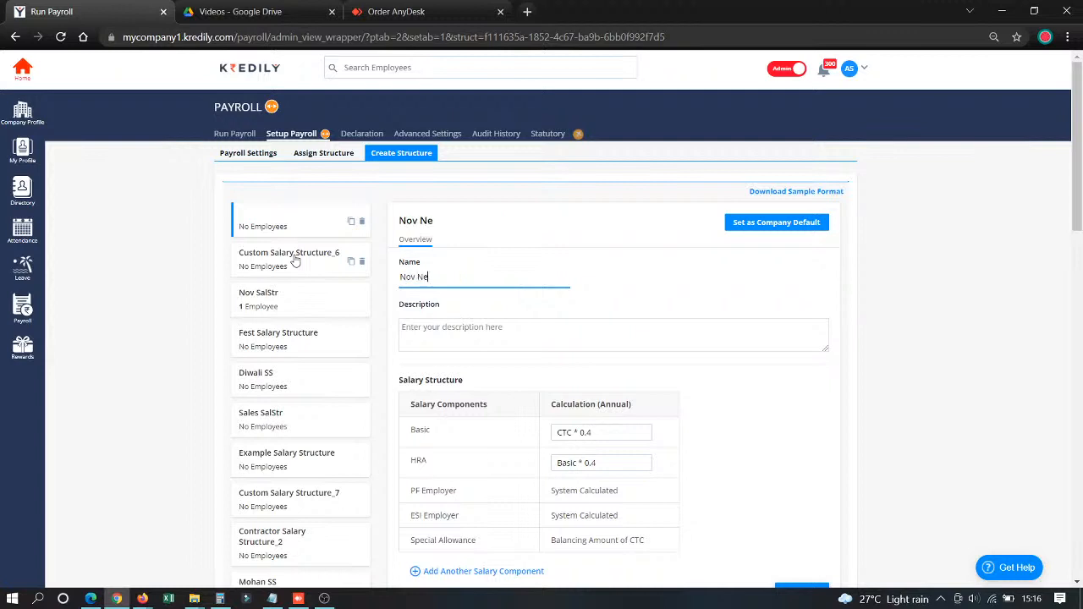
pyautogui.write('w Salary Str')
# - Check the Basic formula help and set the structure's annual HRA calculation to a fixed 2,00,000
pyautogui.click(609, 432)
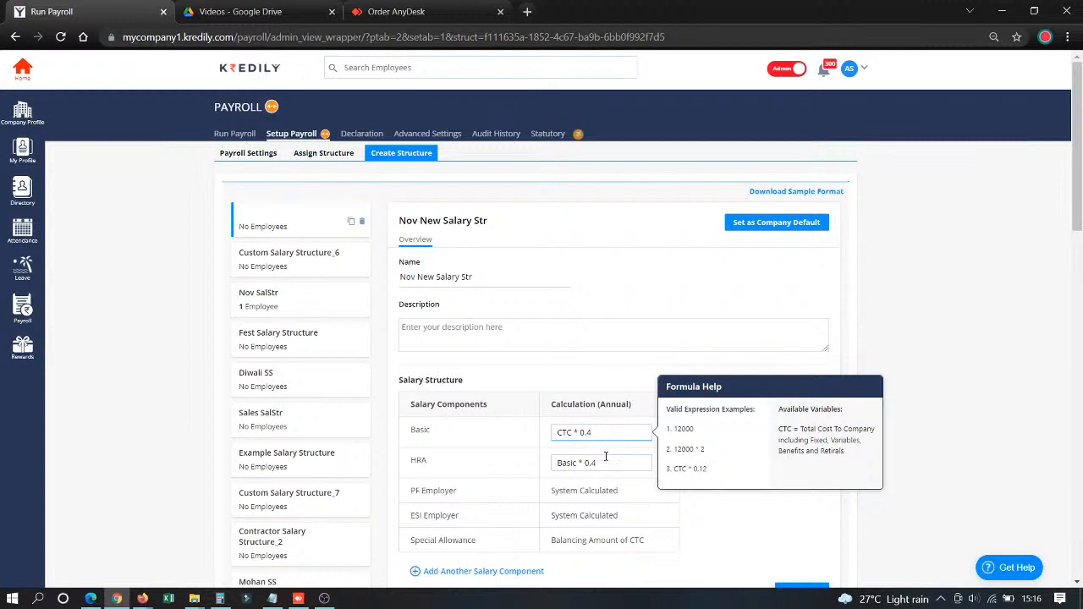
pyautogui.moveTo(630, 463); pyautogui.dragTo(526, 470)
pyautogui.write('2')
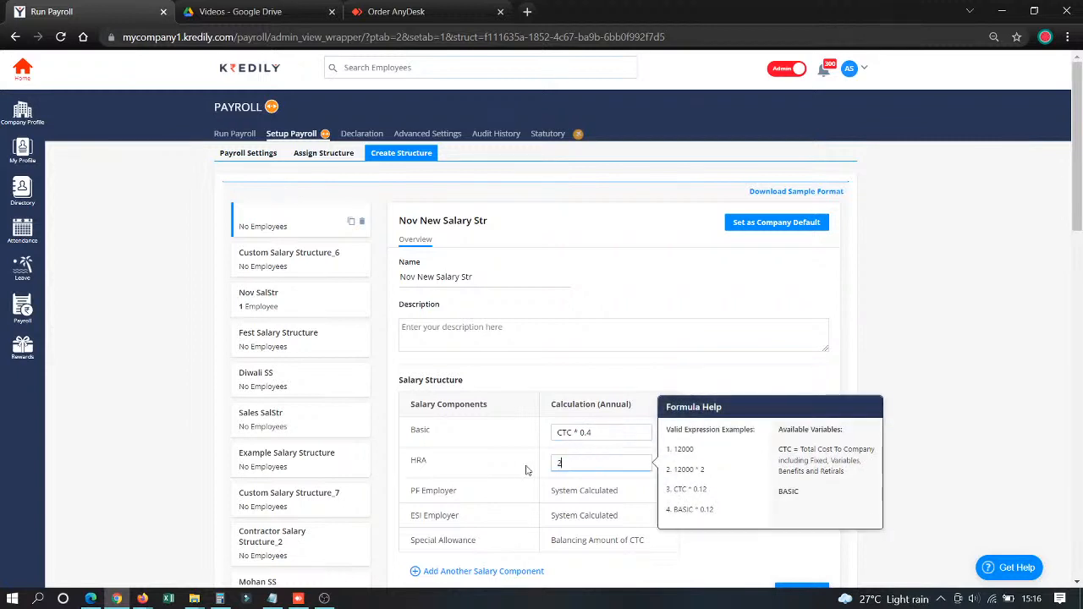
pyautogui.write('.00.000')
# - Add the Medical Bonus and Vehicle Allowance components to the salary structure
pyautogui.scroll(-3, 526, 470)
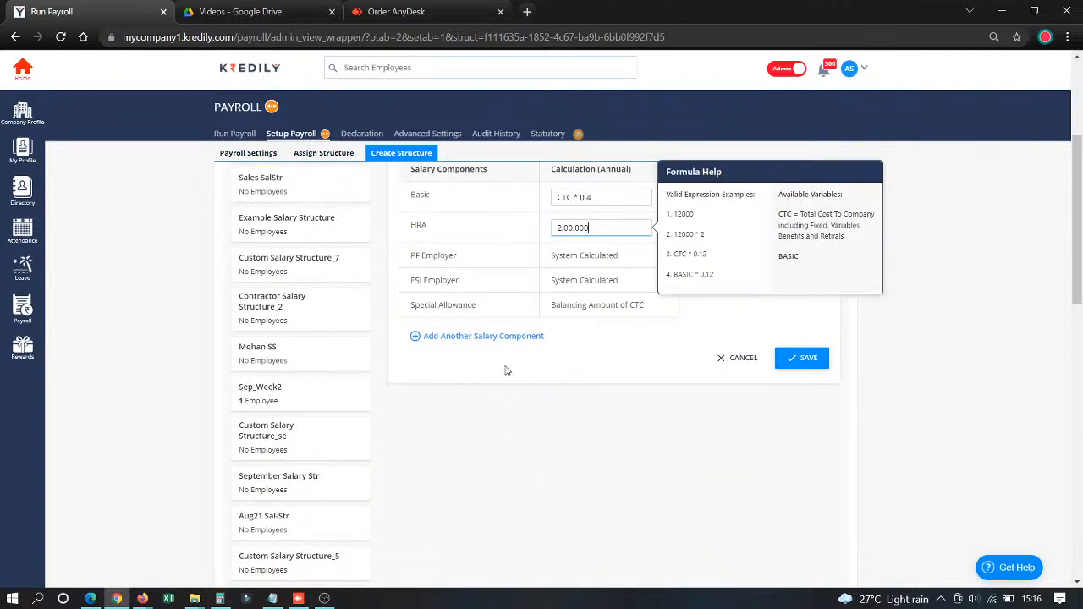
pyautogui.click(504, 336)
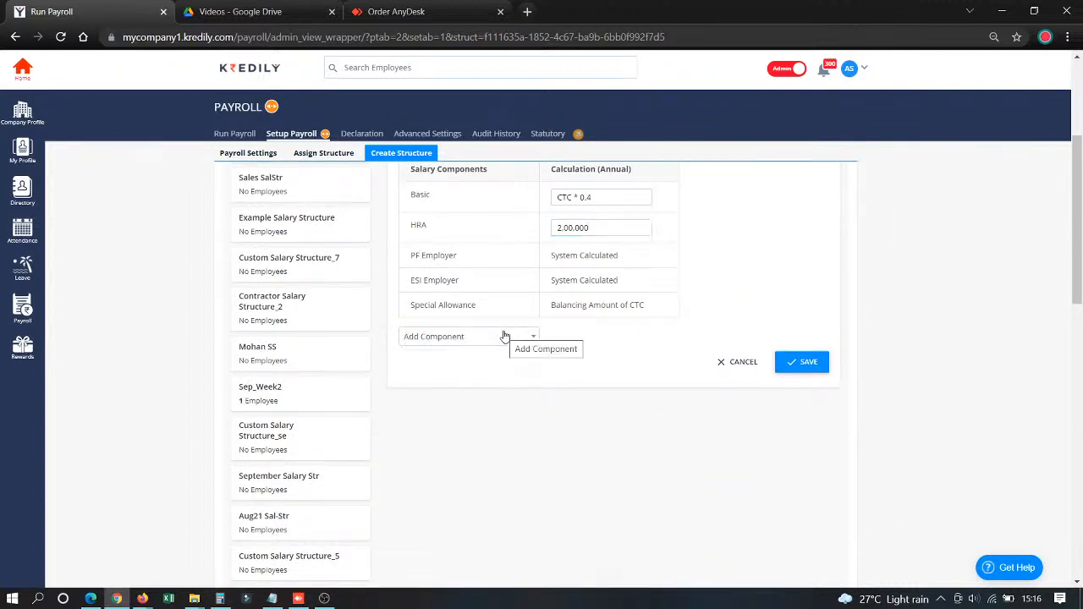
pyautogui.click(504, 336)
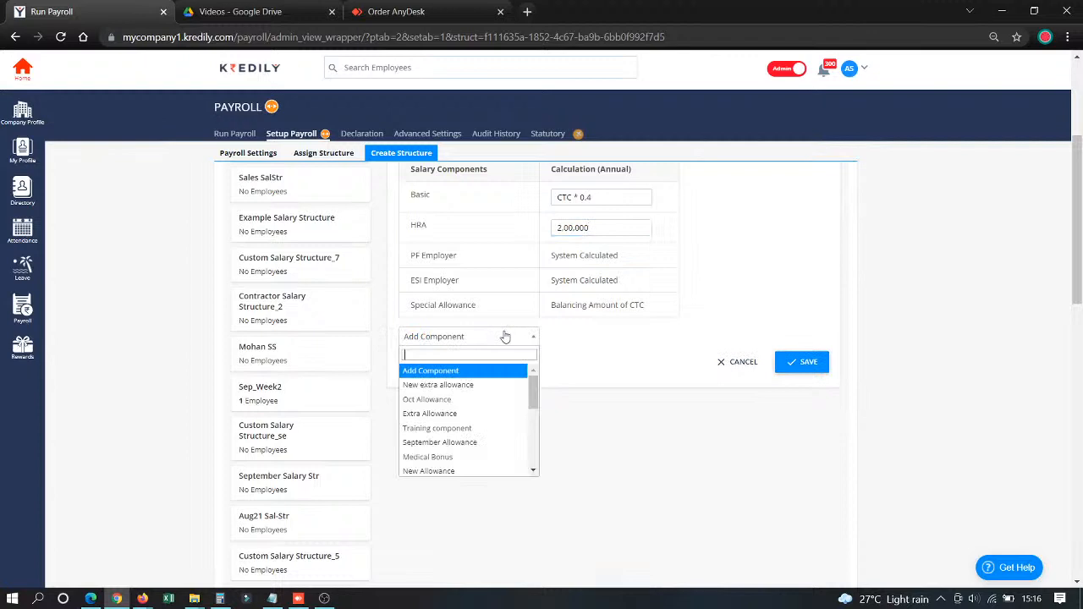
pyautogui.click(444, 458)
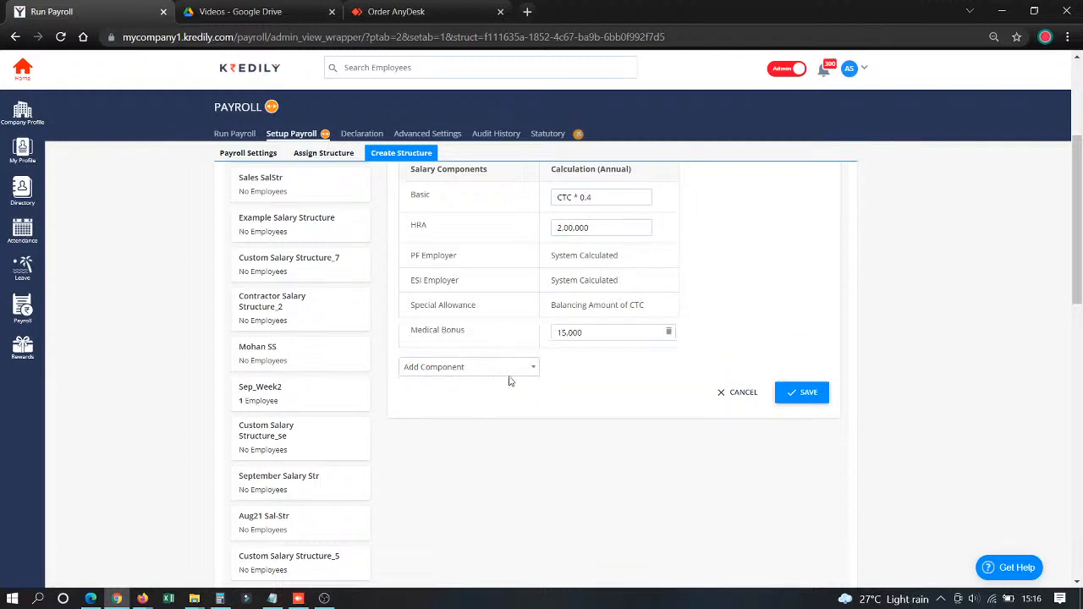
pyautogui.click(522, 369)
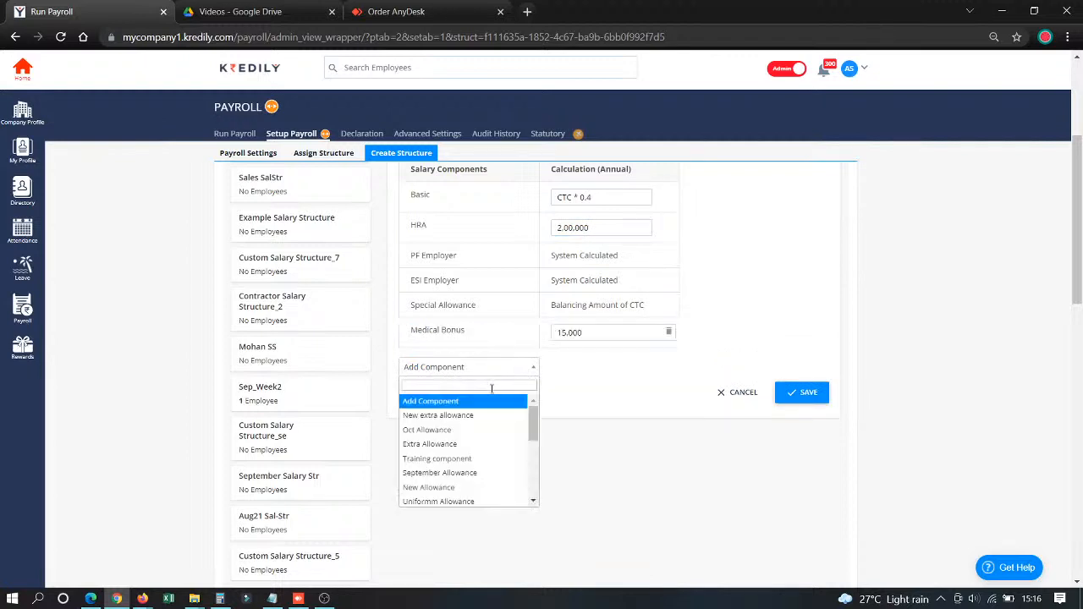
pyautogui.scroll(-3, 487, 387)
pyautogui.moveTo(536, 199); pyautogui.dragTo(536, 237)
pyautogui.click(441, 235)
pyautogui.scroll(3, 465, 288)
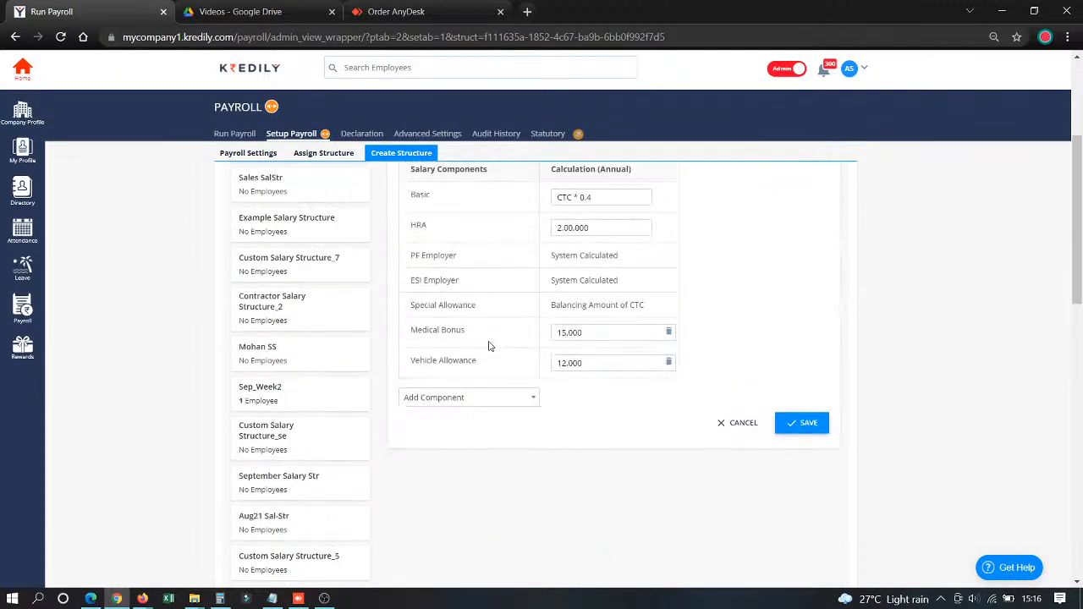
# - Add the Phone Reimbursment component to the salary structure and save the structure
pyautogui.click(494, 398)
pyautogui.scroll(-5, 472, 487)
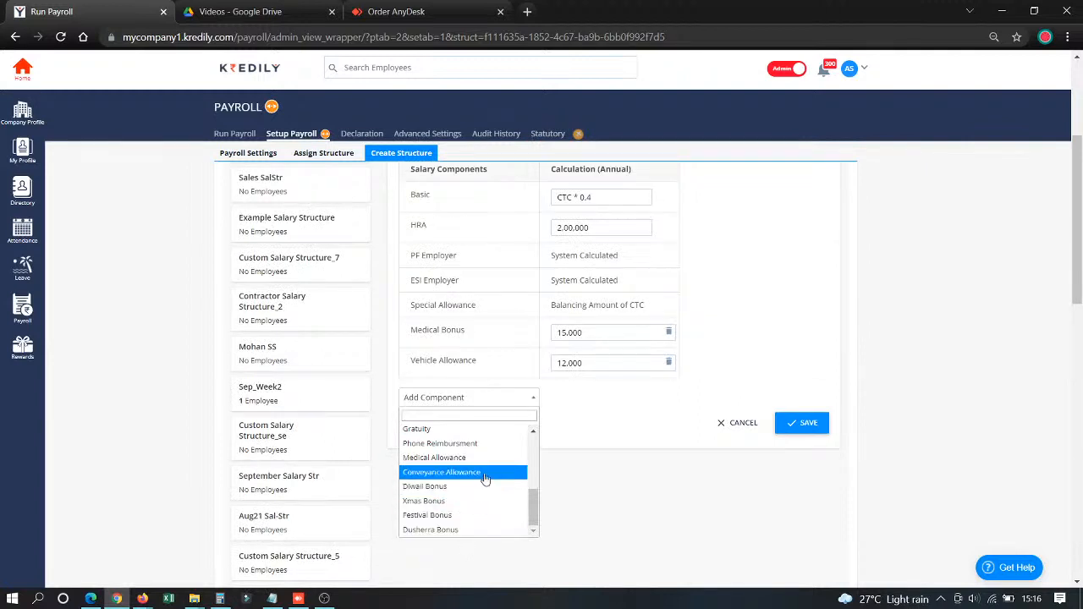
pyautogui.click(494, 445)
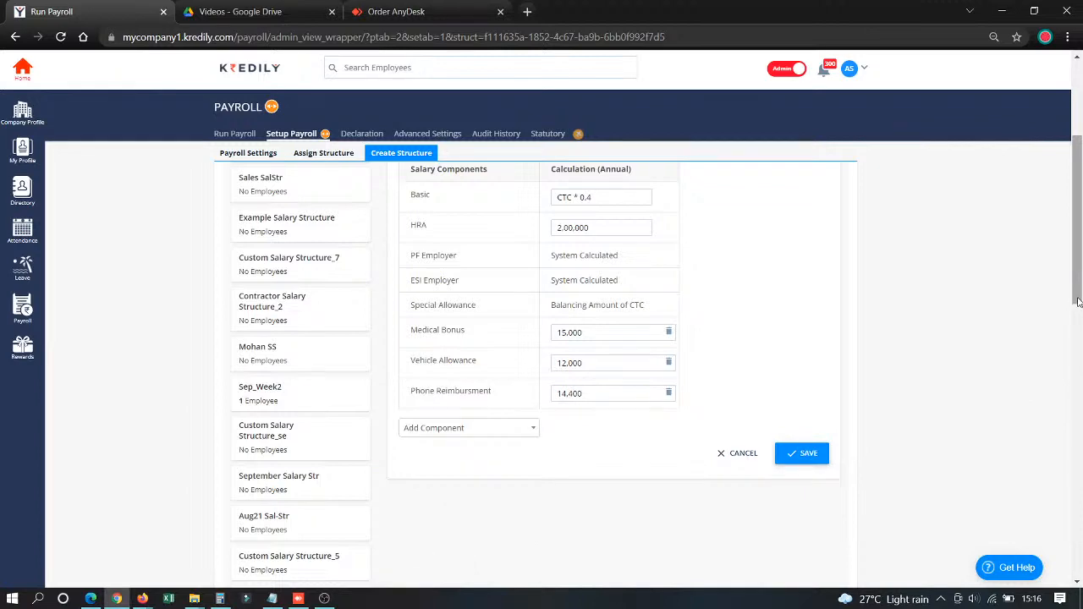
pyautogui.moveTo(1079, 300); pyautogui.dragTo(1080, 269)
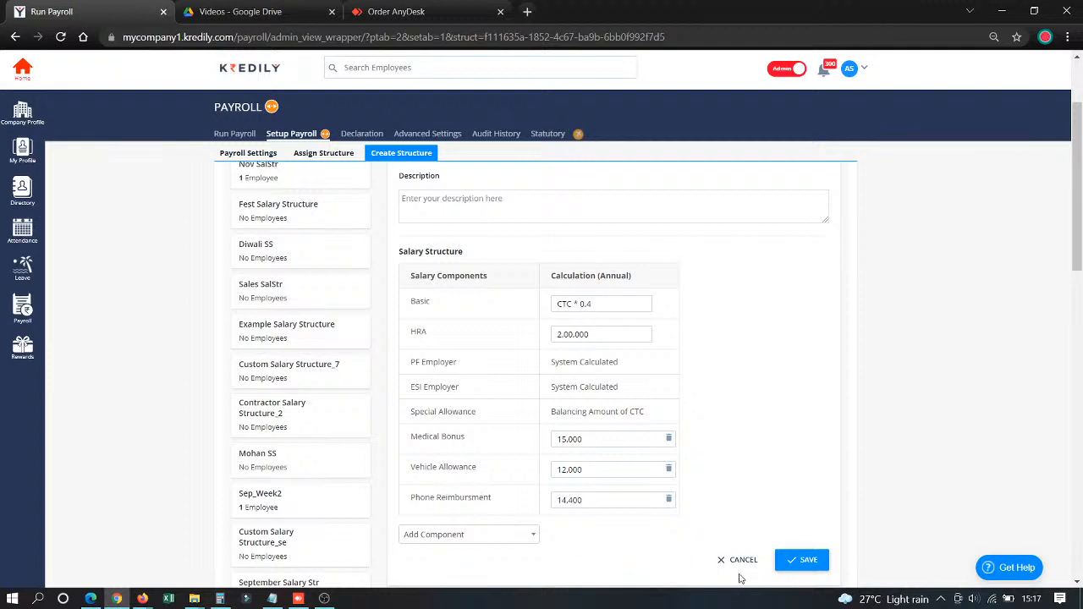
pyautogui.click(809, 561)
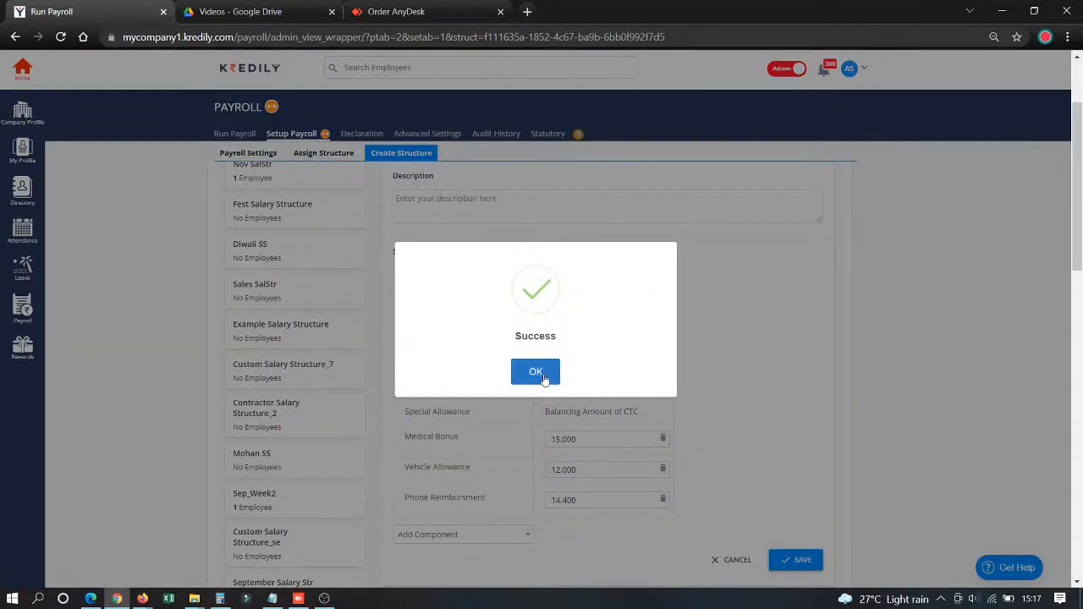
pyautogui.click(540, 371)
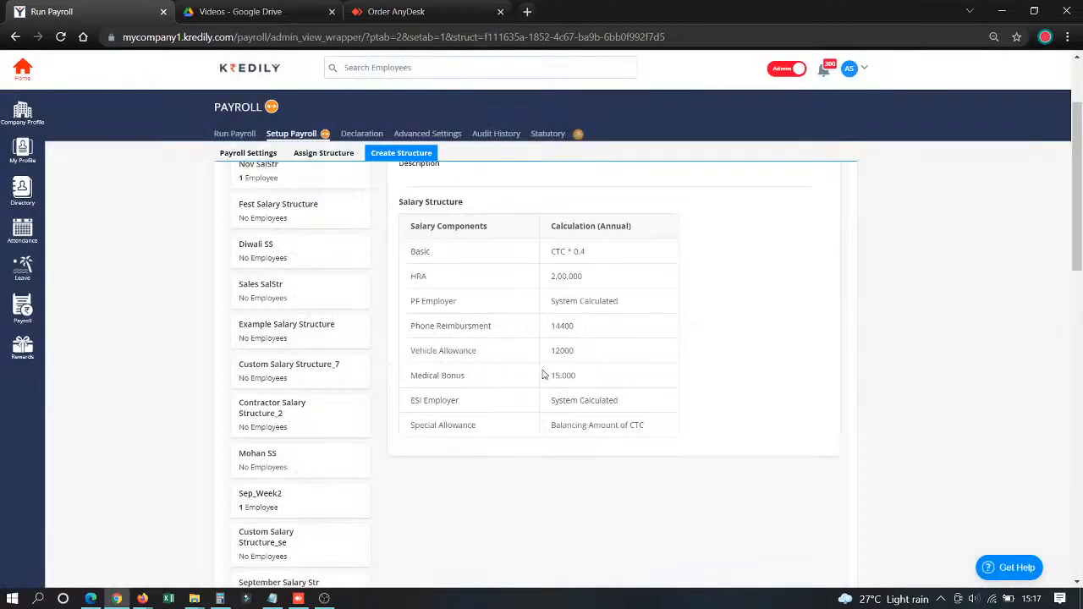
# - In the structure assignment list, remove the DEMO Salary Structure from the first listed employee
pyautogui.click(312, 155)
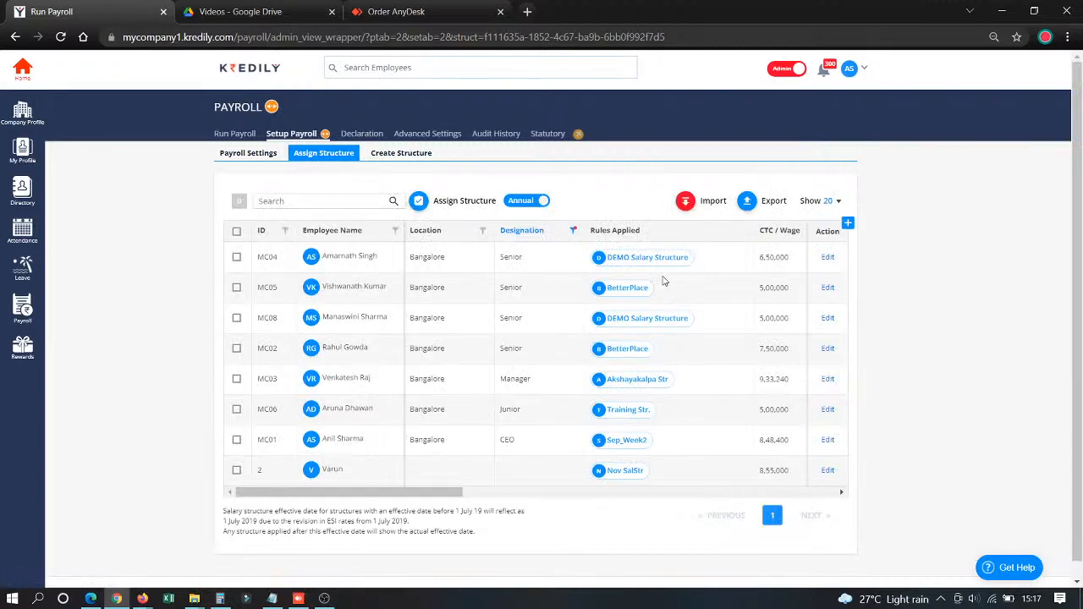
pyautogui.moveTo(688, 262)
pyautogui.click(693, 257)
pyautogui.click(595, 338)
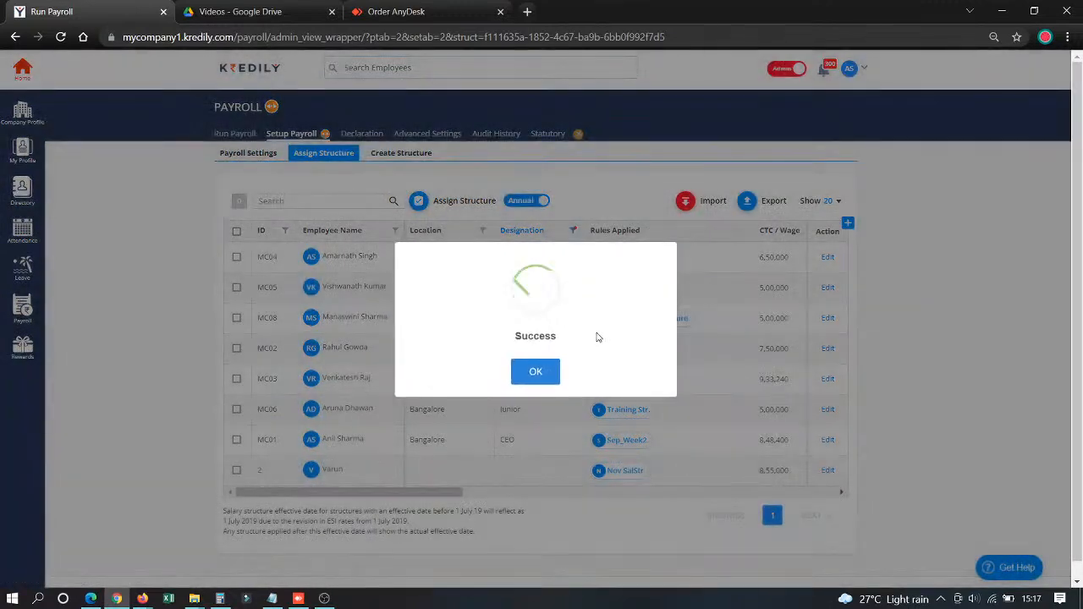
pyautogui.click(558, 361)
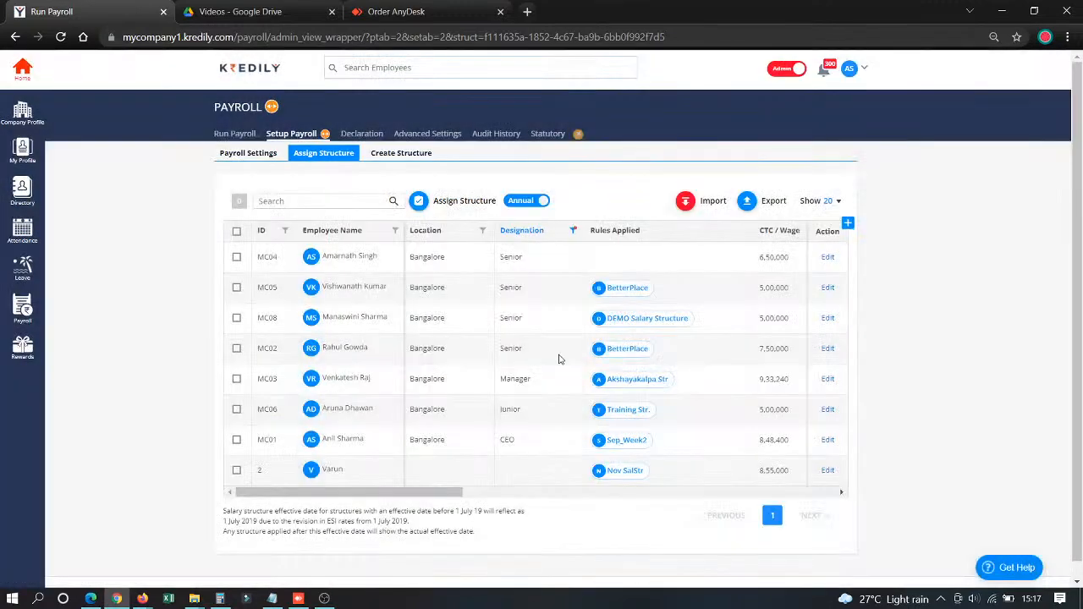
pyautogui.click(237, 258)
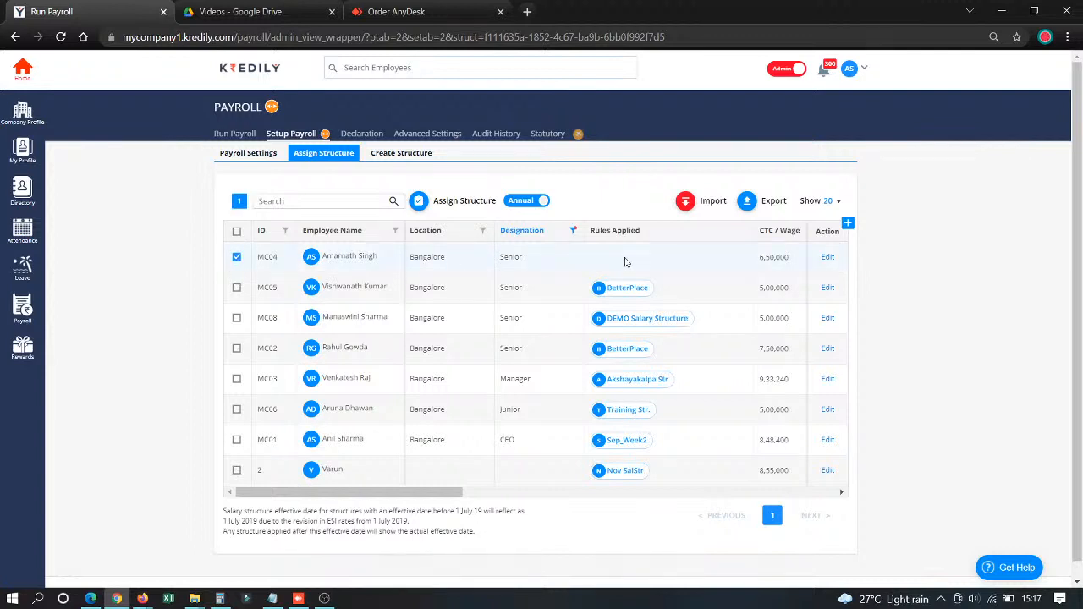
pyautogui.click(237, 232)
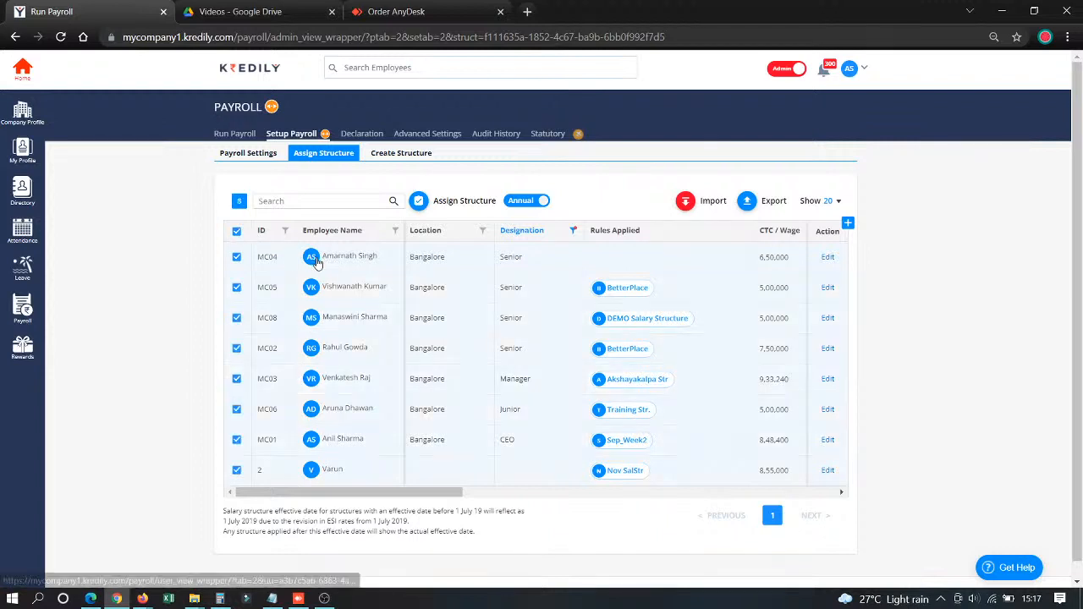
pyautogui.click(237, 232)
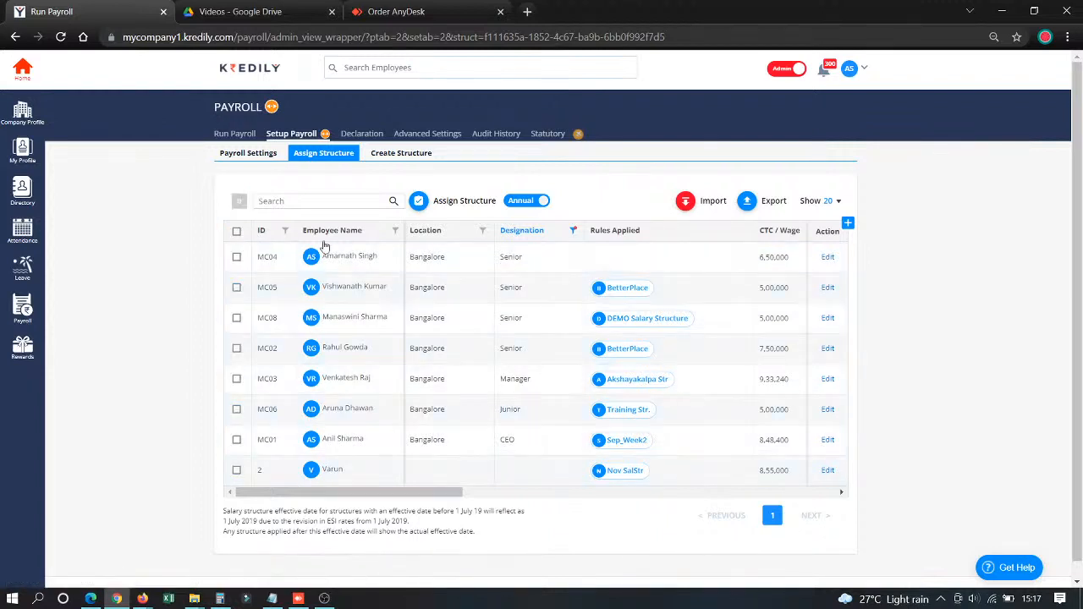
# - Sort the list by location and assign Nov New Salary Str to the Senior employee without a structure, effective 01/11/2021
pyautogui.click(481, 232)
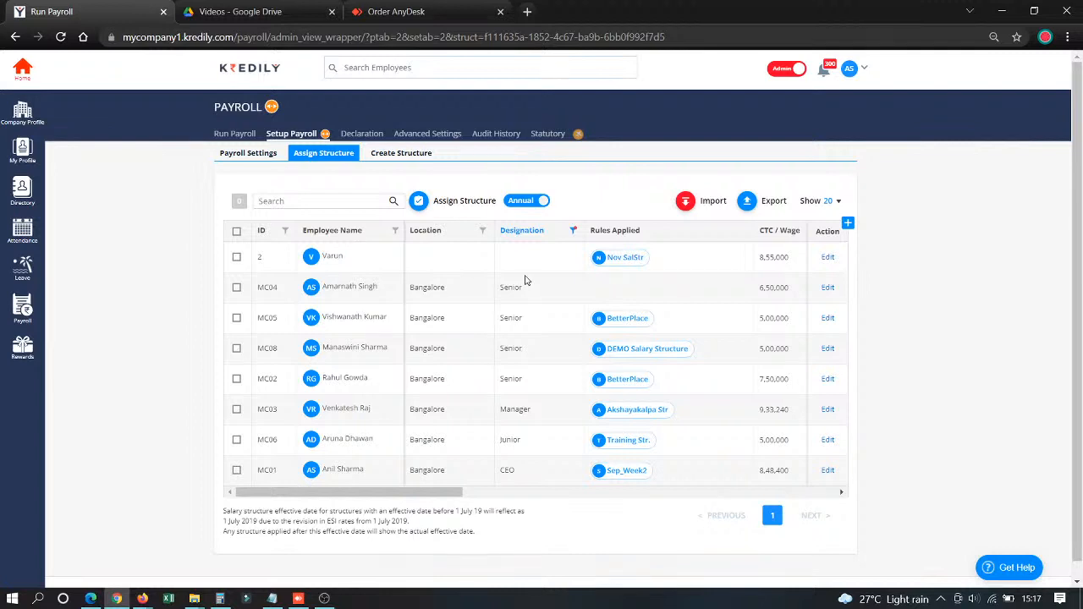
pyautogui.click(237, 289)
pyautogui.click(418, 203)
pyautogui.click(376, 252)
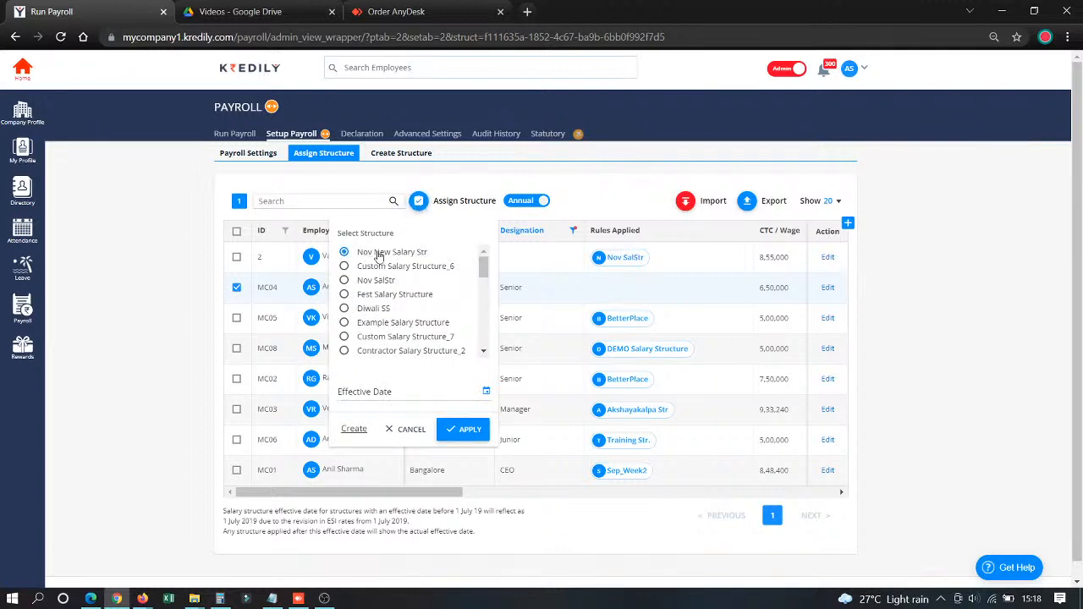
pyautogui.click(399, 392)
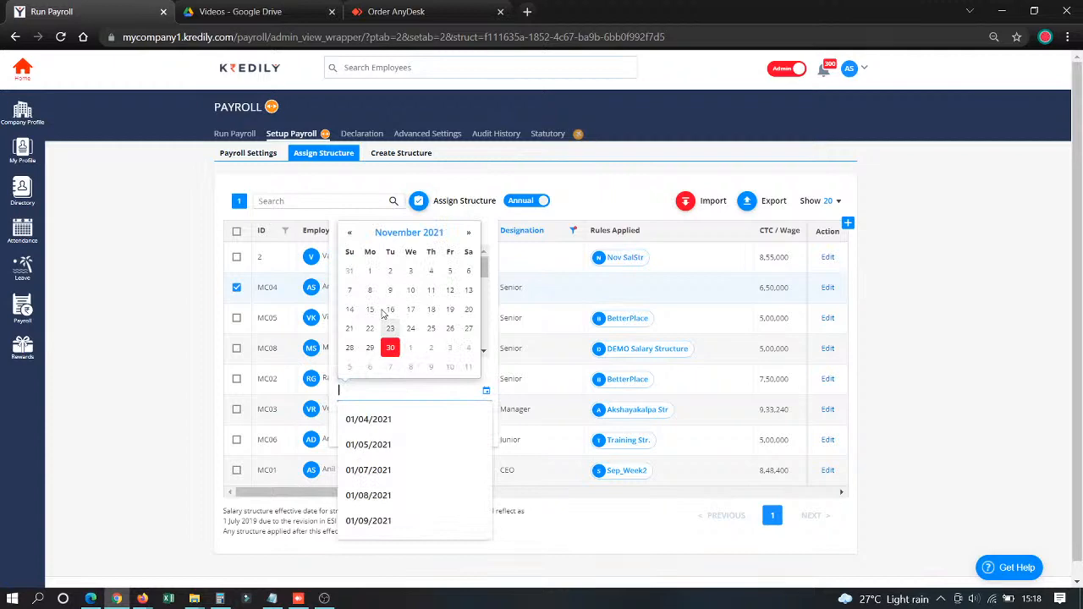
pyautogui.click(351, 234)
pyautogui.click(470, 233)
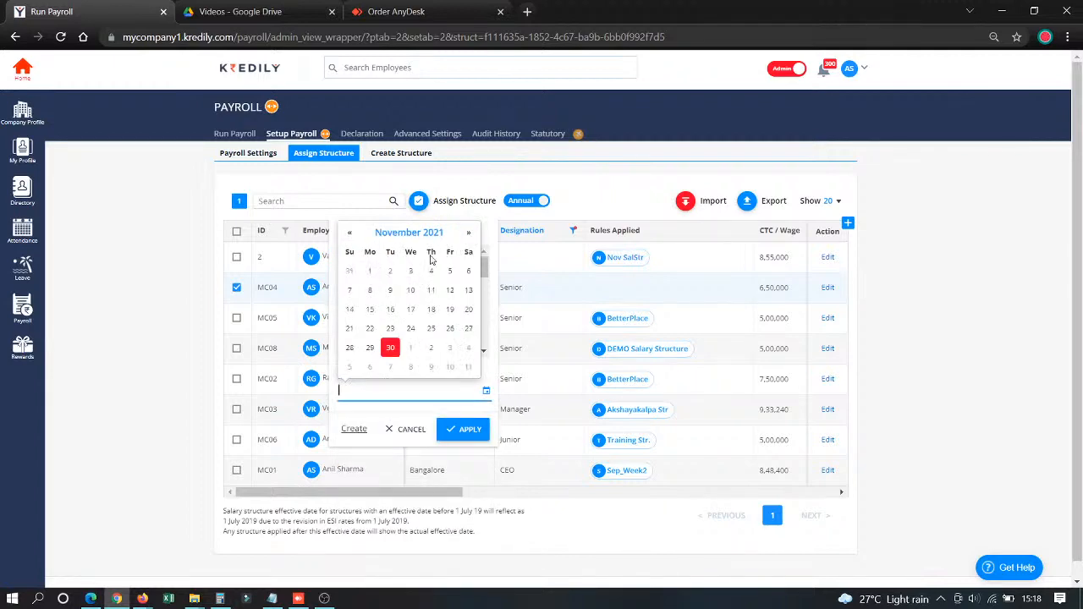
pyautogui.click(370, 271)
pyautogui.click(456, 429)
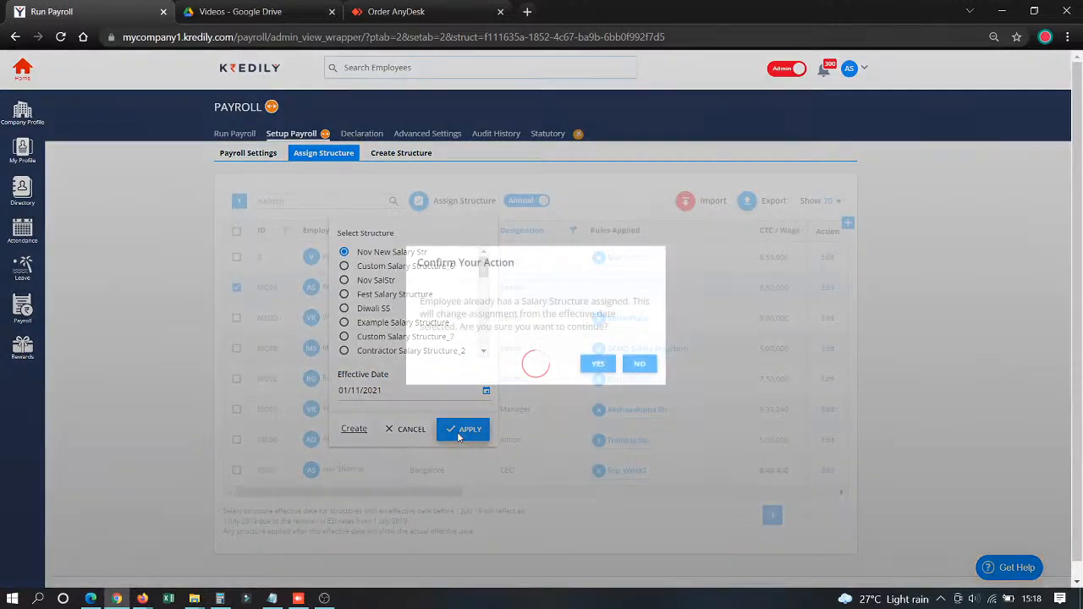
pyautogui.click(596, 364)
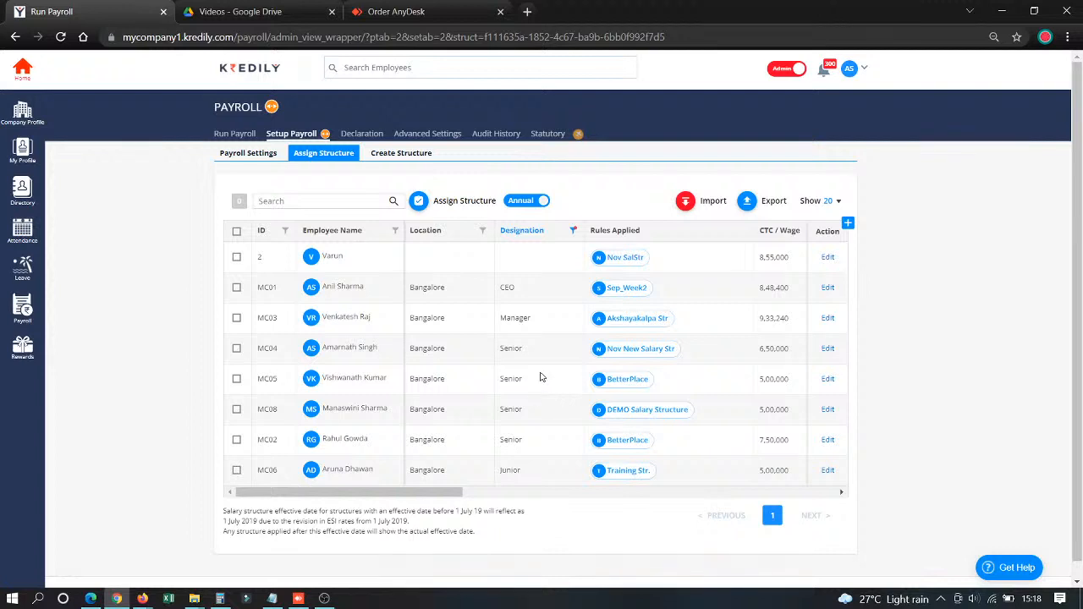
# - Check the editable CTC and HRA fields of the CEO's salary and close the form without saving
pyautogui.click(827, 289)
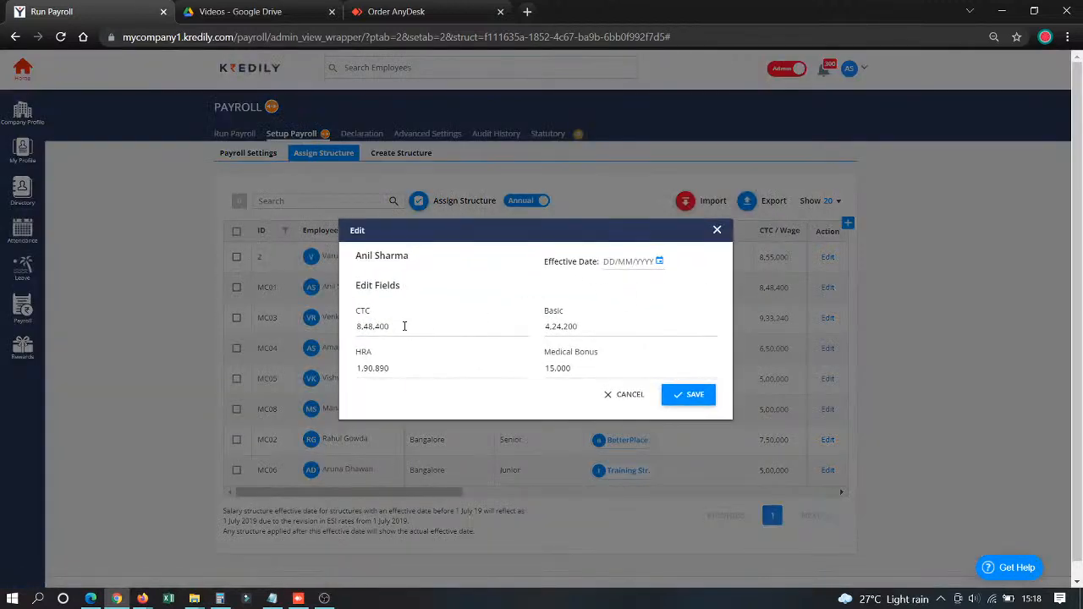
pyautogui.click(404, 326)
pyautogui.click(428, 367)
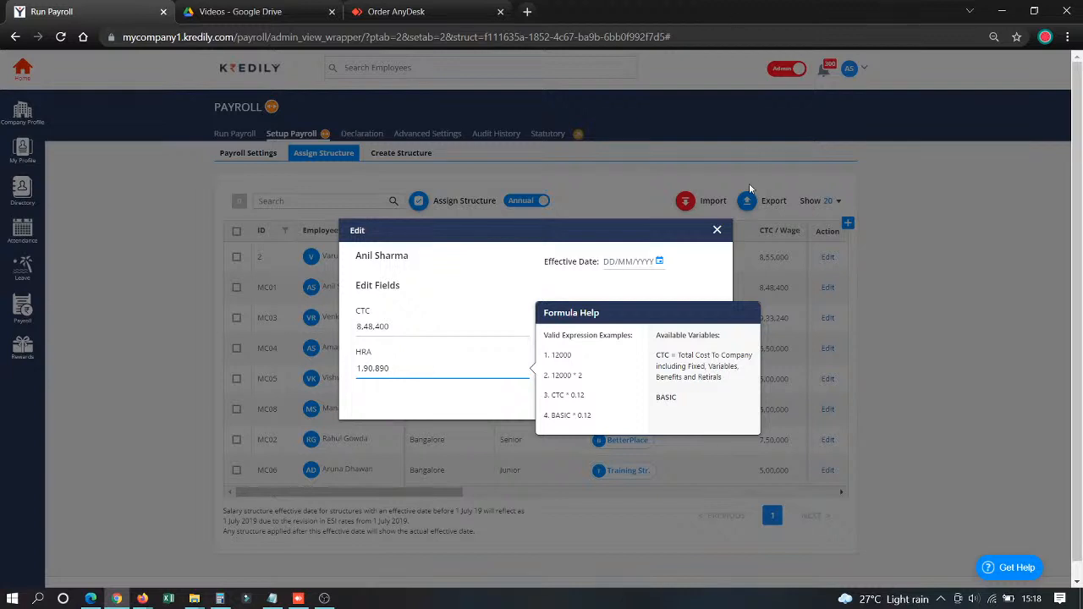
pyautogui.click(717, 231)
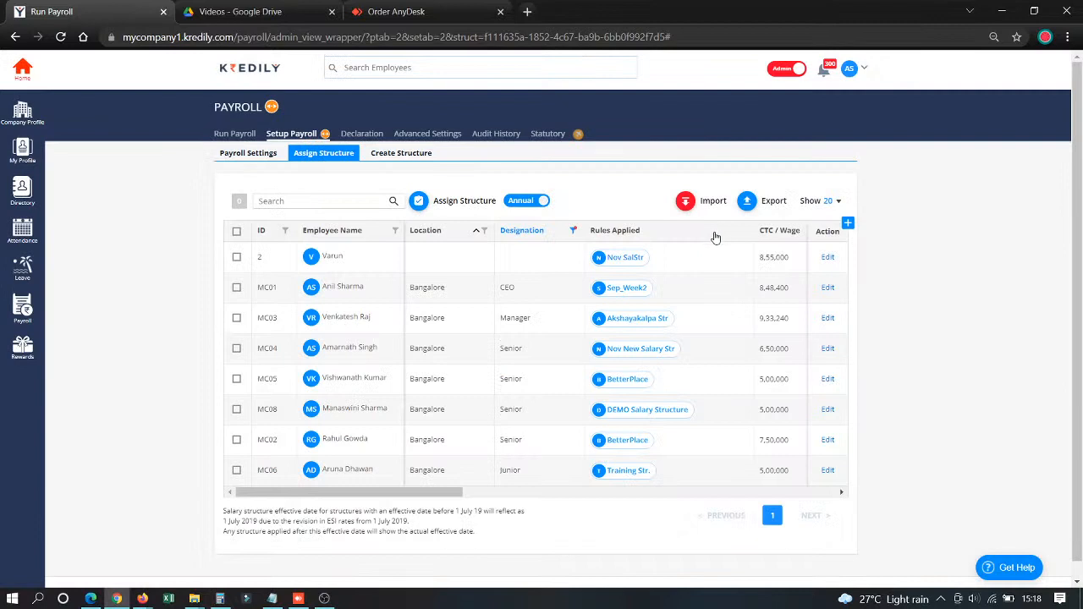
# - Examine the salary import options with the Update CTC And Components format selected
pyautogui.click(684, 204)
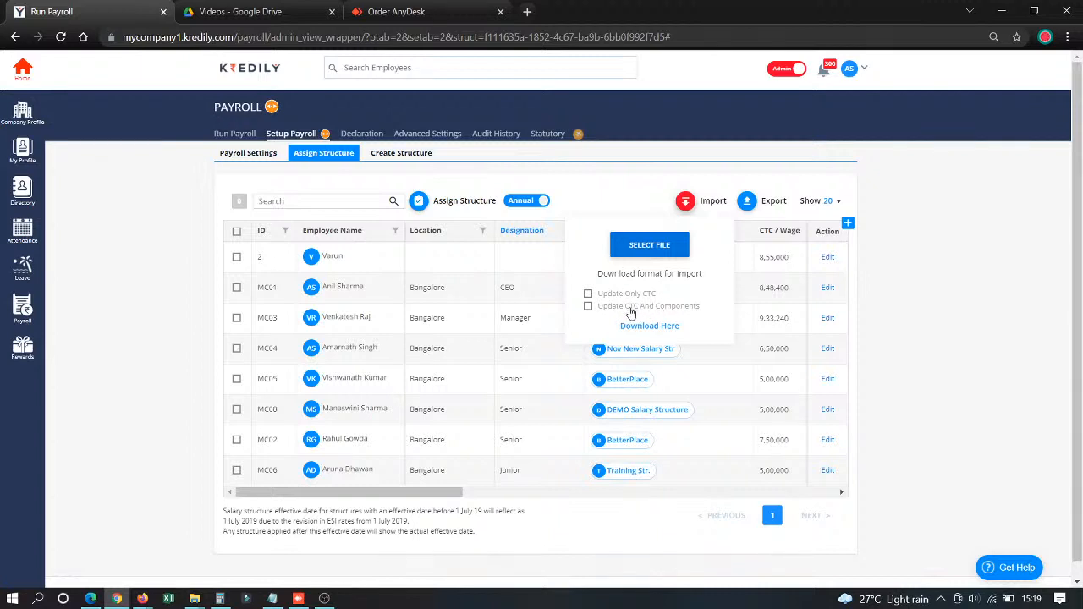
pyautogui.click(588, 306)
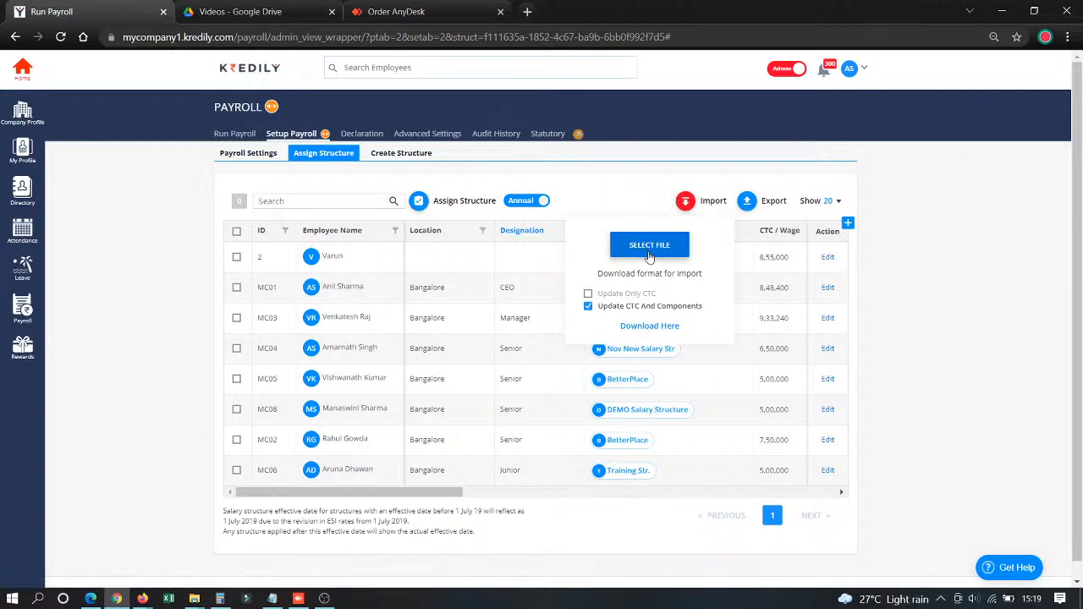
pyautogui.click(626, 176)
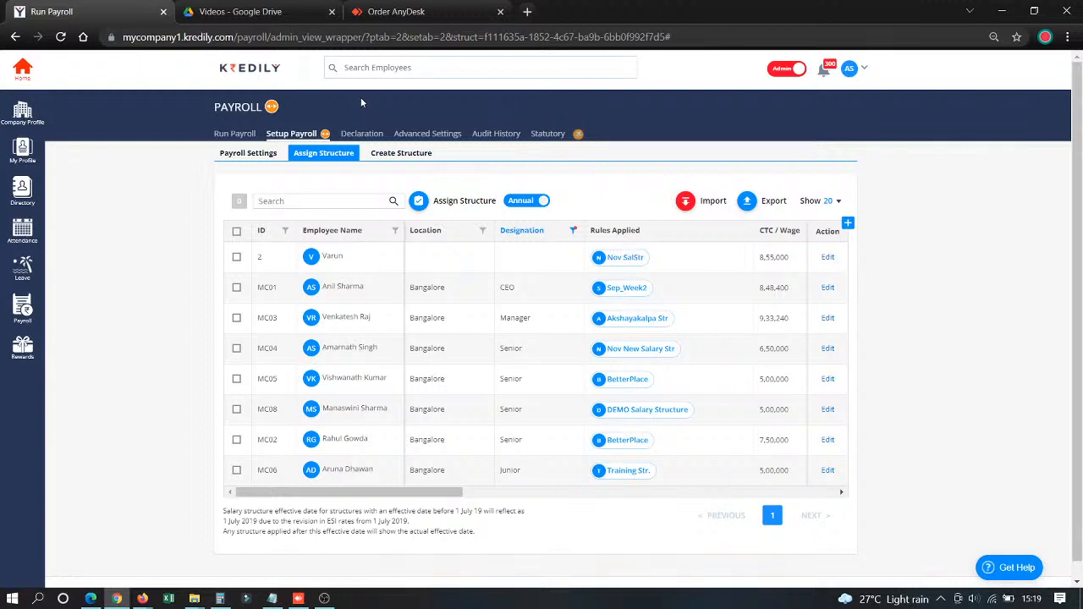
# - Open the attendance and leave stage of the October 2021 payroll run
pyautogui.click(222, 140)
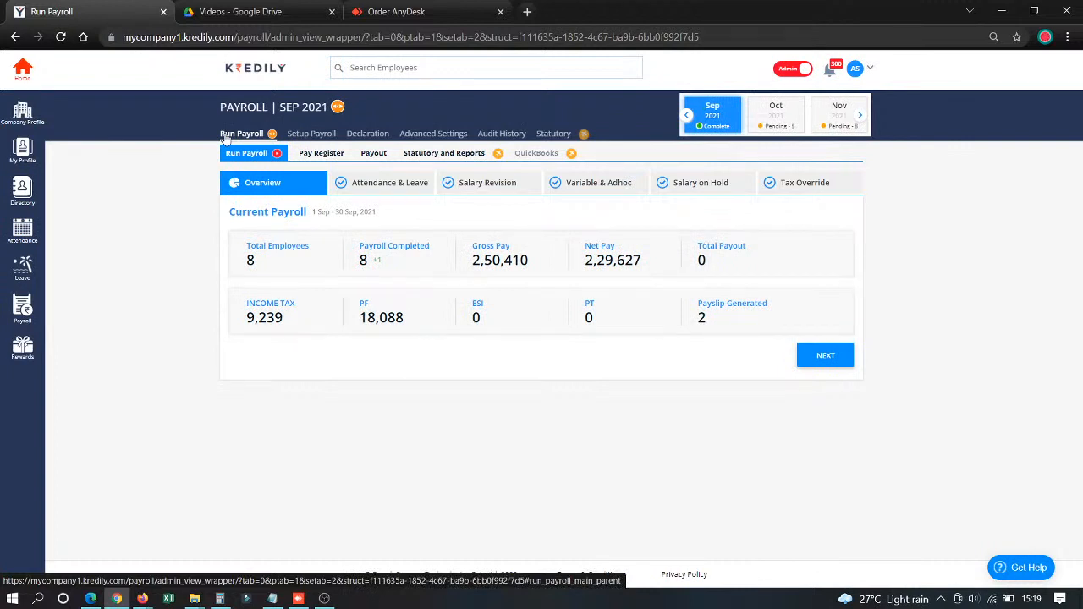
pyautogui.click(773, 118)
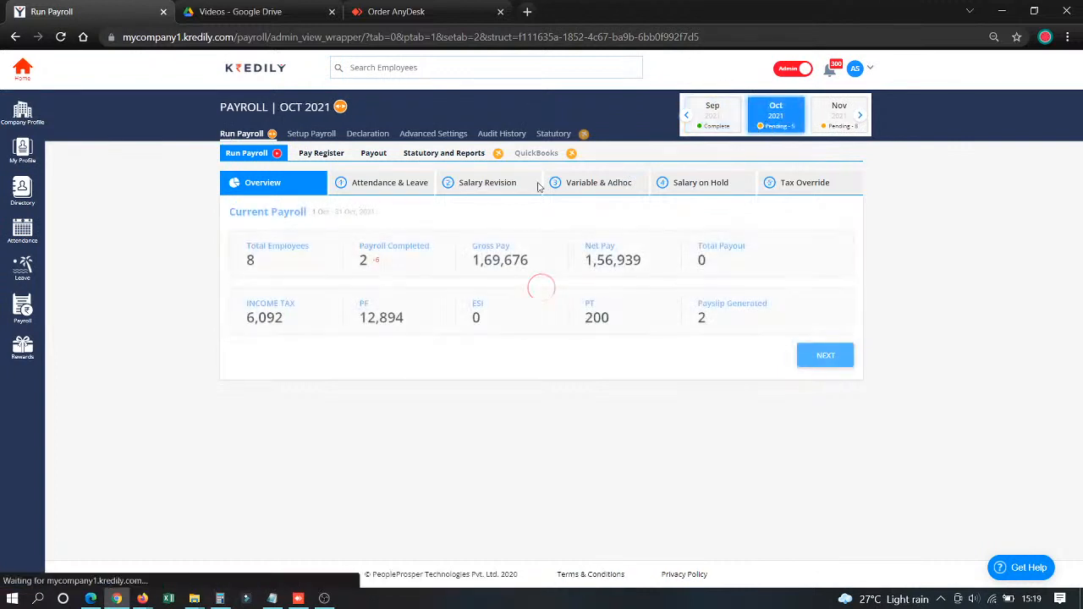
pyautogui.click(412, 191)
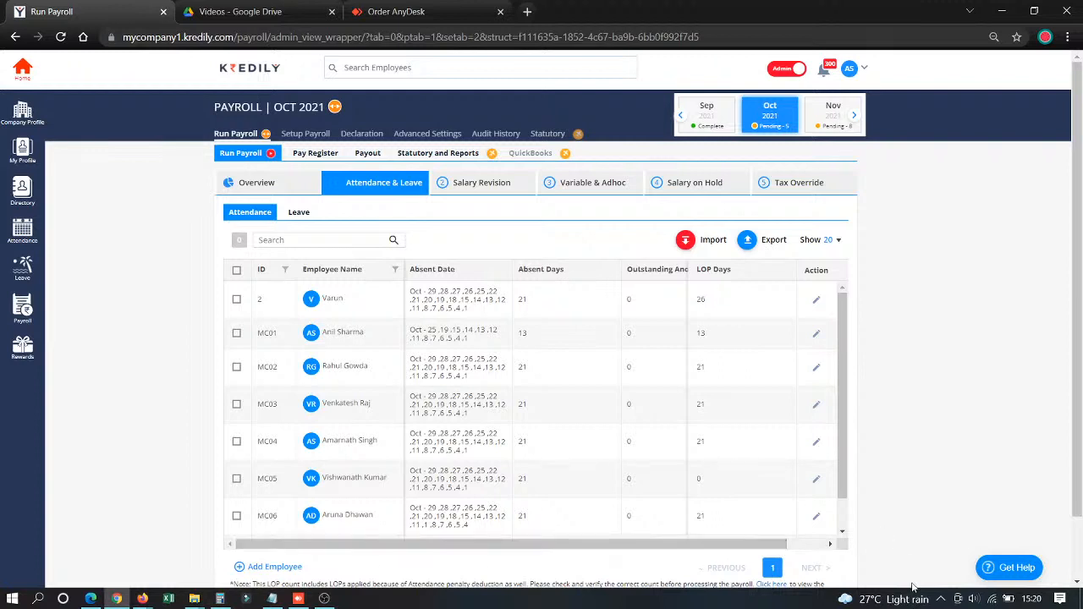
# - Try to set the LOP days of the first employee in the attendance list to 2
pyautogui.click(816, 304)
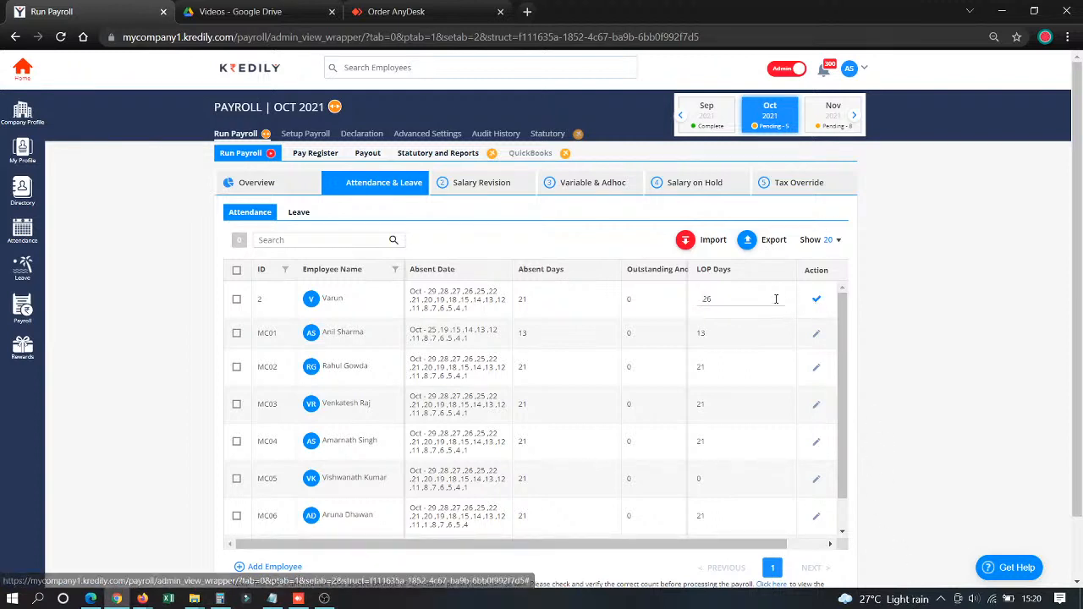
pyautogui.click(735, 293)
pyautogui.moveTo(735, 294); pyautogui.dragTo(644, 297)
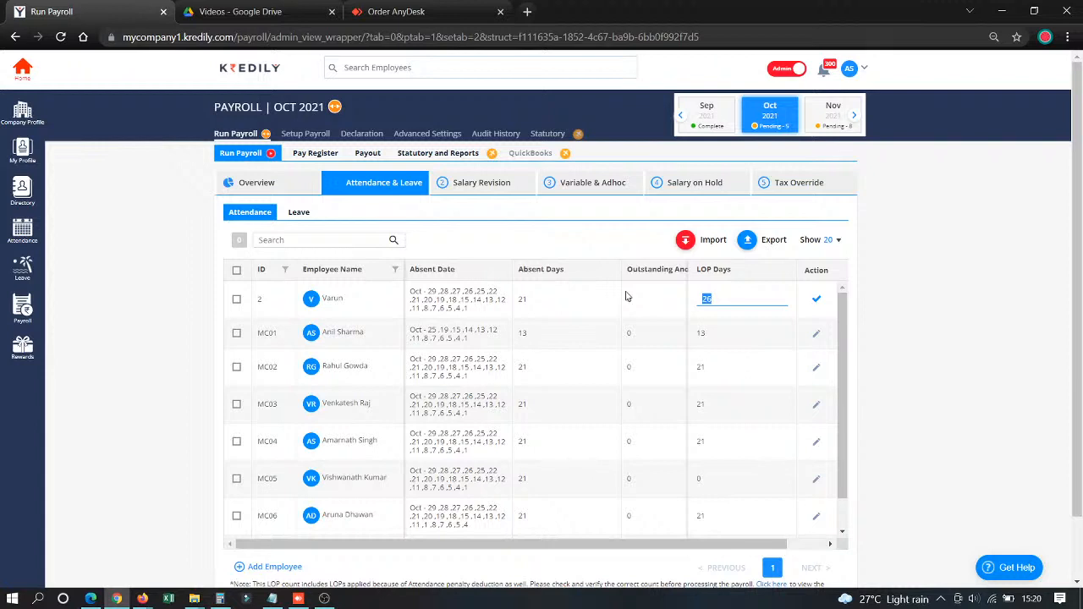
pyautogui.write('2')
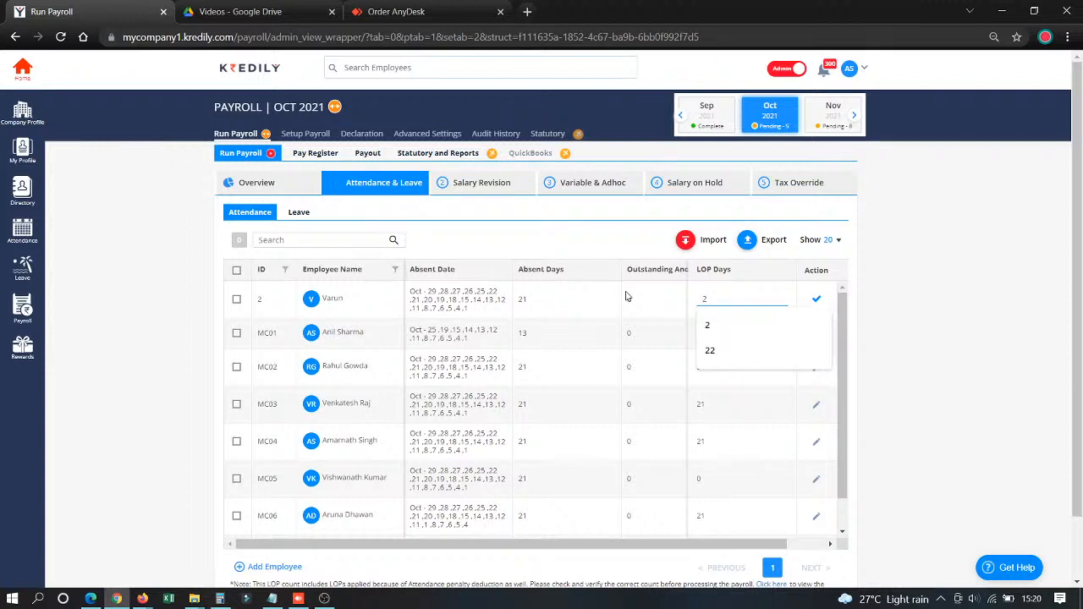
pyautogui.click(815, 300)
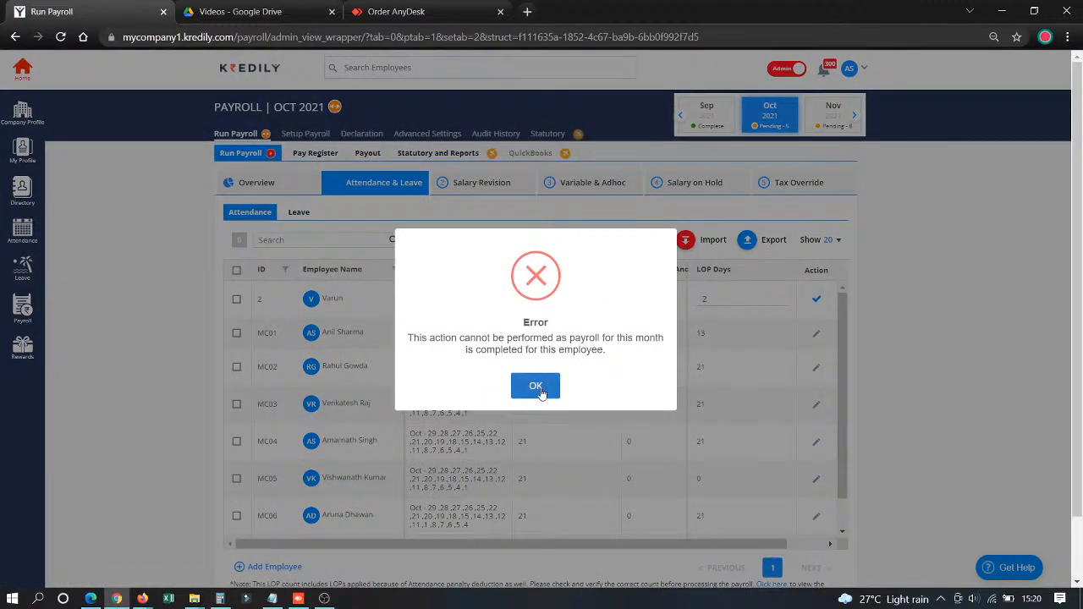
pyautogui.click(535, 388)
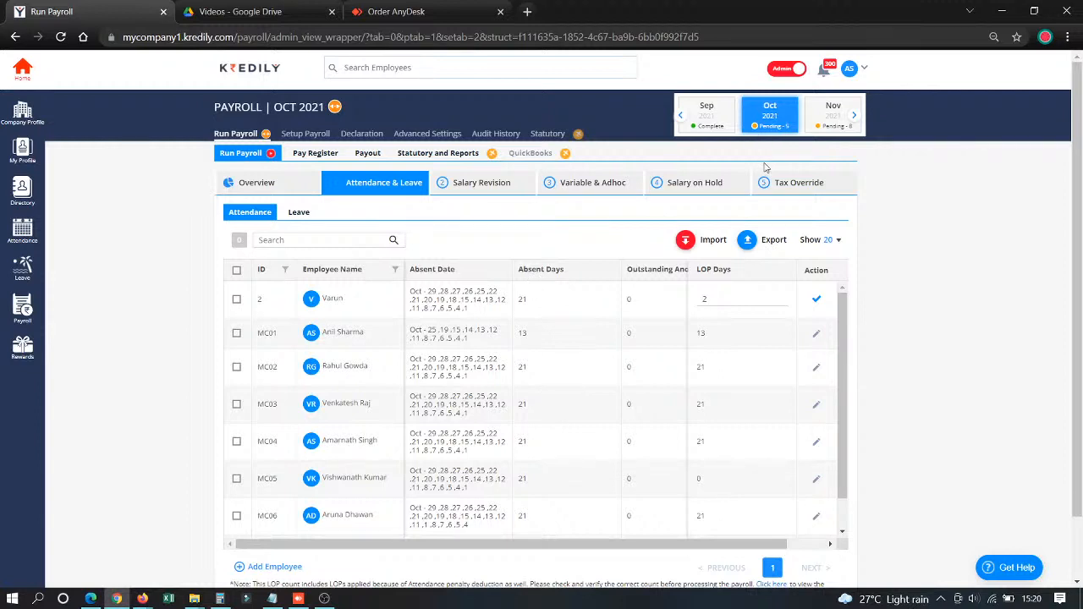
# - Set the LOP days of the last visible employee in the attendance list to 0
pyautogui.click(813, 524)
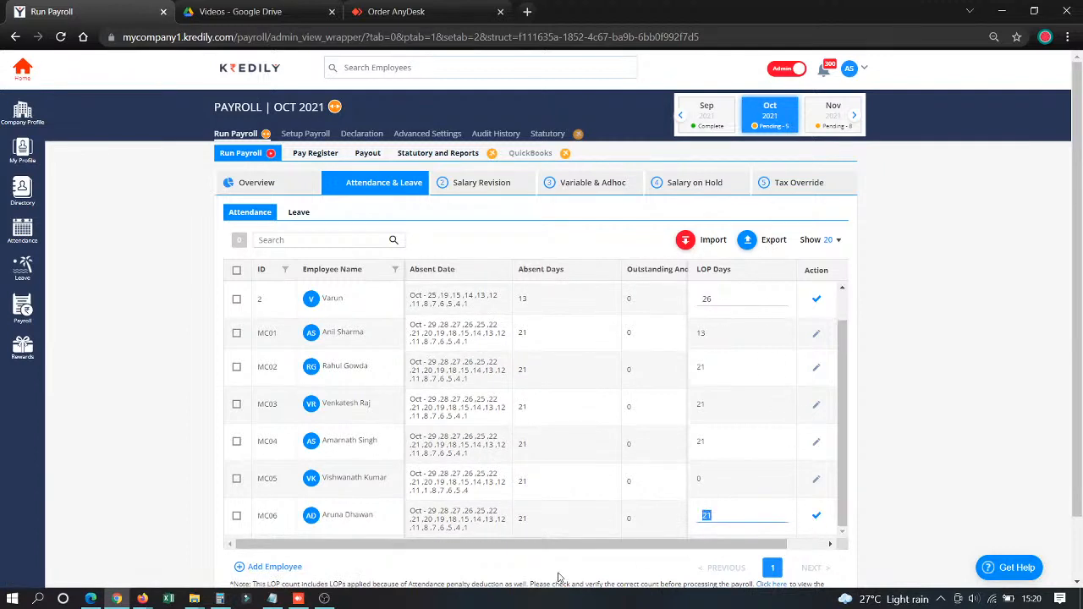
pyautogui.write('0')
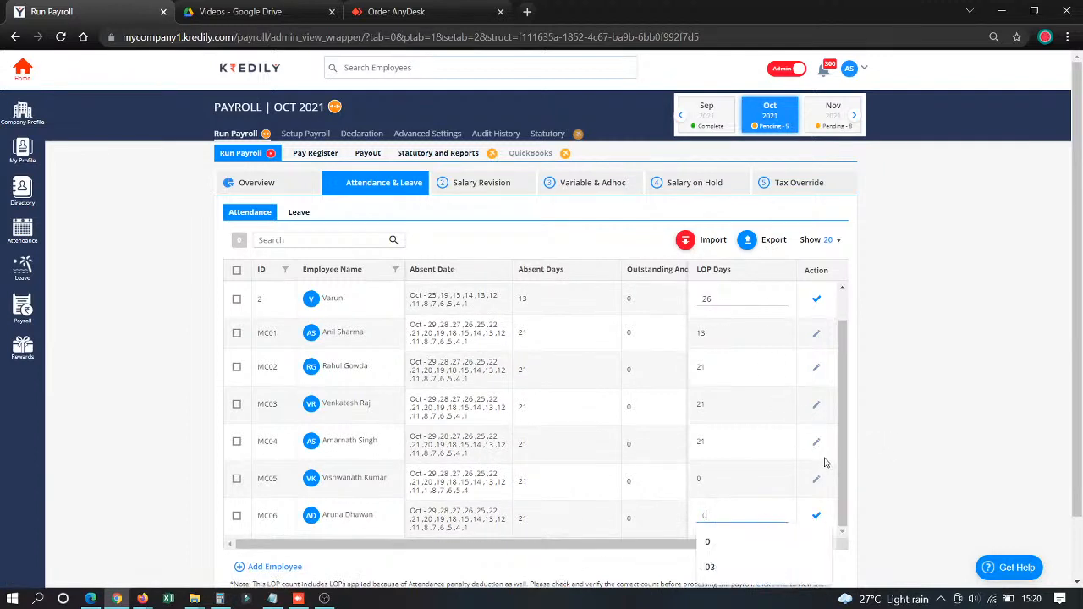
pyautogui.click(817, 518)
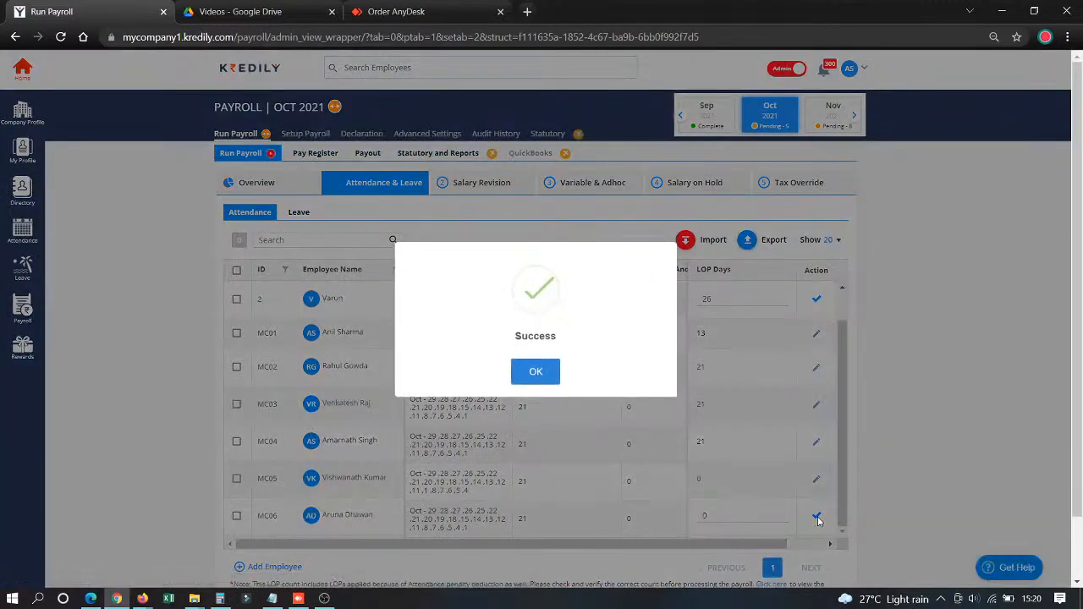
pyautogui.click(536, 372)
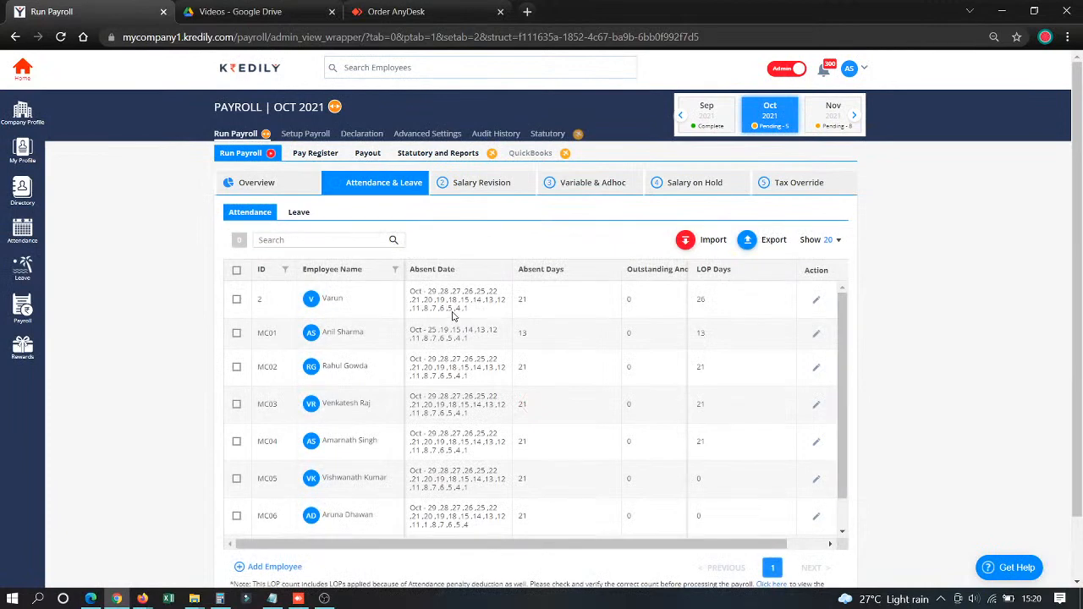
# - Review the leave records, salary revisions and variable pay of the October 2021 payroll run
pyautogui.click(307, 218)
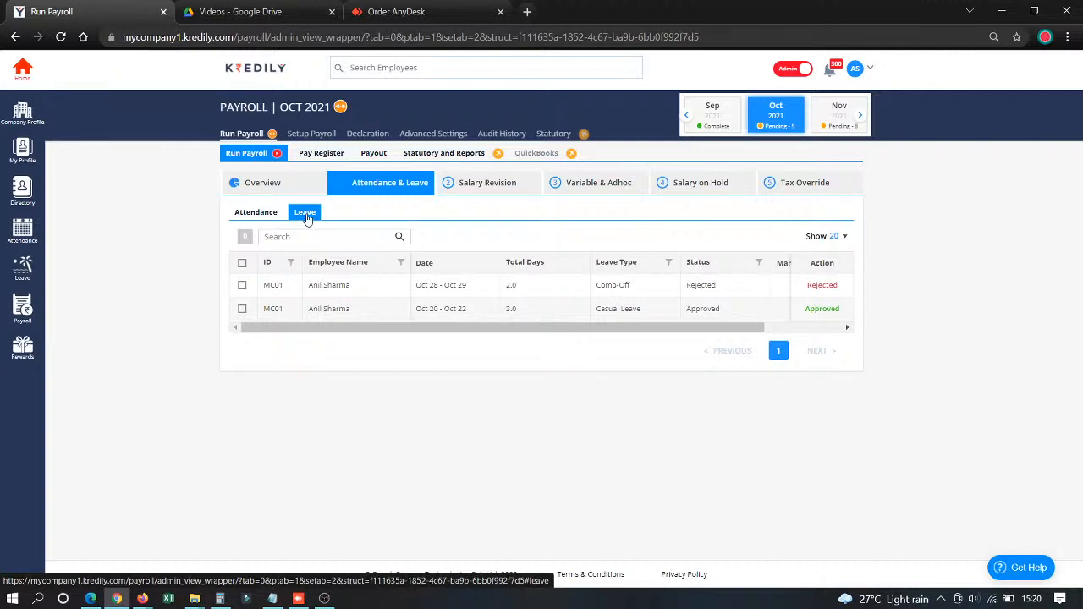
pyautogui.click(500, 192)
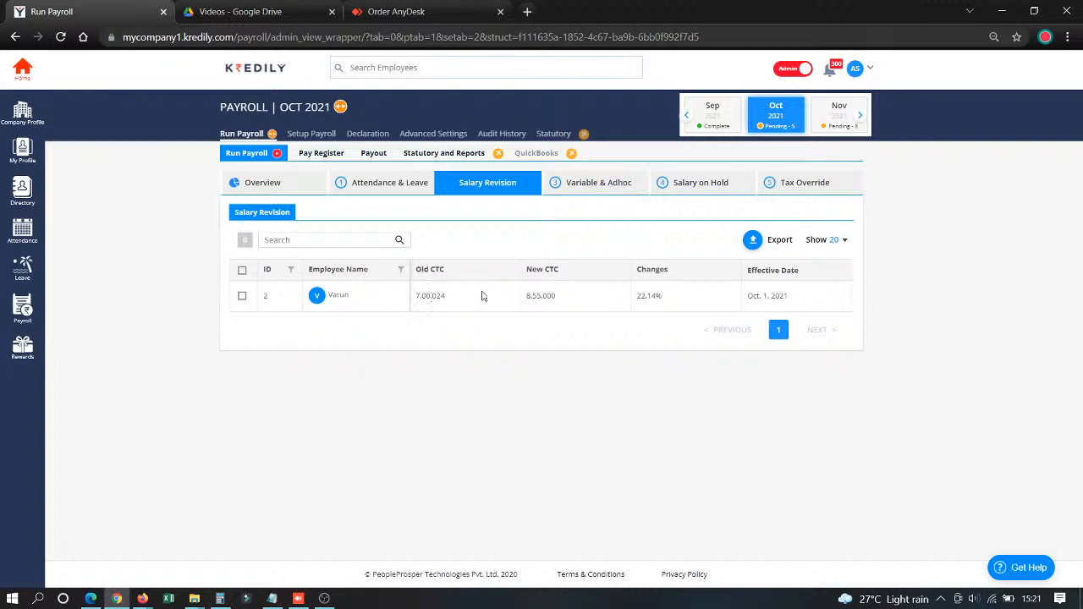
pyautogui.click(597, 186)
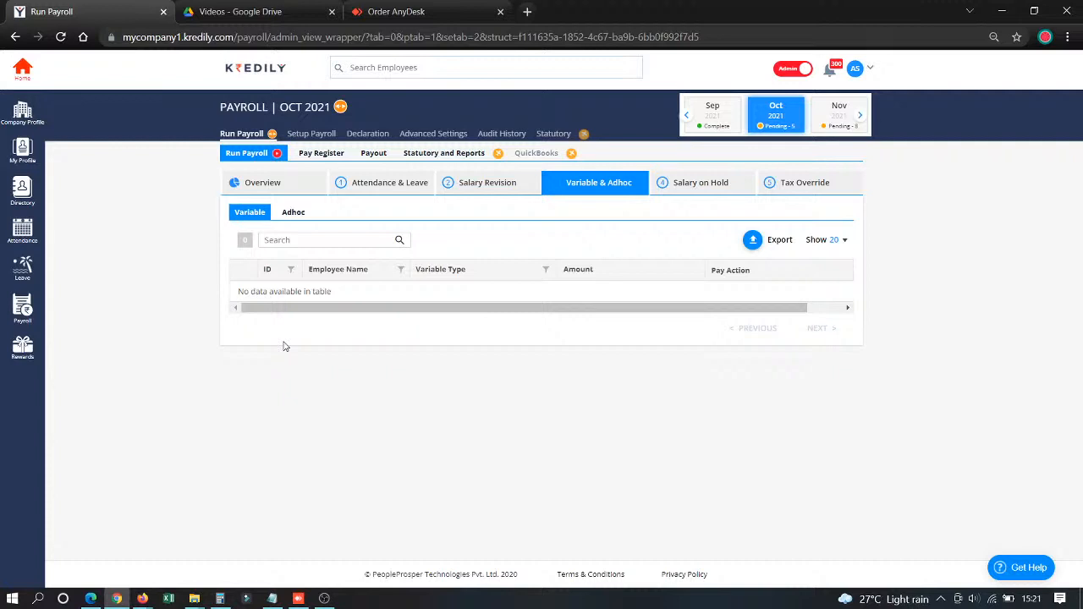
# - Start an adhoc entry for the employee in the second row of the adhoc list with component type Earning
pyautogui.click(291, 212)
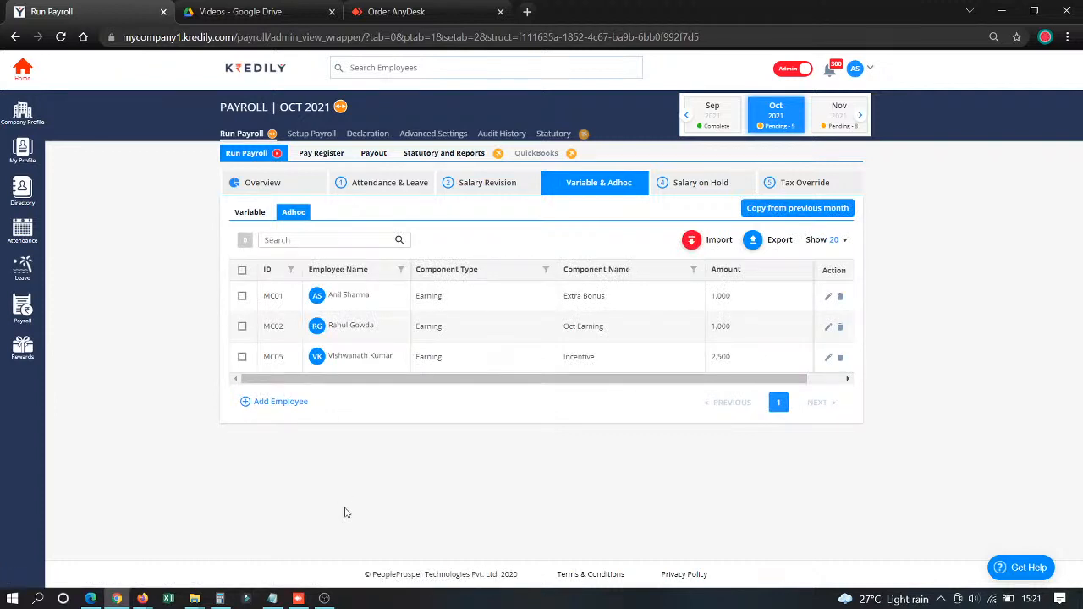
pyautogui.click(281, 404)
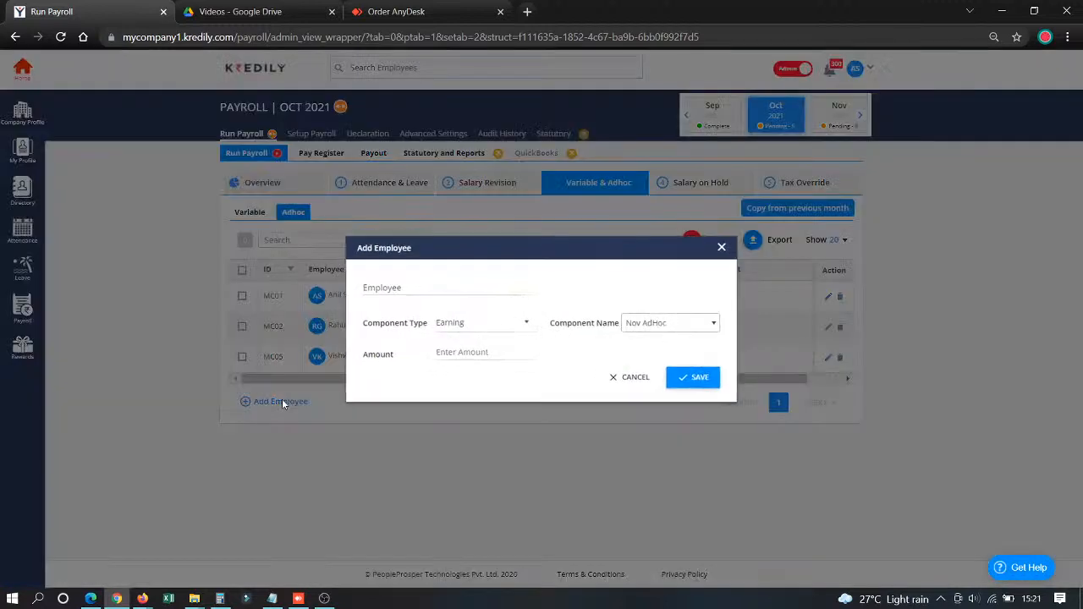
pyautogui.click(406, 288)
pyautogui.click(402, 339)
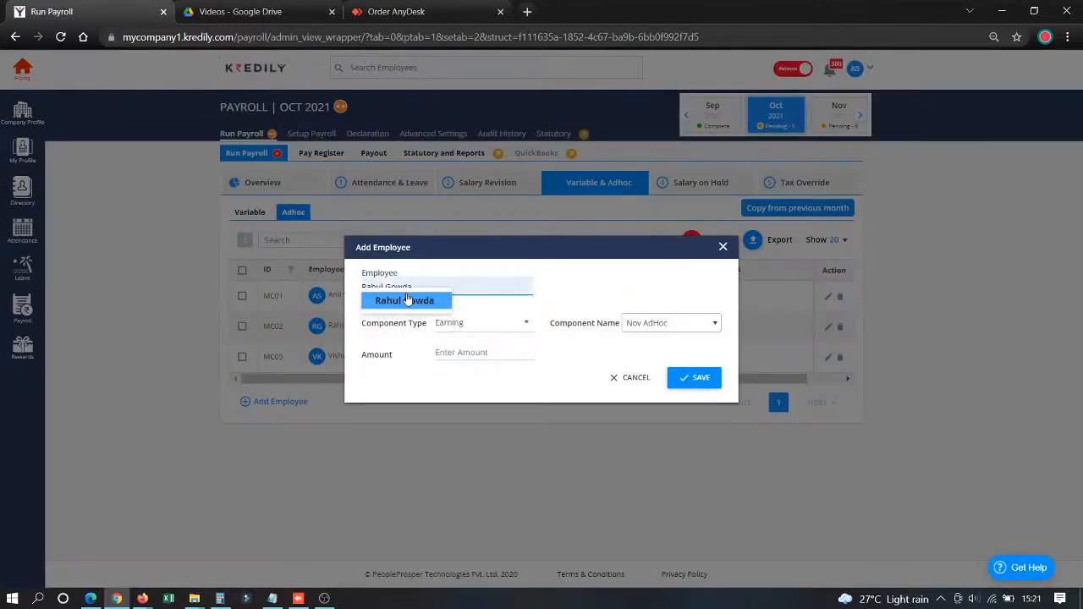
pyautogui.click(481, 326)
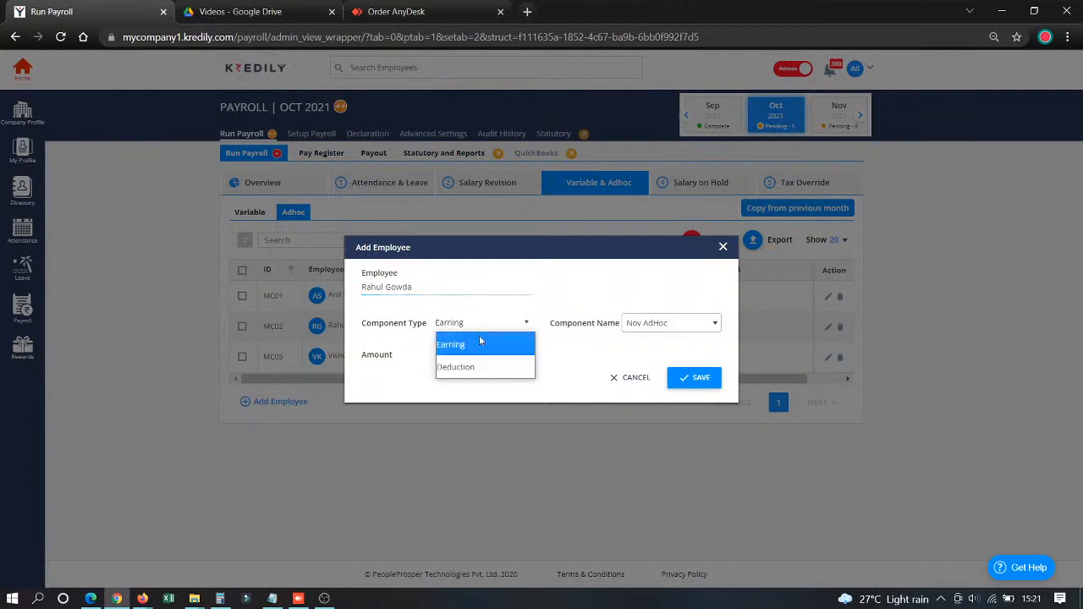
pyautogui.click(479, 346)
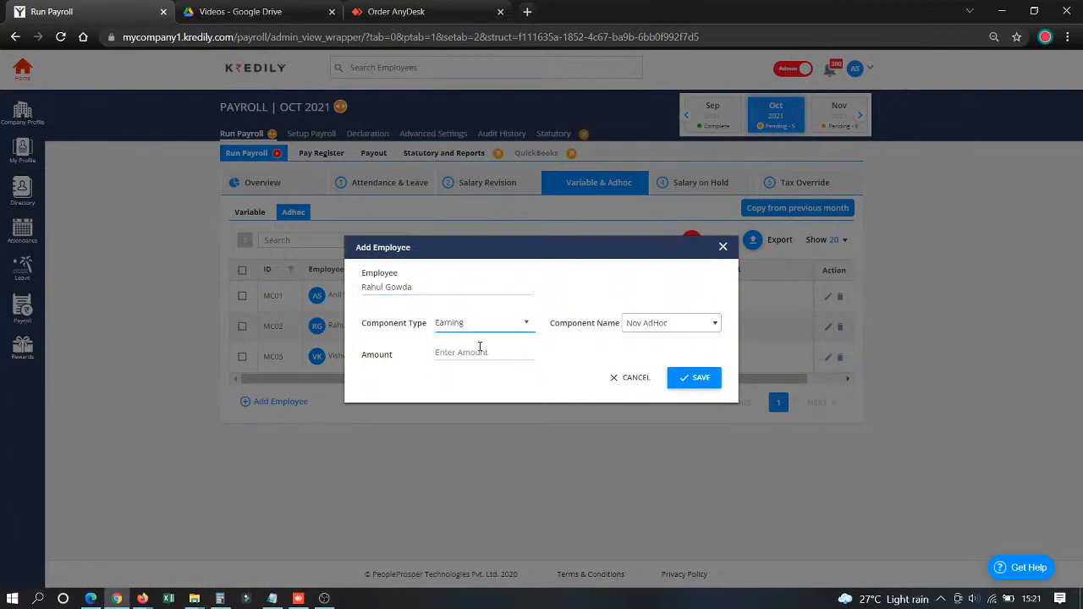
# - Set the adhoc entry's component to Added Bonus with an amount of 4,000 and save it
pyautogui.click(630, 329)
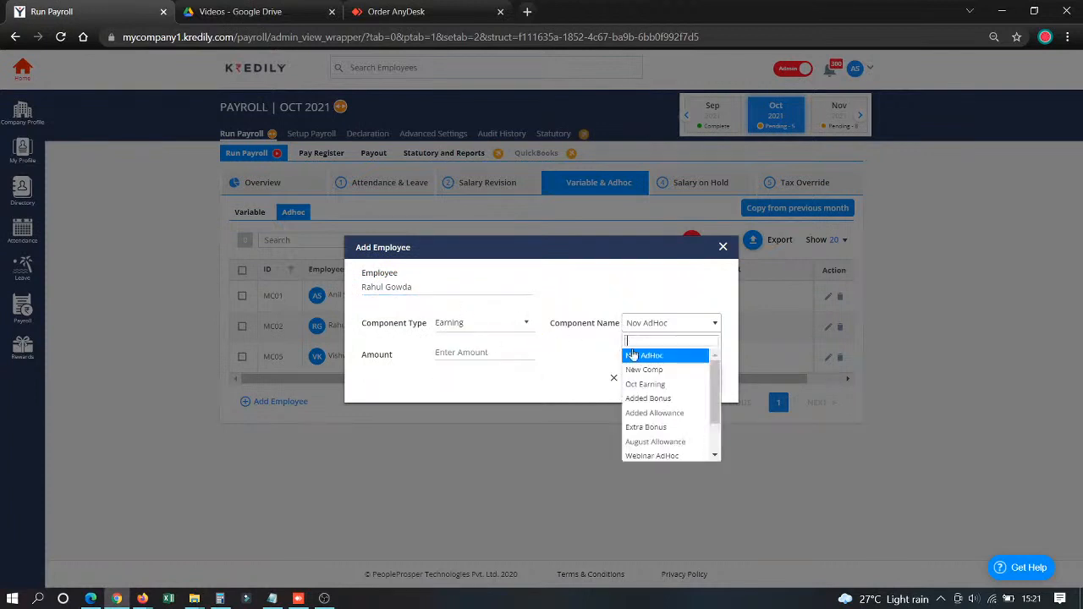
pyautogui.click(653, 407)
pyautogui.click(472, 343)
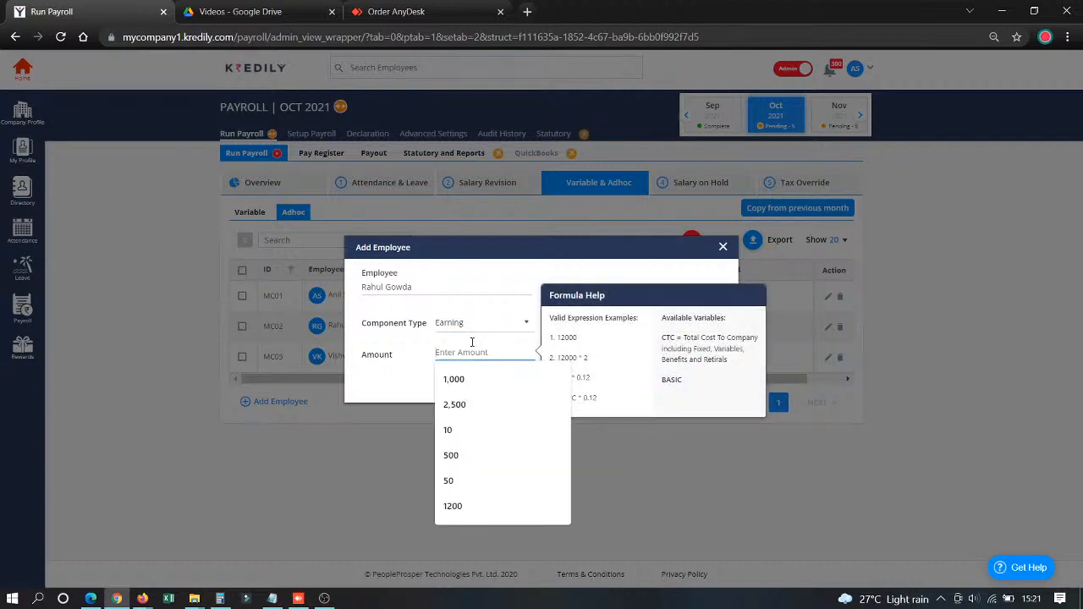
pyautogui.write('4')
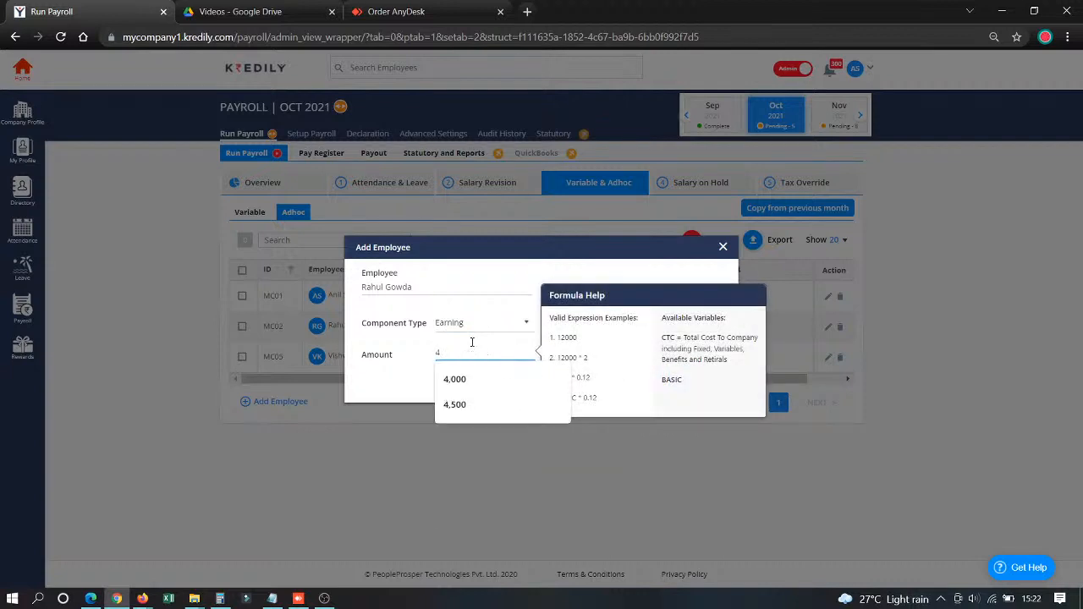
pyautogui.write('.000')
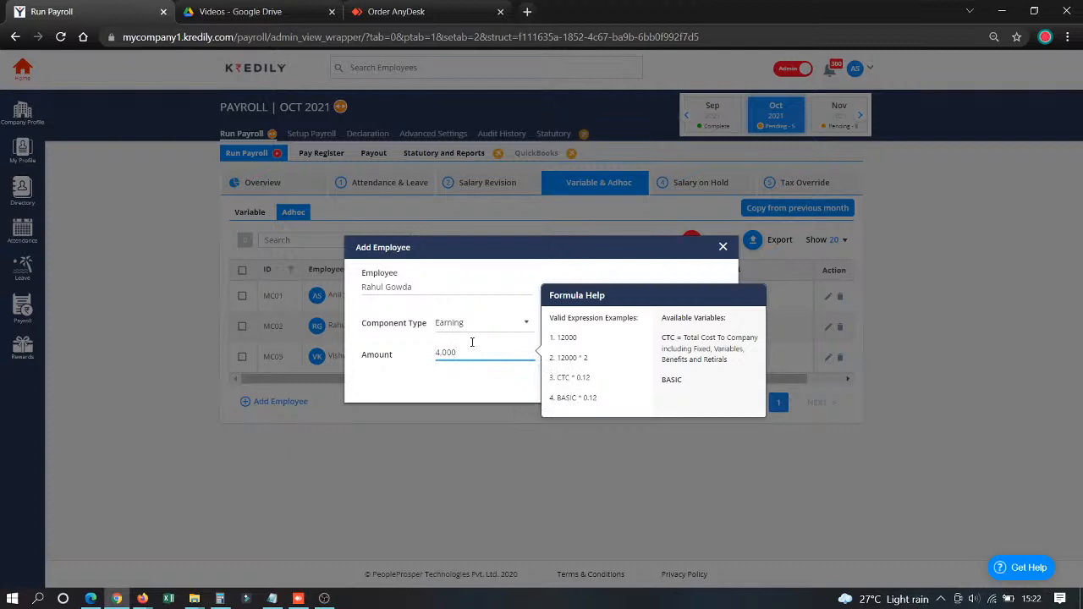
pyautogui.click(484, 399)
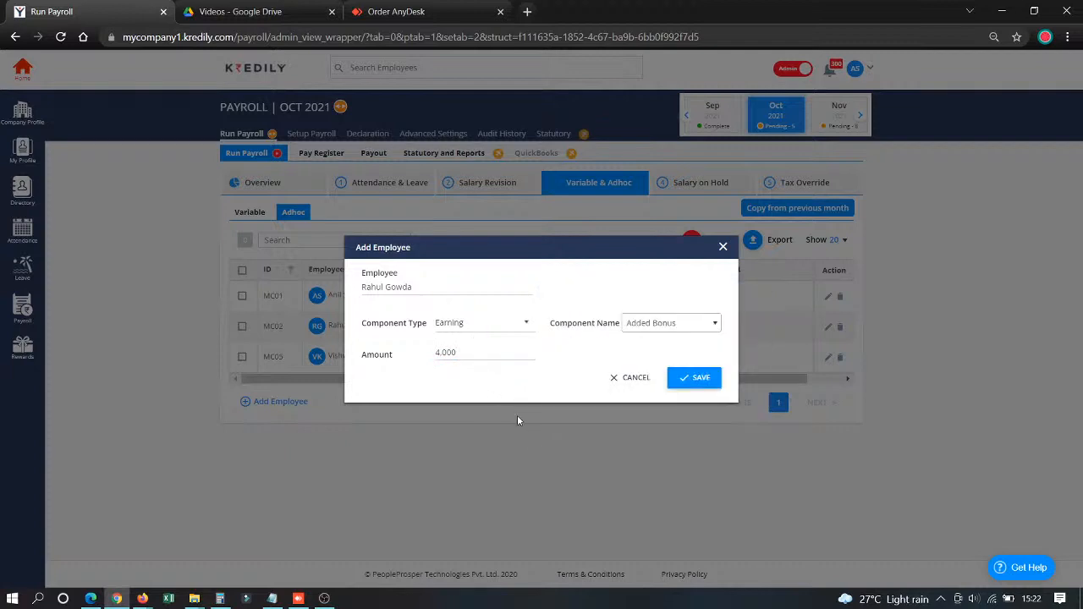
pyautogui.click(698, 378)
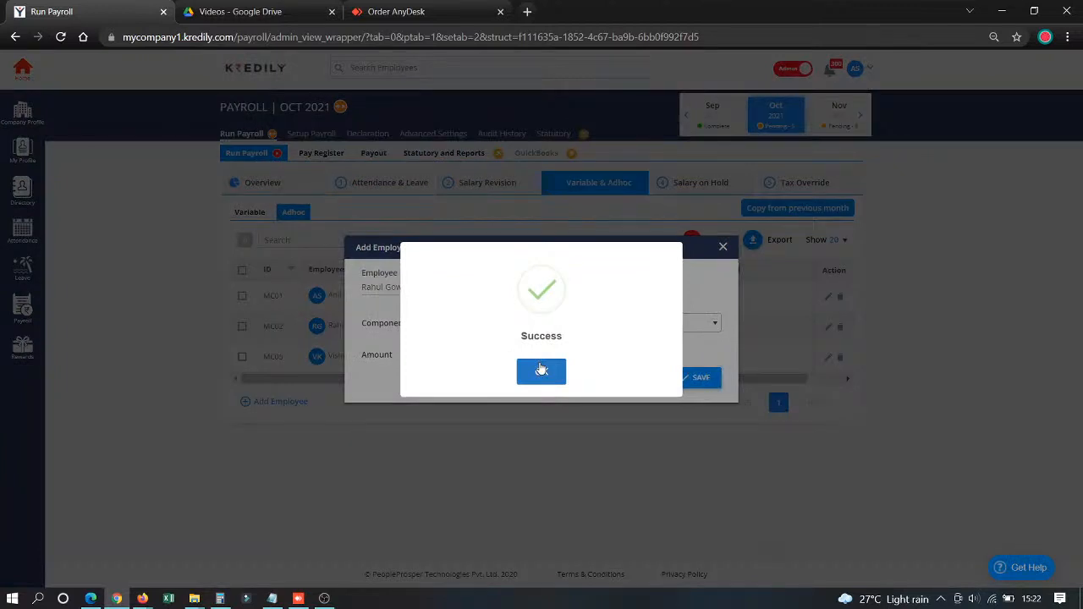
pyautogui.click(541, 370)
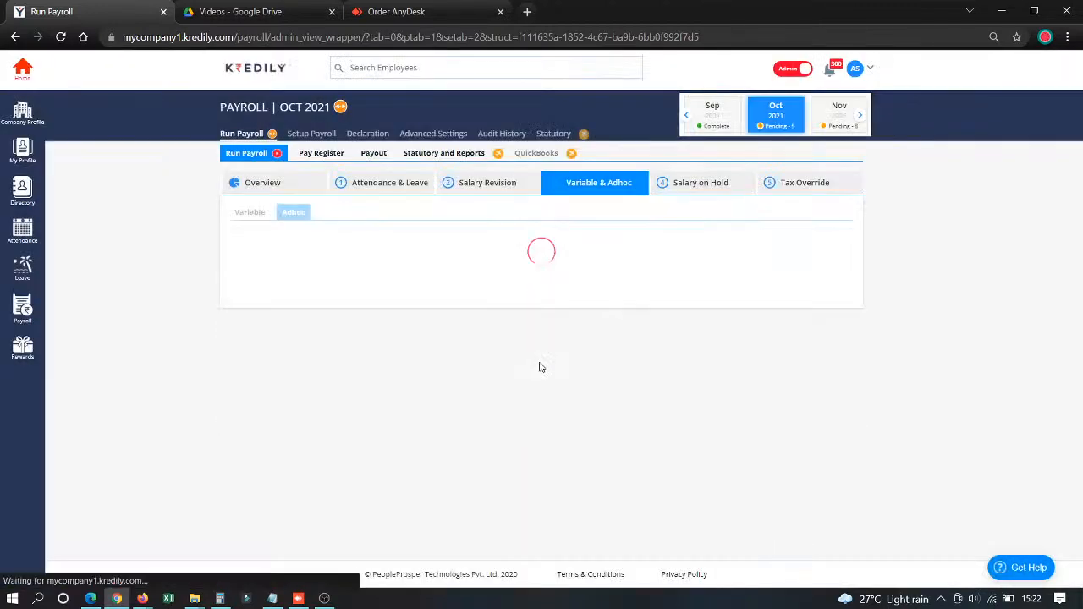
# - Start a new entry in the Salary on Hold stage with the pay action On Hold
pyautogui.click(700, 185)
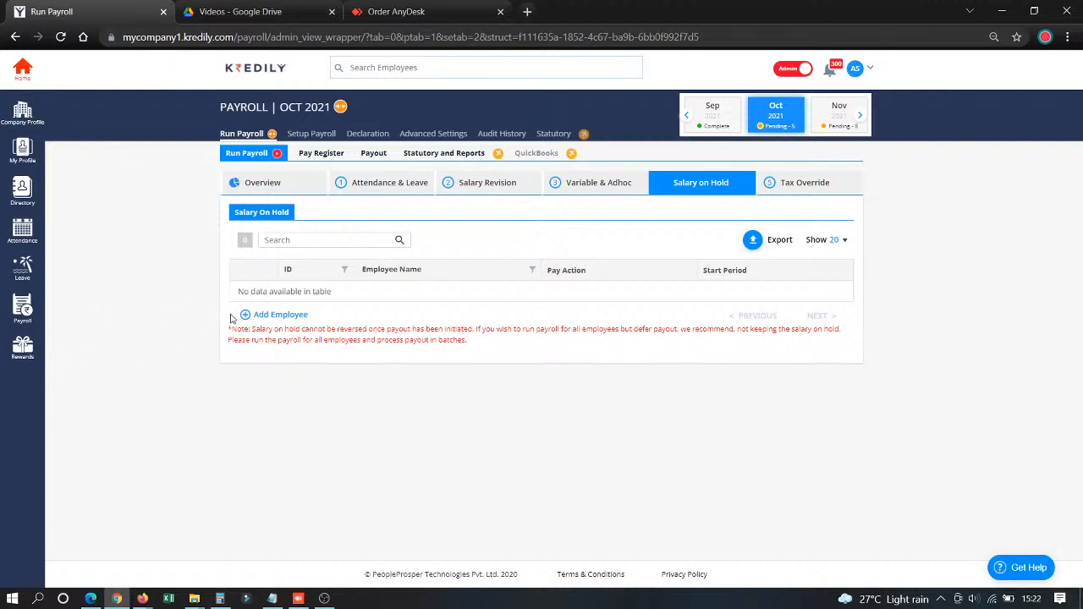
pyautogui.click(263, 317)
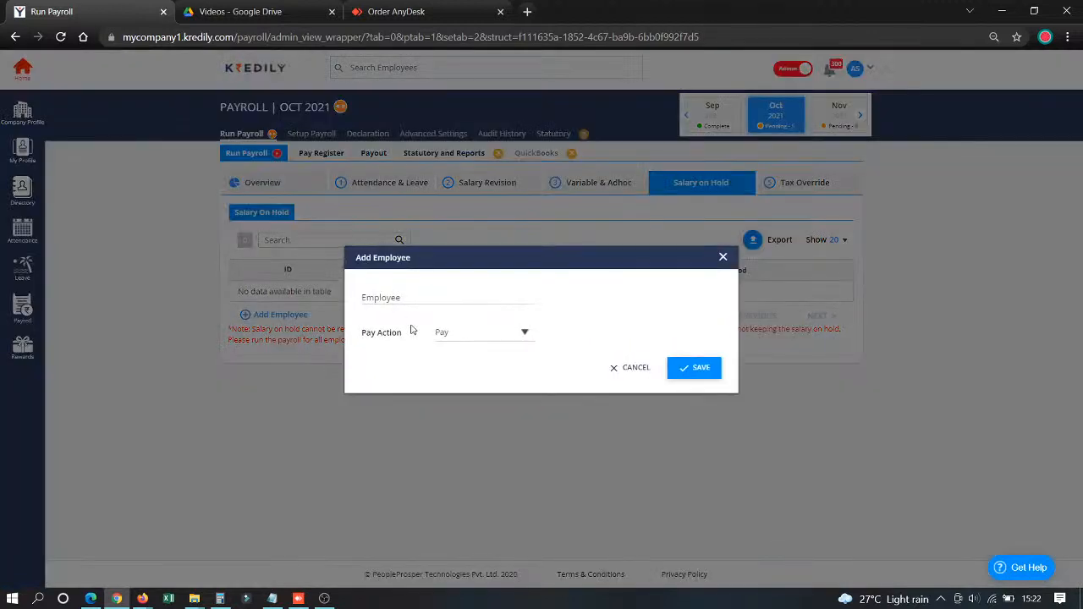
pyautogui.click(455, 337)
pyautogui.click(460, 374)
# - Try to put the salary of the employee given the Added Bonus on hold
pyautogui.click(454, 302)
pyautogui.click(452, 346)
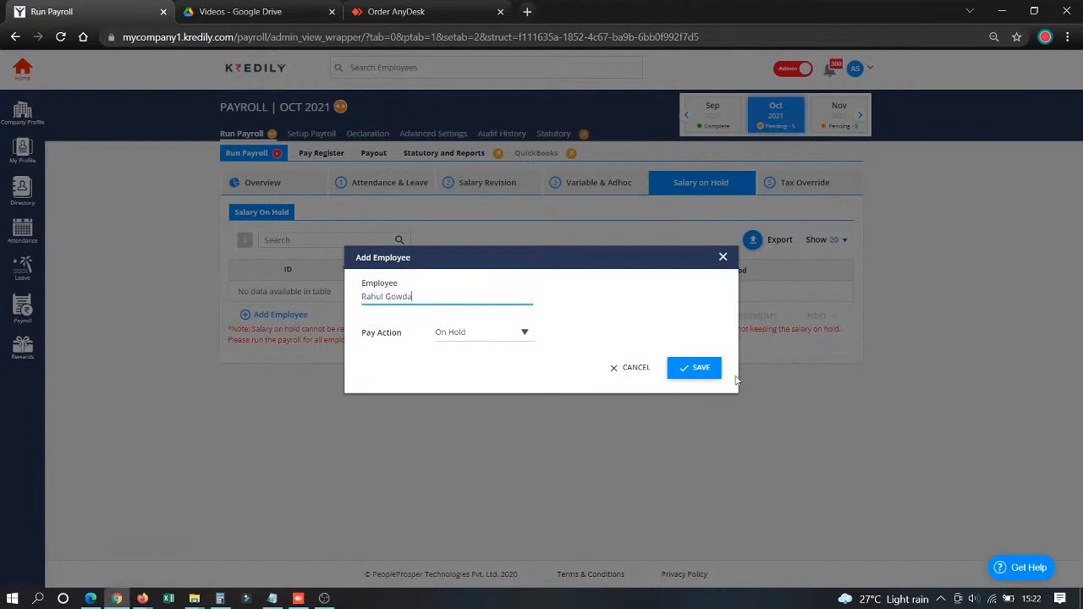
pyautogui.click(687, 372)
# - Try to save the salary hold for the employee shown in the salary revision list instead
pyautogui.doubleClick(413, 294)
pyautogui.press('BackSpace')
pyautogui.press('BackSpace')
pyautogui.press('BackSpace')
pyautogui.press('BackSpace')
pyautogui.press('BackSpace')
pyautogui.press('BackSpace')
pyautogui.press('BackSpace')
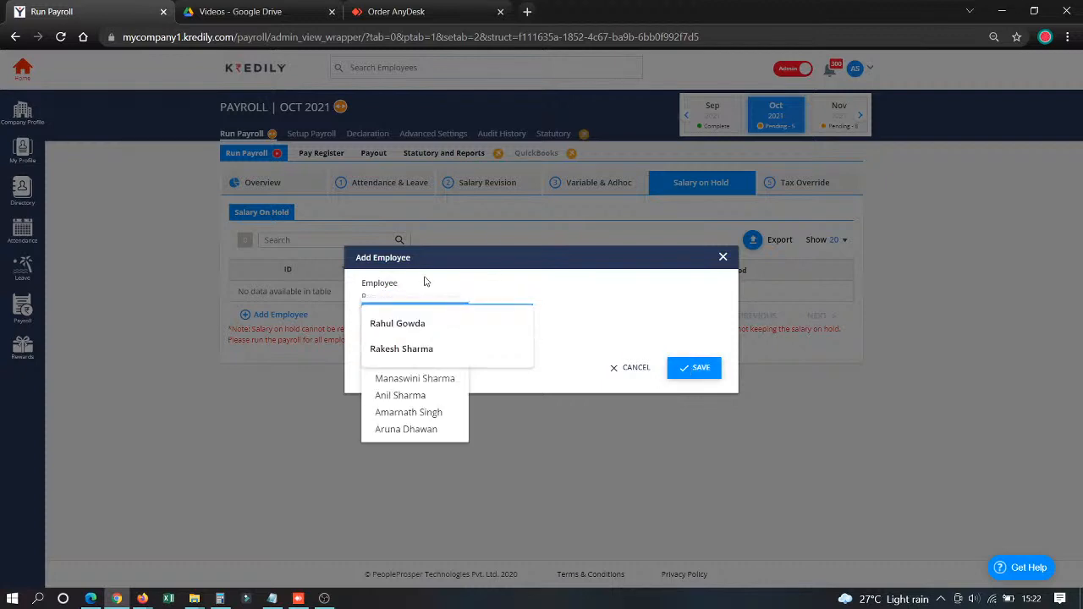
pyautogui.write('va')
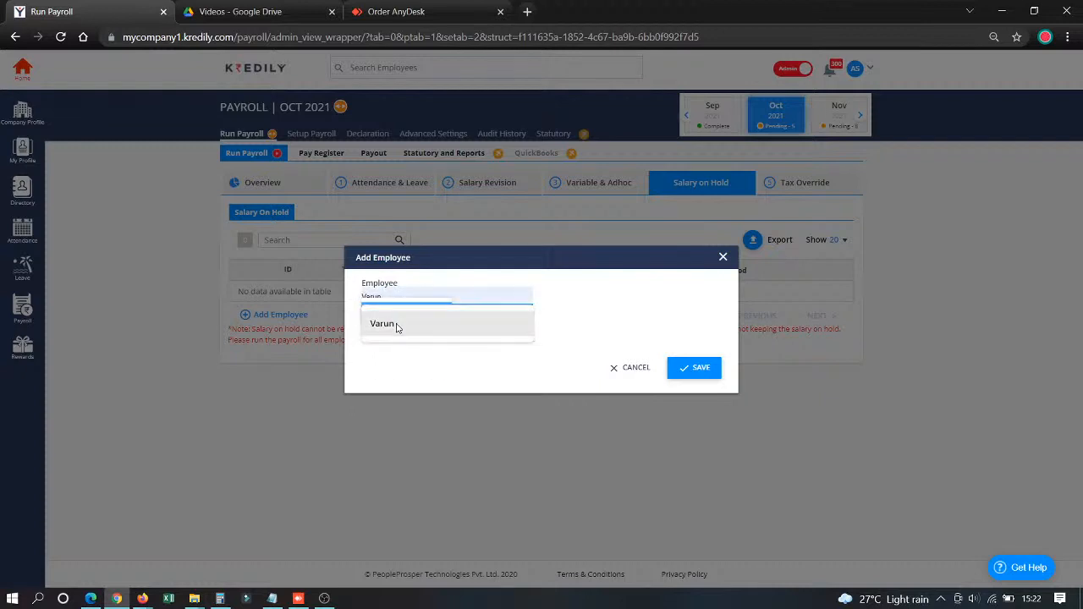
pyautogui.click(398, 324)
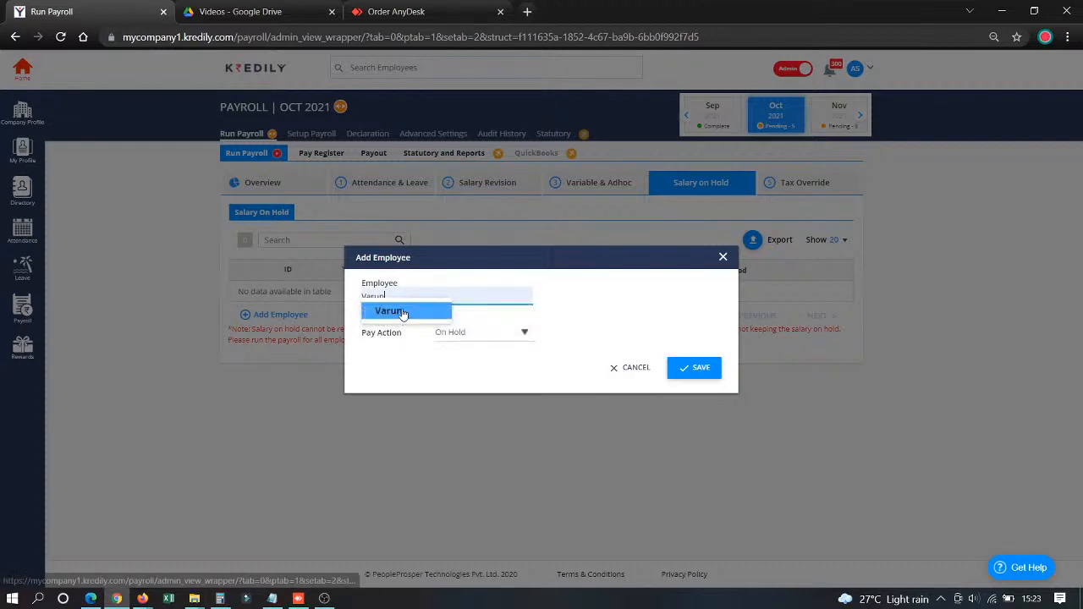
pyautogui.click(687, 369)
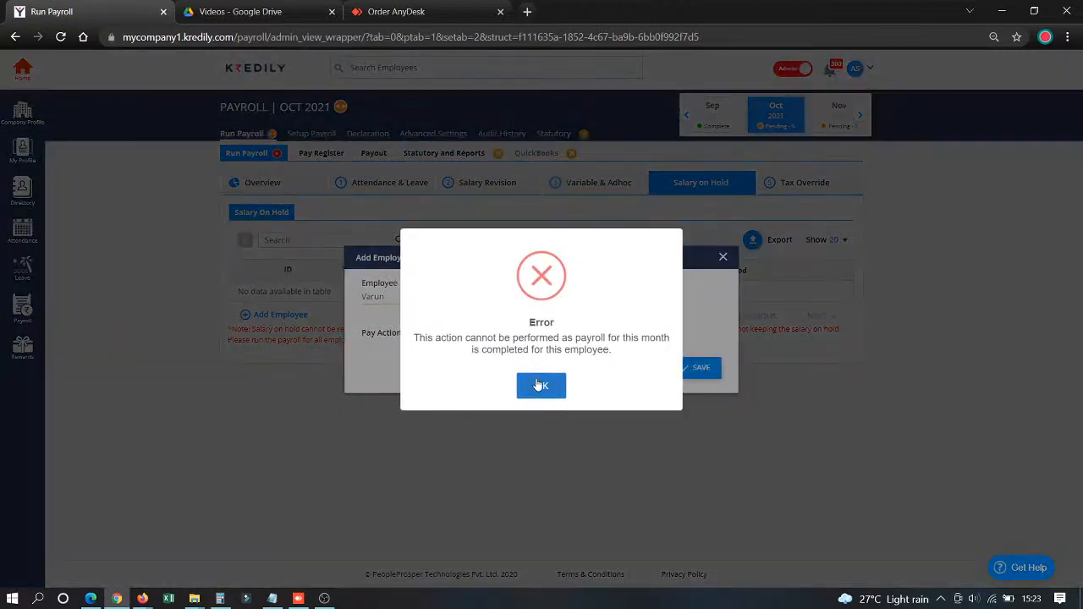
pyautogui.click(531, 379)
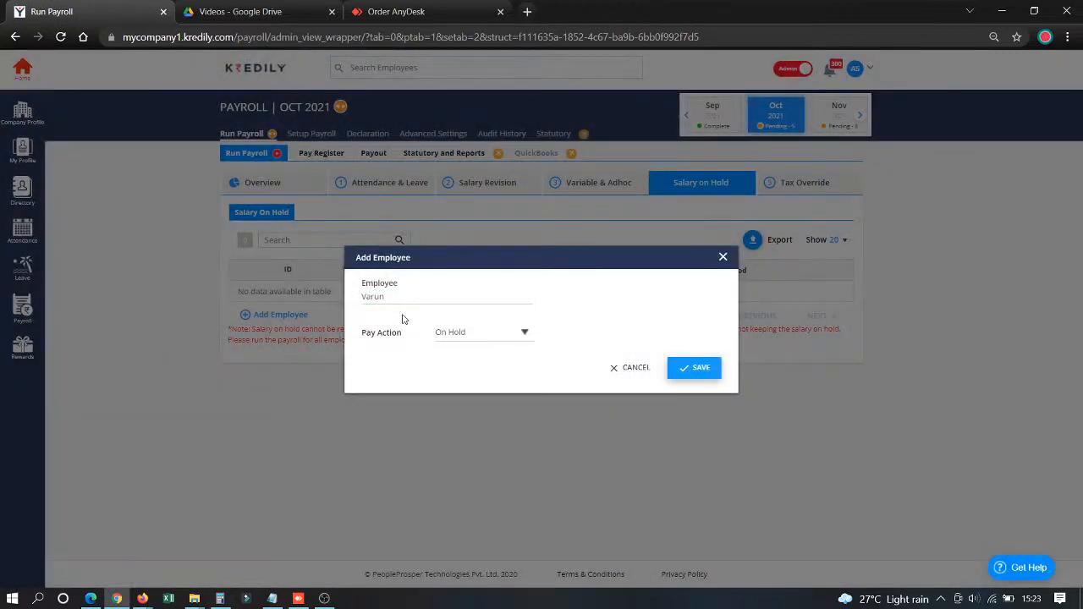
# - Change the hold entry's employee to the one whose LOP days were set to 0 and save the entry
pyautogui.moveTo(403, 297); pyautogui.dragTo(294, 335)
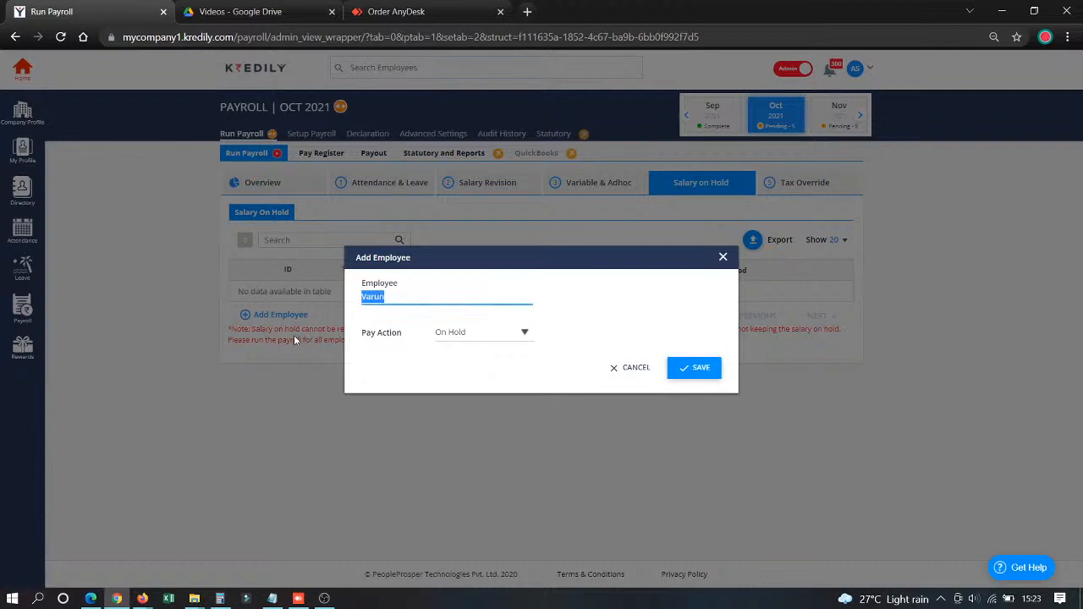
pyautogui.write('aru')
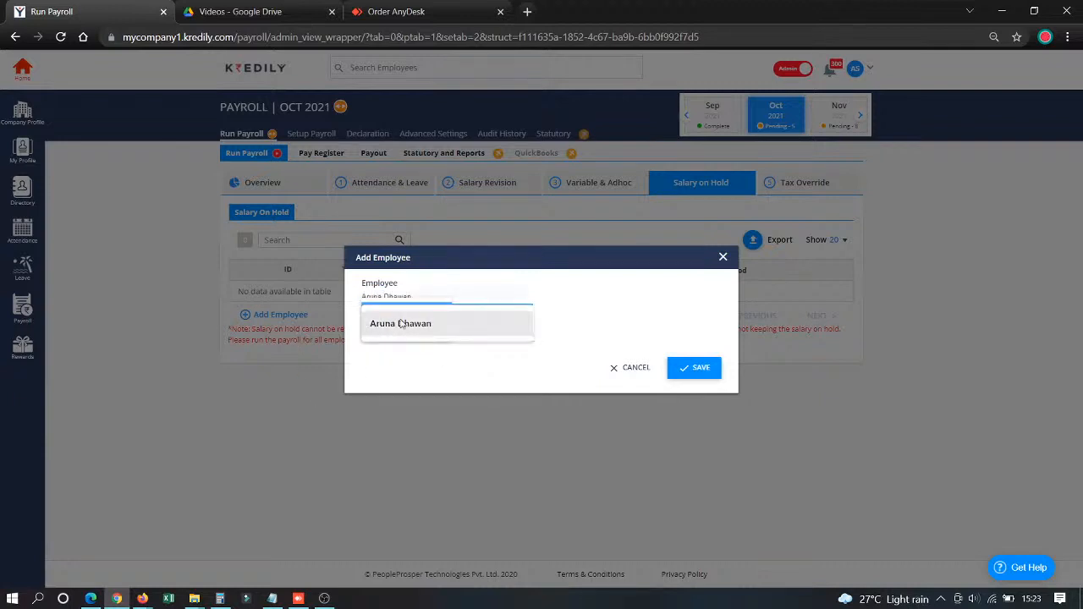
pyautogui.click(414, 328)
pyautogui.click(412, 313)
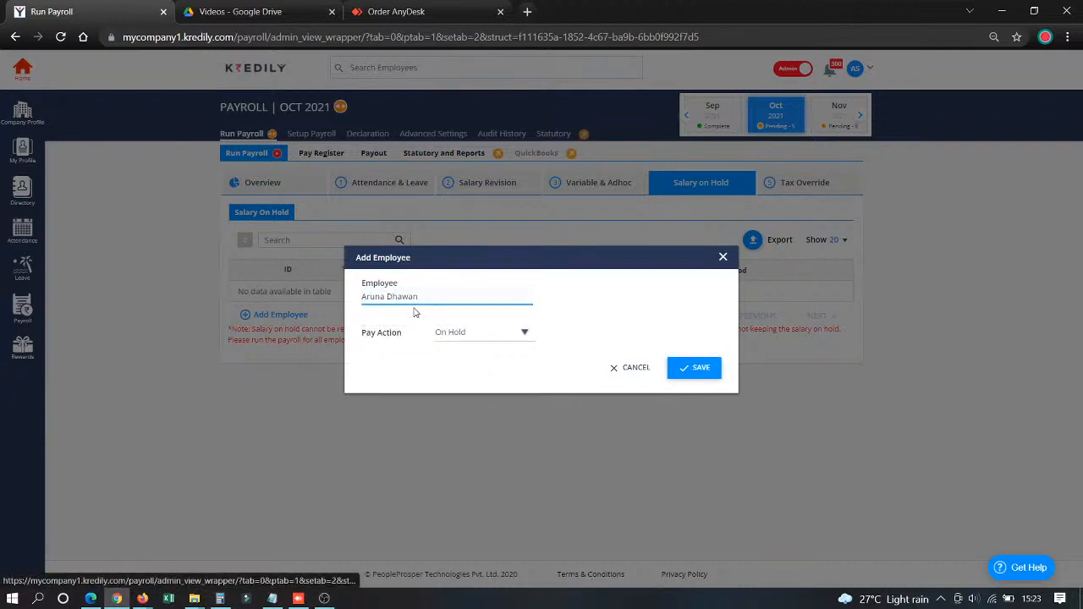
pyautogui.click(694, 375)
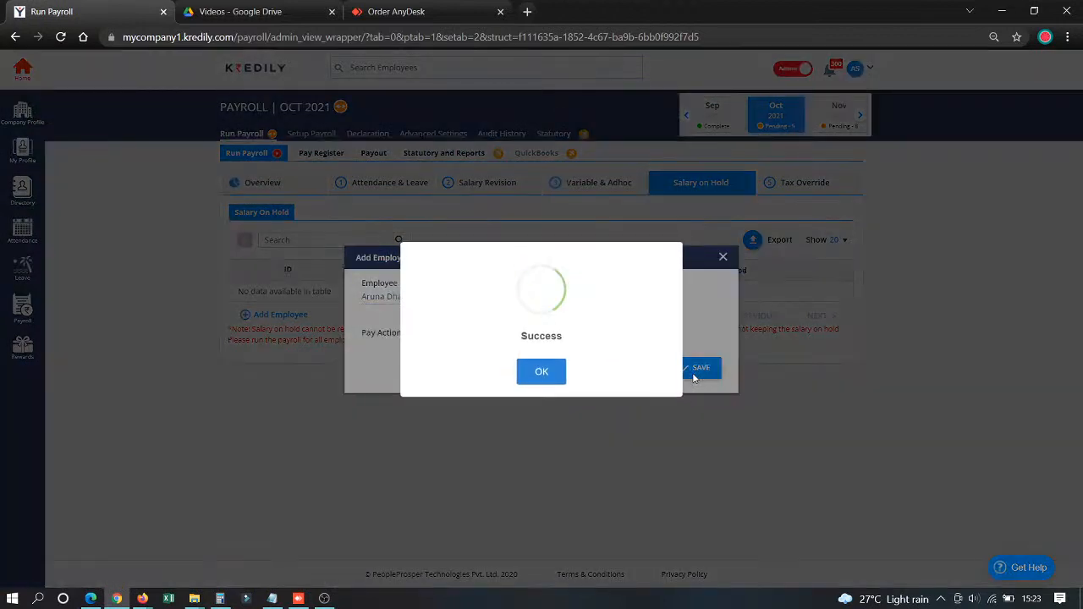
pyautogui.click(534, 369)
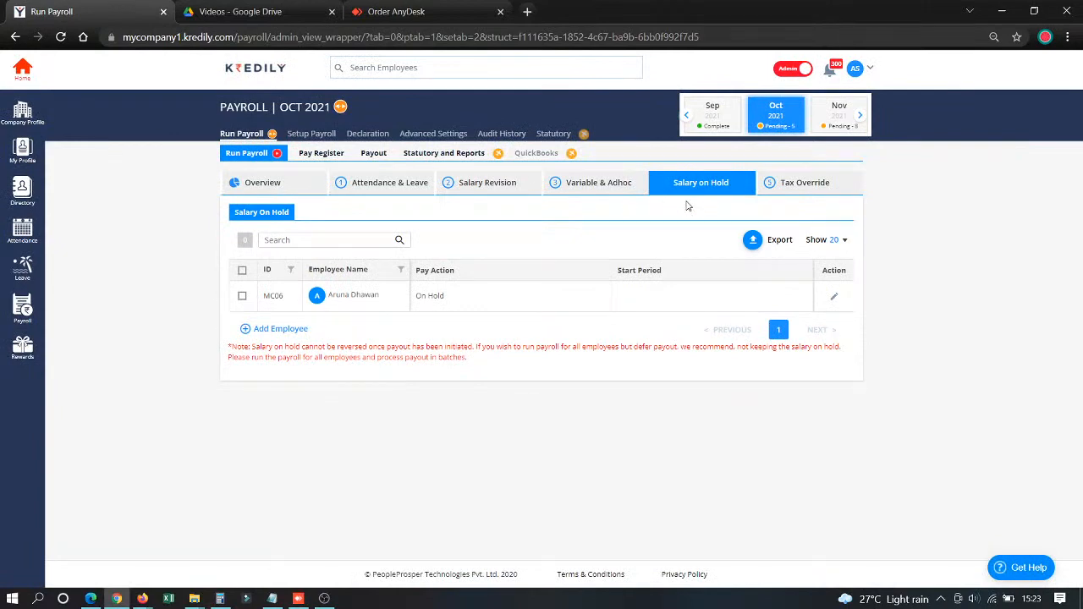
# - Open the tax override stage of the October 2021 payroll run
pyautogui.click(814, 191)
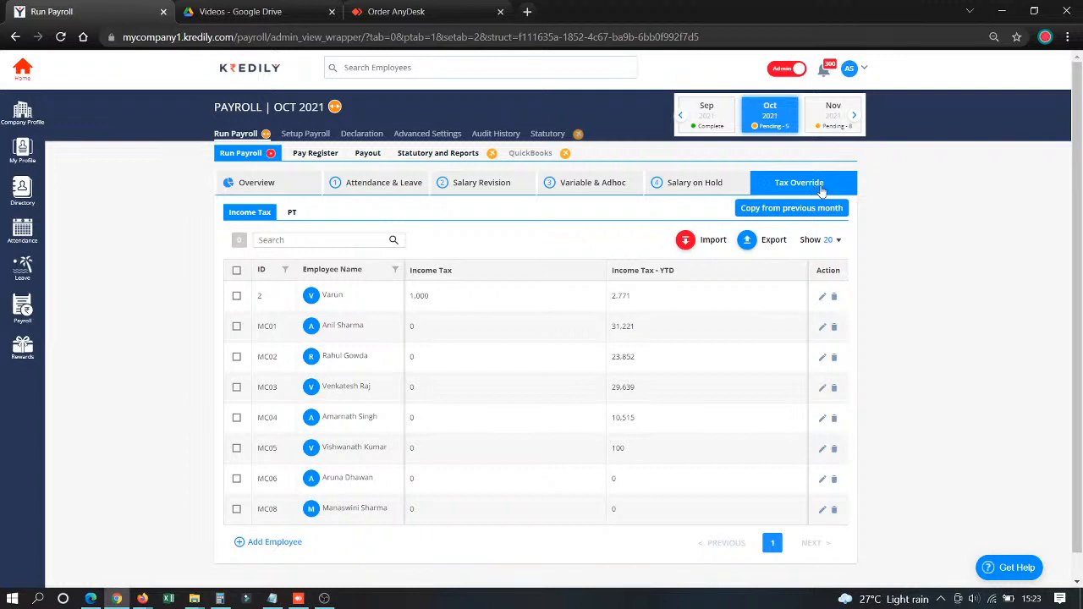
# - Try to save an income tax override of 1,000 for the first employee in the list
pyautogui.click(822, 297)
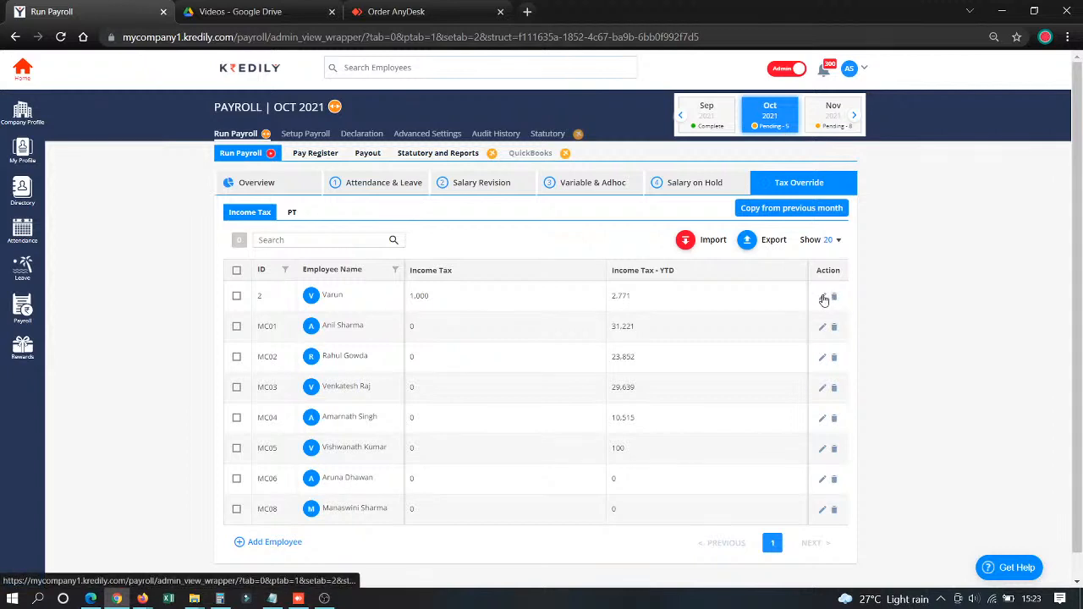
pyautogui.click(500, 293)
pyautogui.moveTo(499, 291); pyautogui.dragTo(298, 346)
pyautogui.click(298, 348)
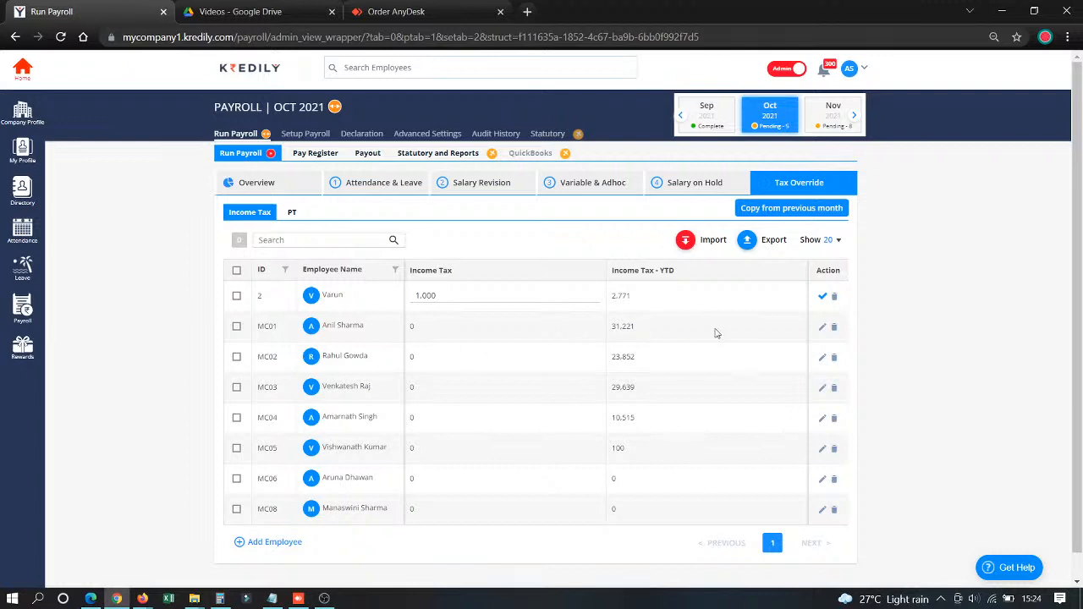
pyautogui.click(823, 298)
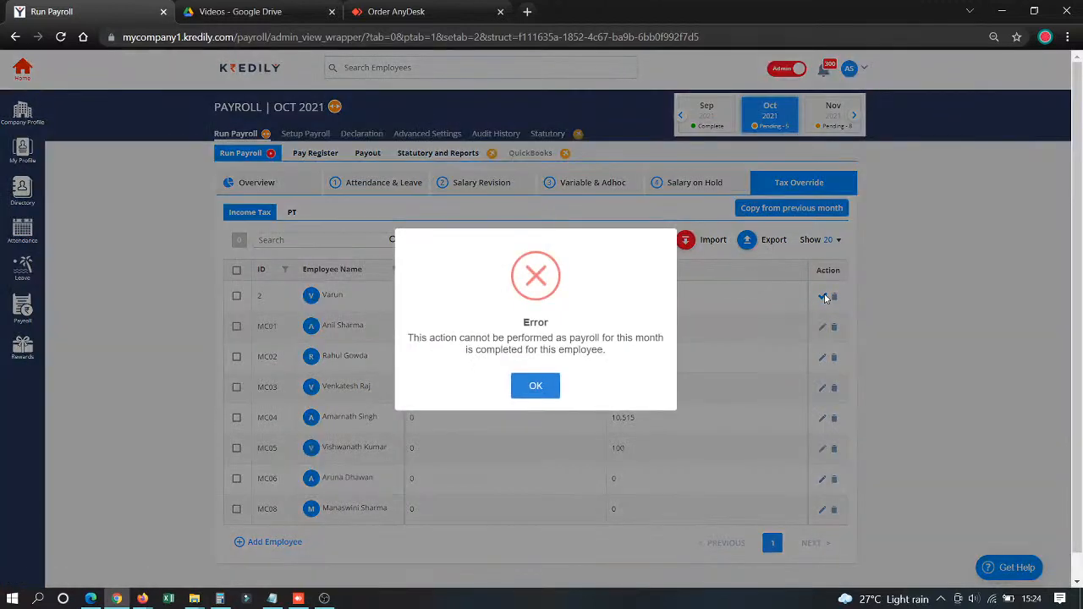
pyautogui.click(533, 388)
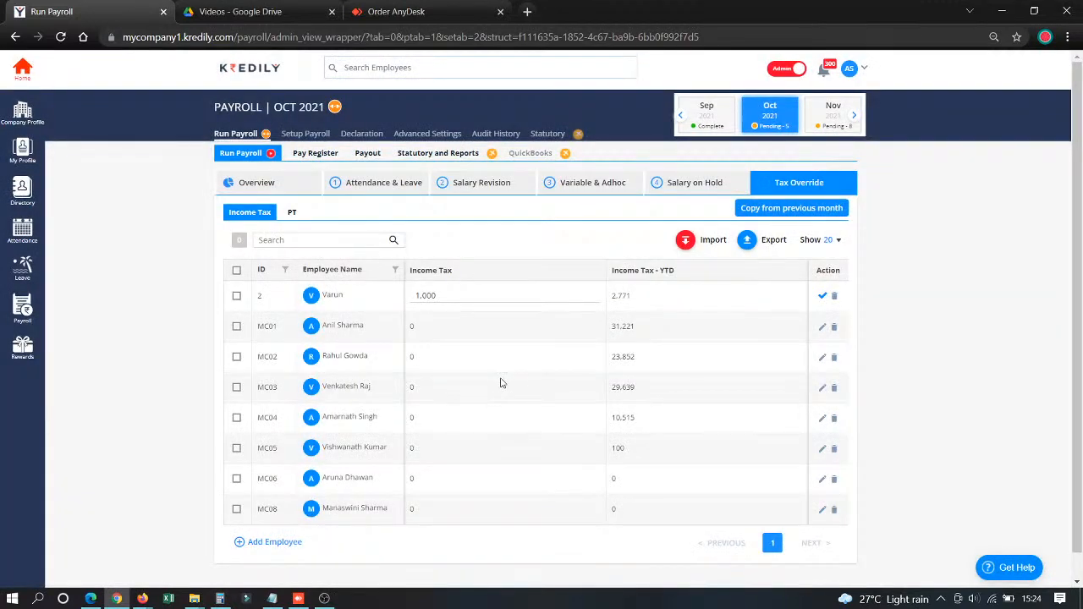
# - Save an income tax override of 200 for the second-to-last employee in the list
pyautogui.click(822, 389)
pyautogui.click(821, 480)
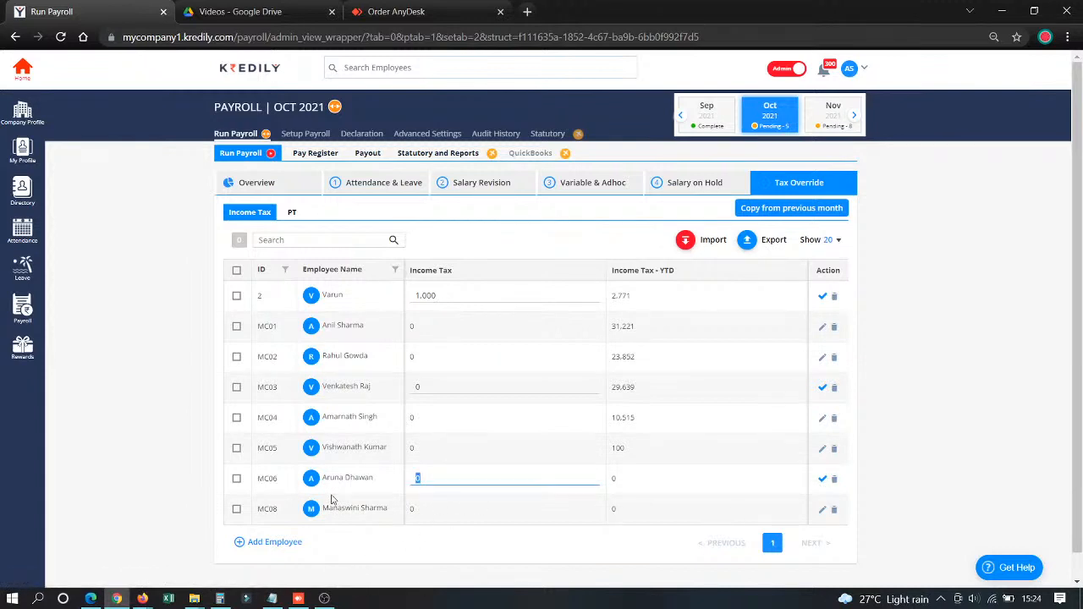
pyautogui.write('200')
pyautogui.click(825, 480)
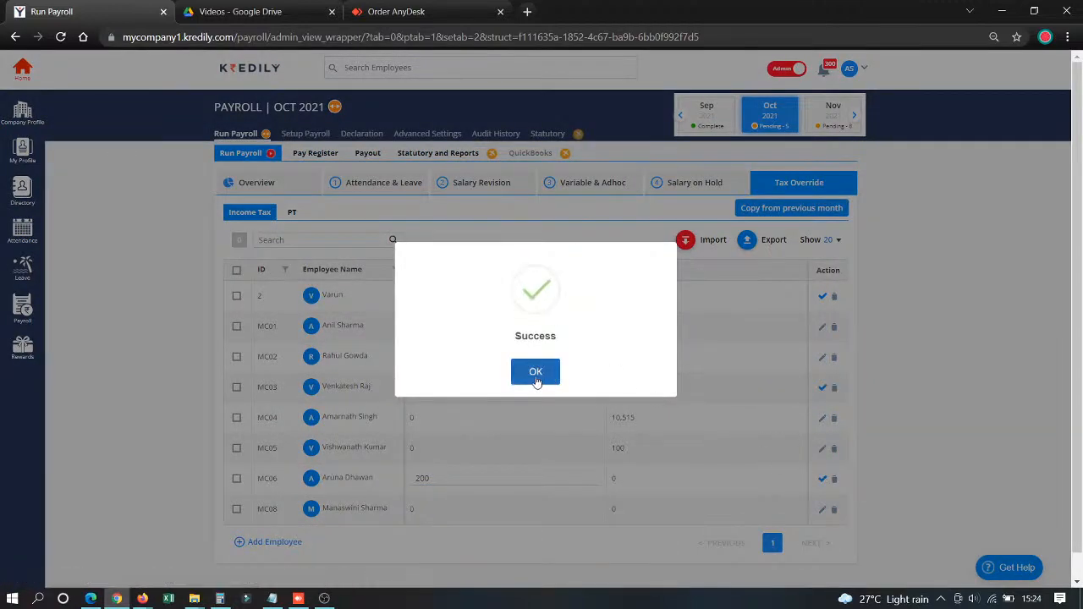
pyautogui.click(535, 374)
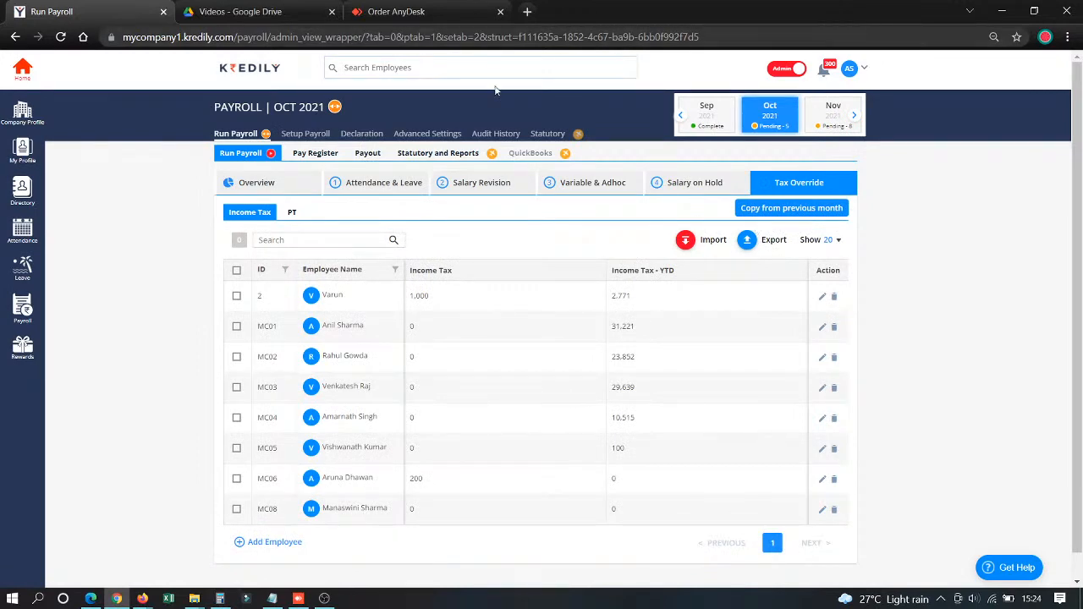
# - Run the October 2021 payroll from the pay register for the first two pending employees, confirming that the payroll data is verified
pyautogui.click(311, 154)
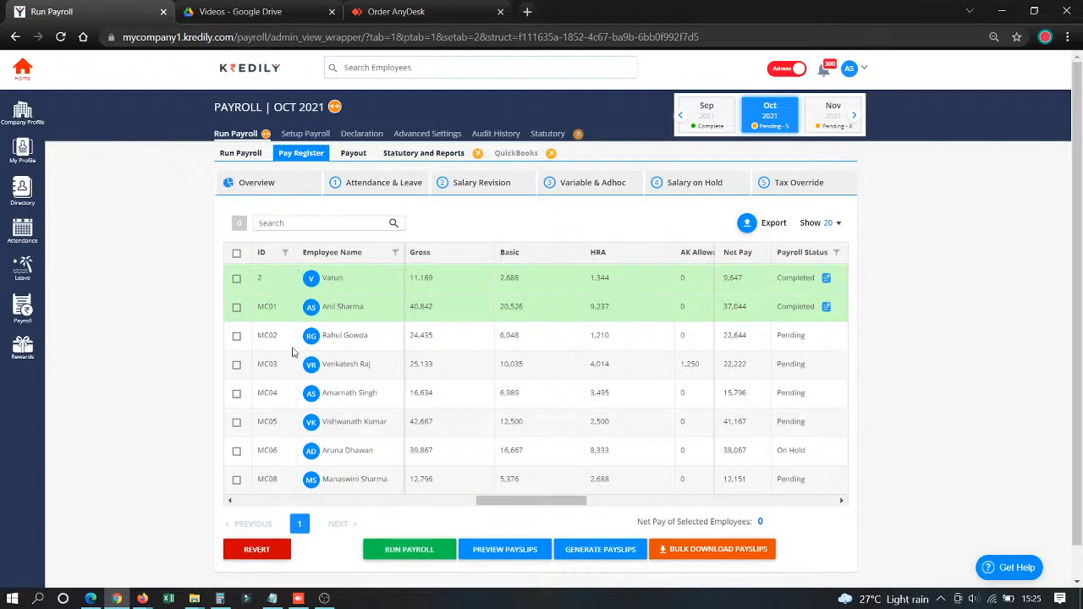
pyautogui.click(237, 337)
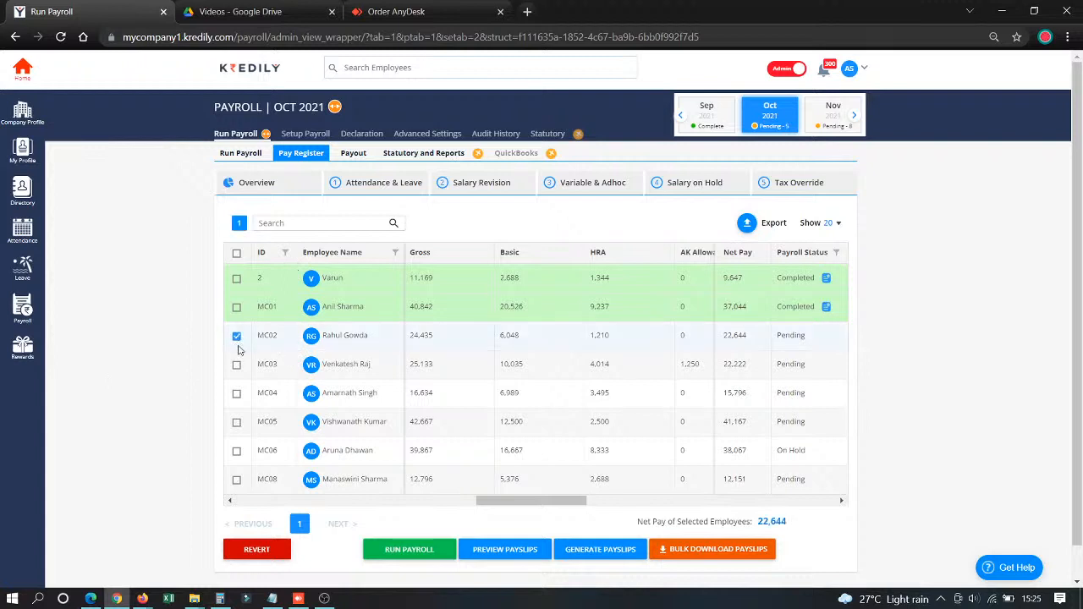
pyautogui.click(237, 367)
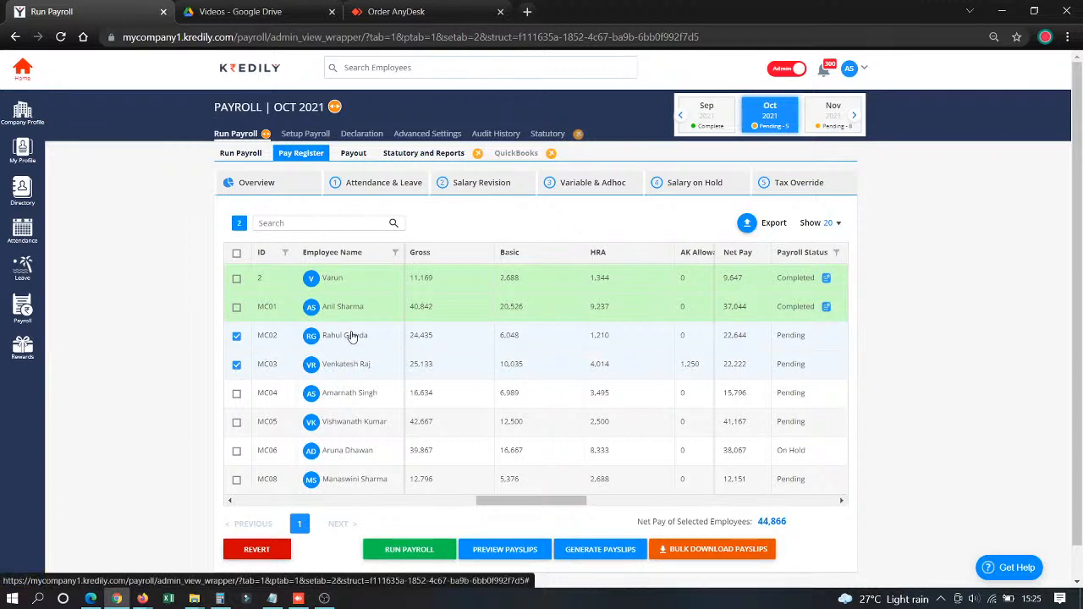
pyautogui.click(409, 550)
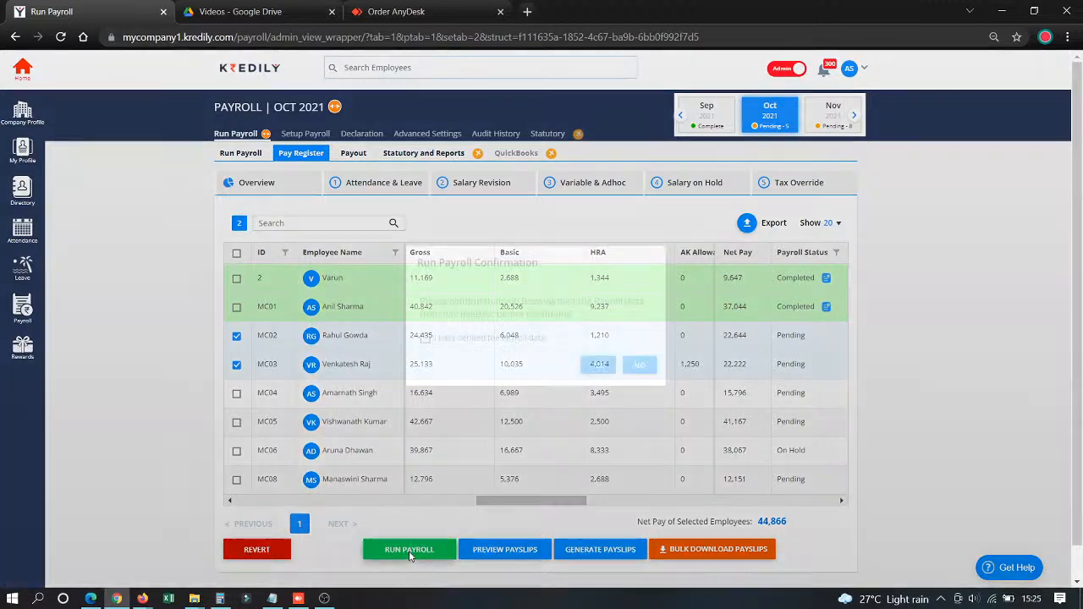
pyautogui.click(467, 339)
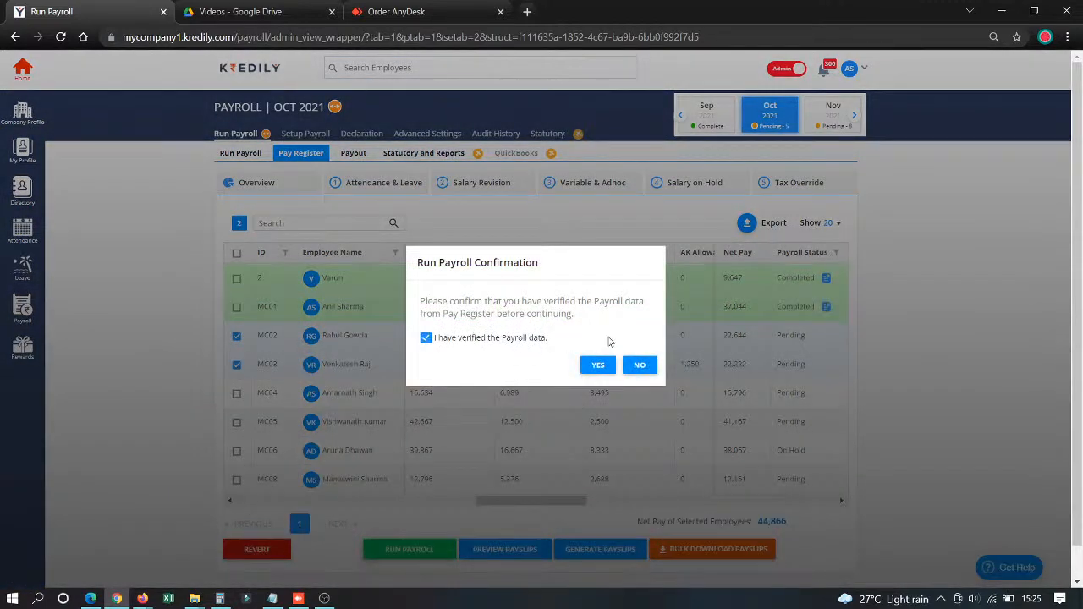
pyautogui.click(595, 367)
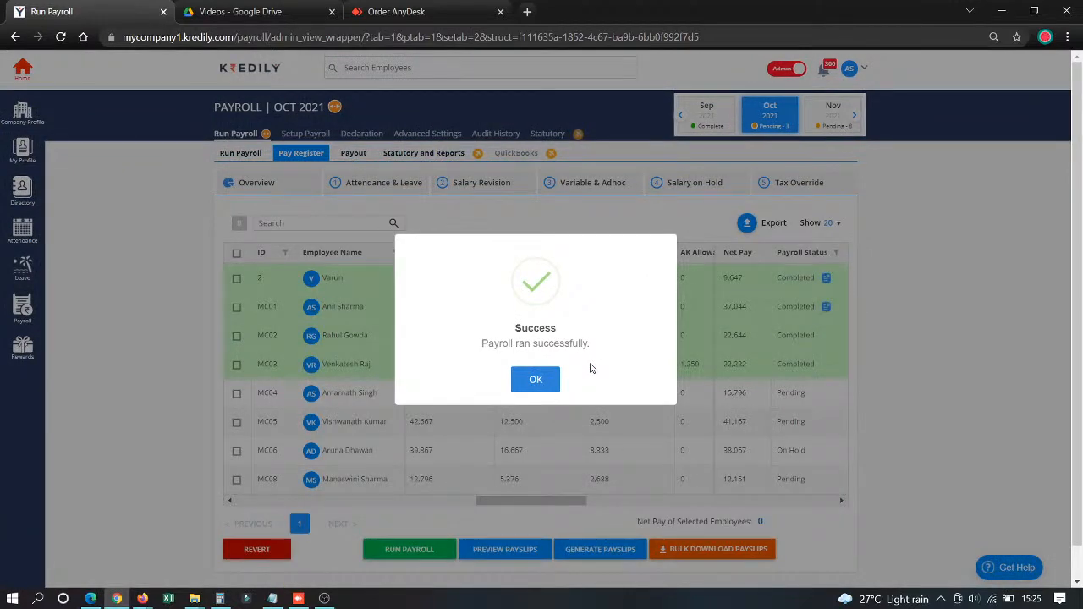
pyautogui.click(534, 385)
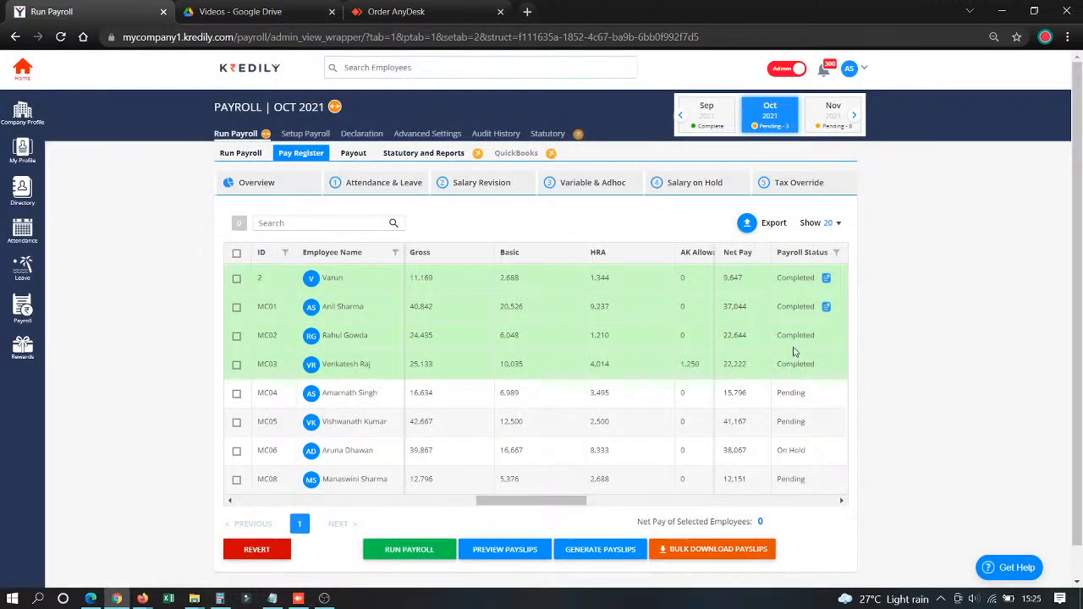
# - Generate payslips for the third and fourth employees in the pay register and reload the page
pyautogui.click(237, 337)
pyautogui.click(236, 364)
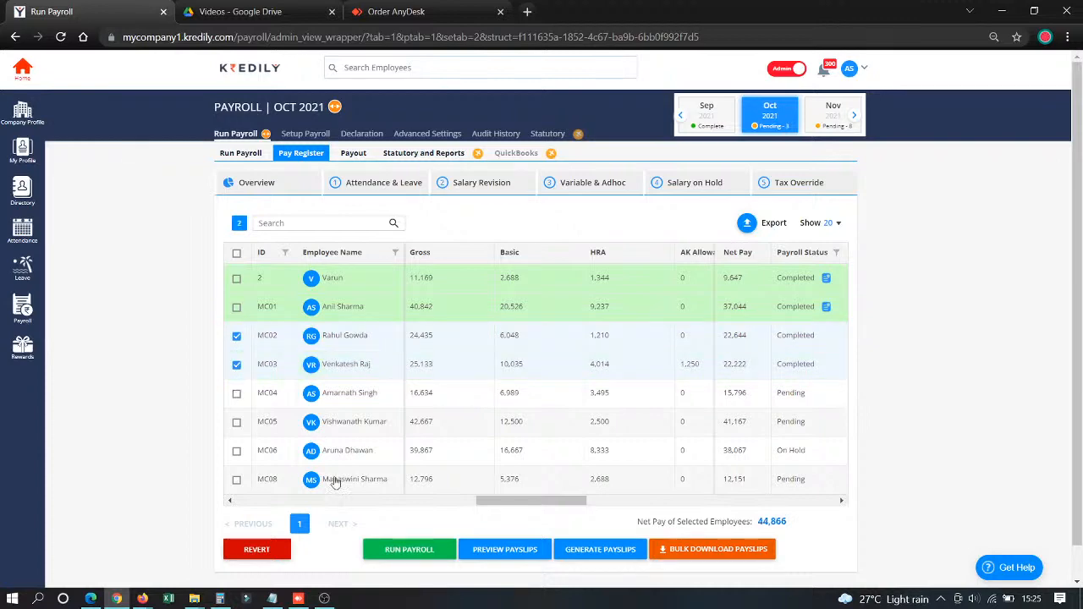
pyautogui.click(598, 550)
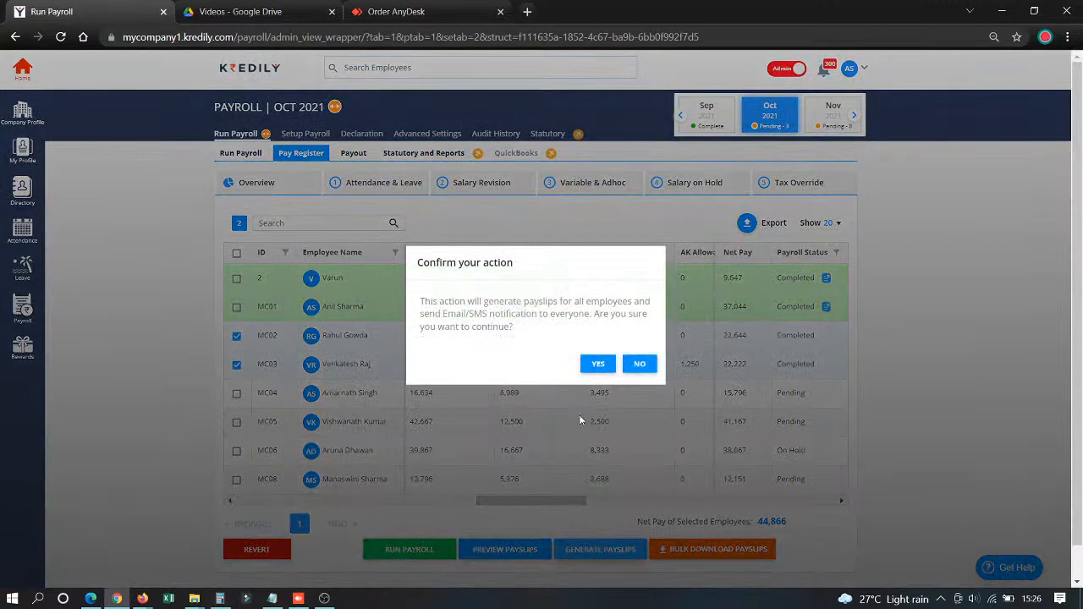
pyautogui.click(598, 363)
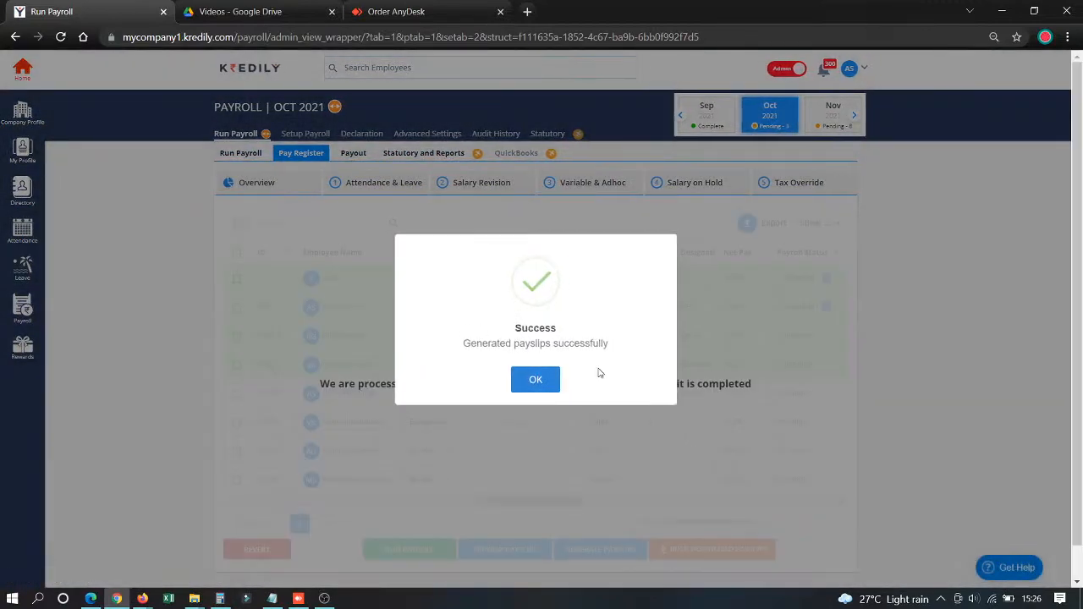
pyautogui.rightClick(512, 380)
pyautogui.click(517, 370)
pyautogui.click(519, 374)
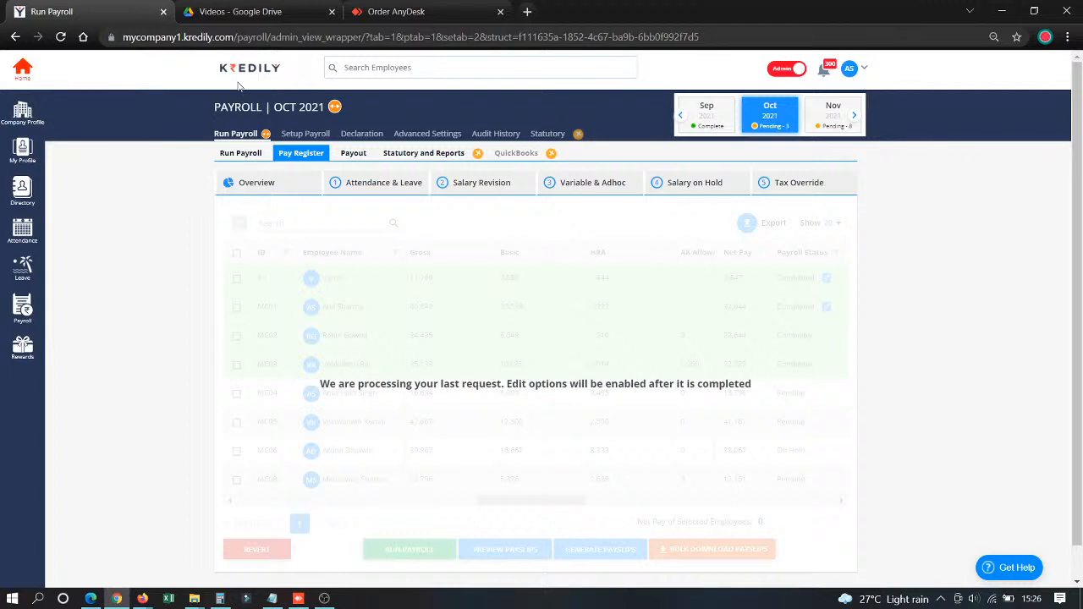
pyautogui.click(61, 37)
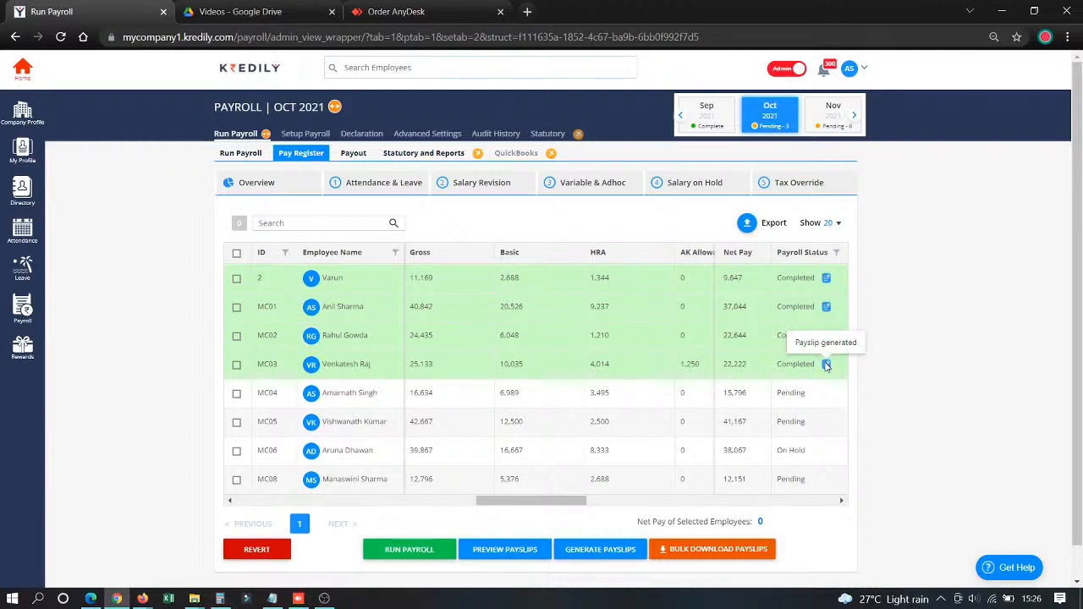
# - Open the October 2021 payout list and select the second and third employees
pyautogui.click(351, 152)
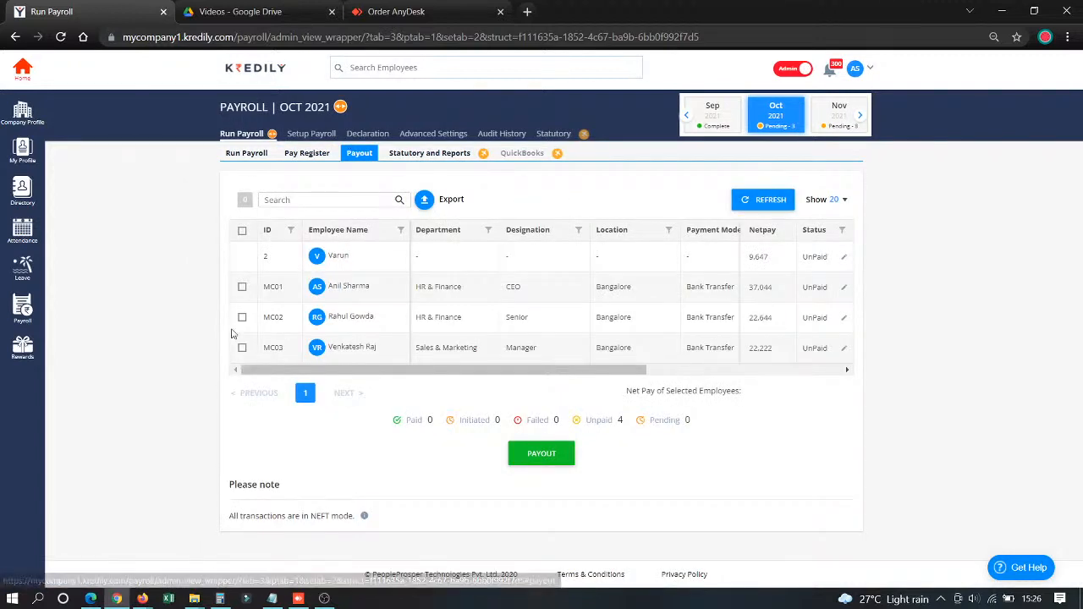
pyautogui.click(242, 286)
pyautogui.click(242, 317)
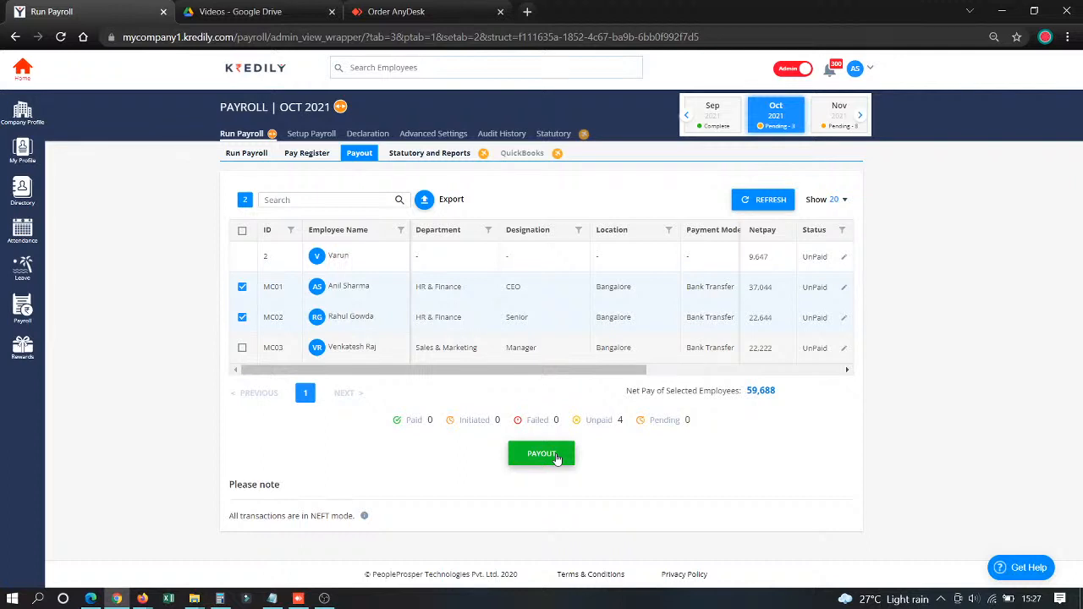
# - Open the statutory forms and consolidated reports for October 2021 and dismiss the chat notification
pyautogui.click(426, 157)
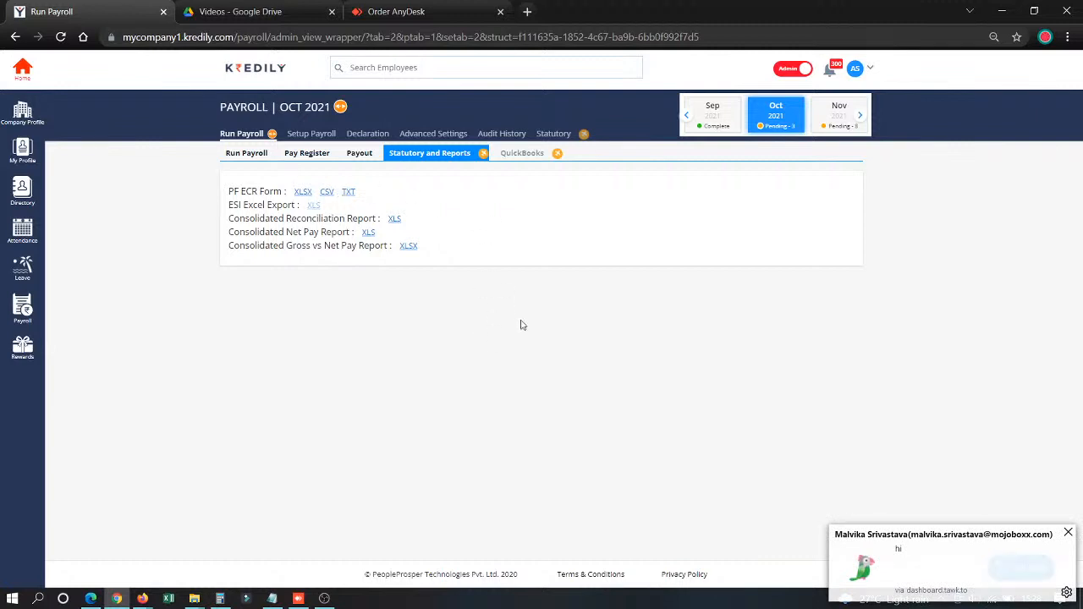
pyautogui.click(1069, 534)
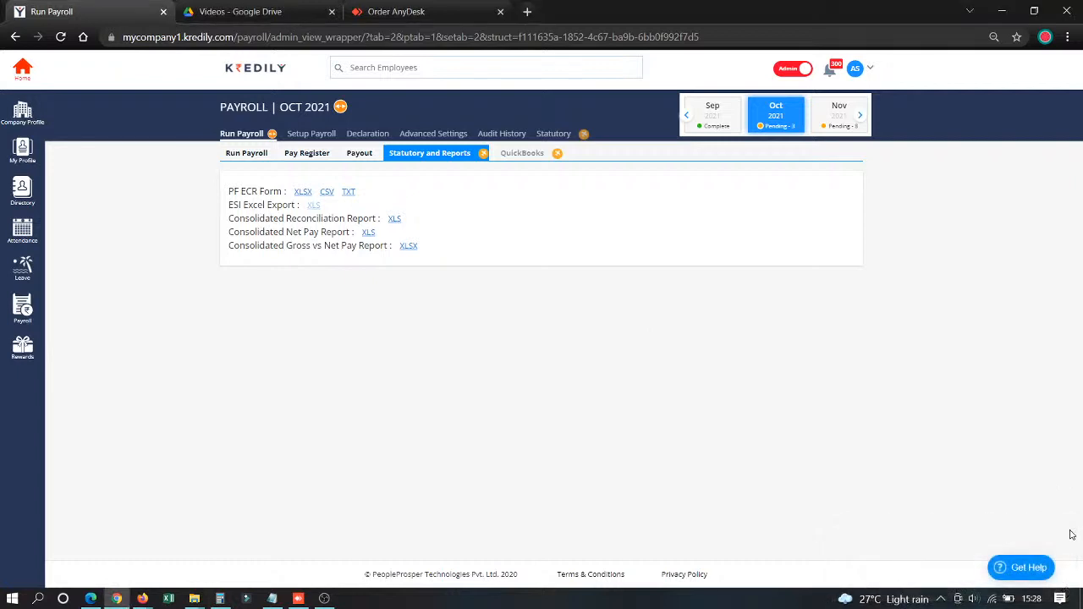